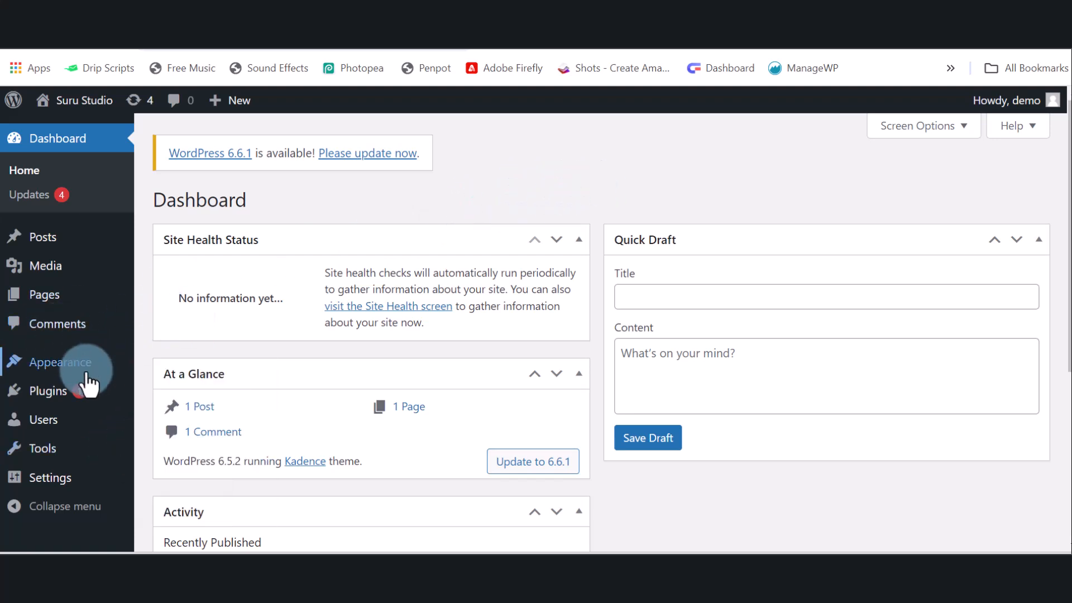
Search for "fakerpress" among the plugins available to add and install the FakerPress plugin
{"action": "mouse_move", "coordinate": [33, 389]}
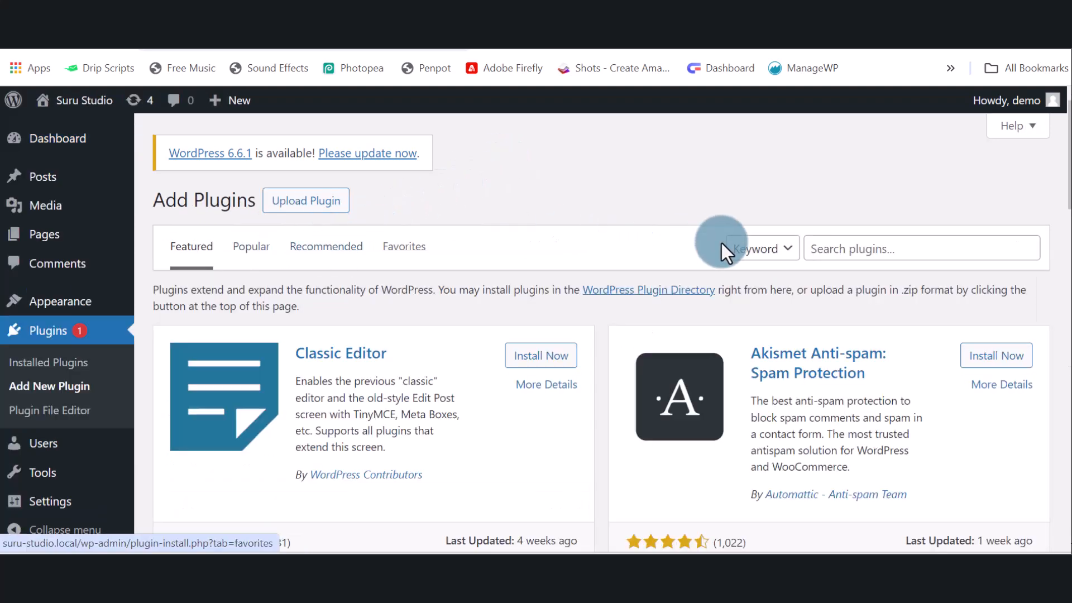
{"action": "left_click", "coordinate": [853, 243]}
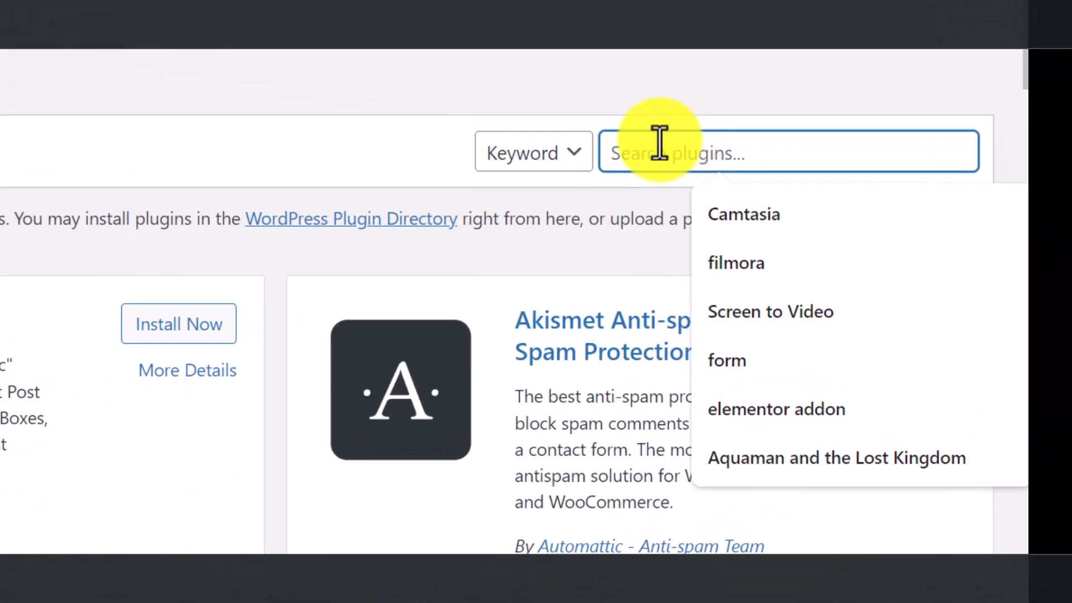
{"action": "type", "text": "fa"}
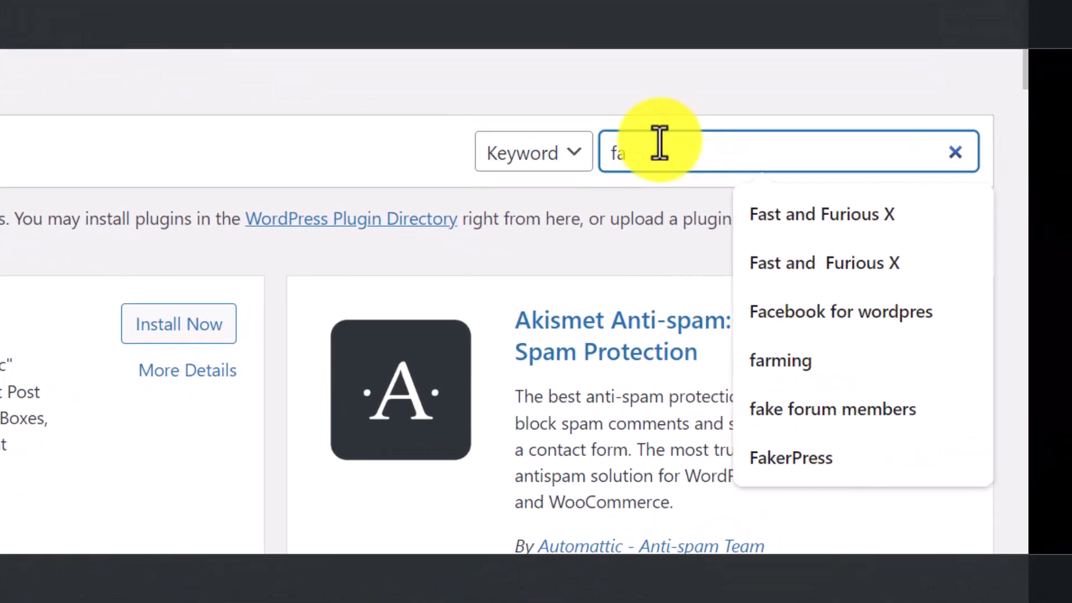
{"action": "type", "text": "kerpress"}
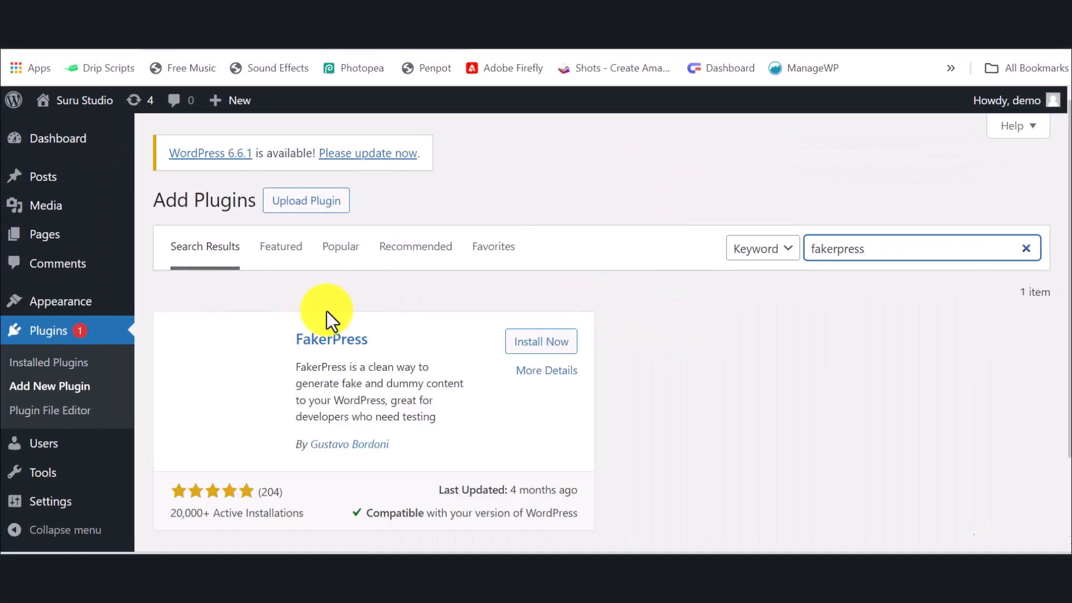
{"action": "scroll", "coordinate": [278, 406], "scroll_direction": "down", "scroll_amount": 2}
{"action": "scroll", "coordinate": [346, 406], "scroll_direction": "up", "scroll_amount": 2}
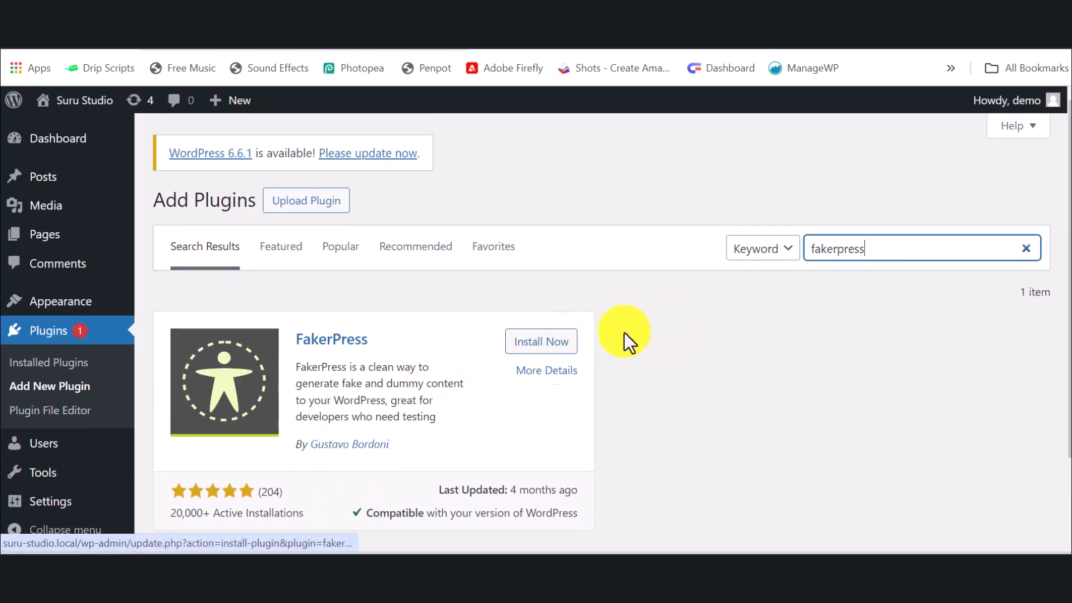
{"action": "left_click", "coordinate": [533, 344]}
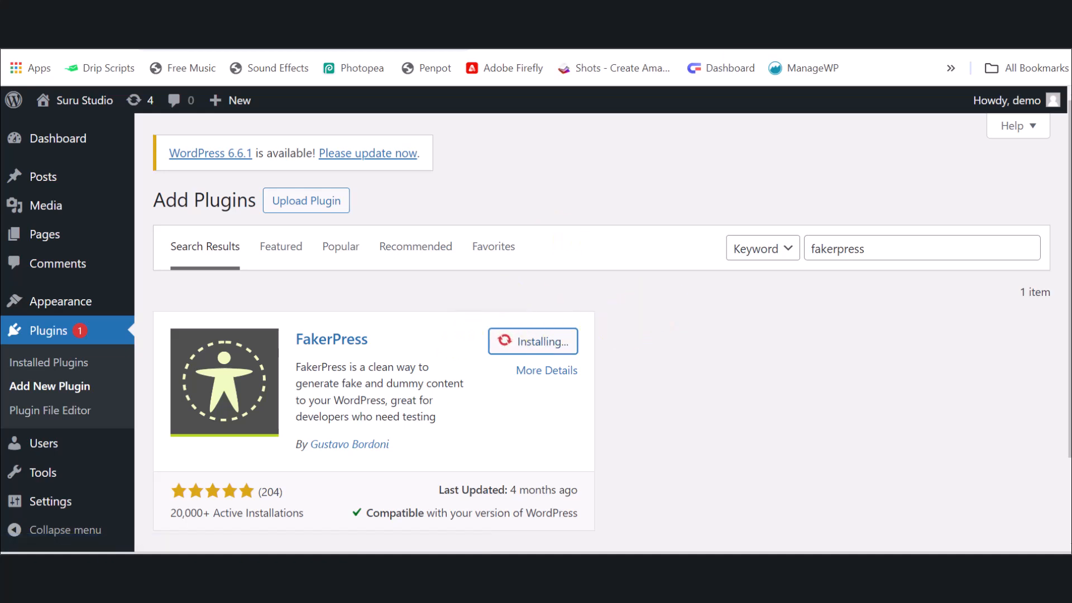
Check the site's front page, and open the list of all users in a new tab to inspect the existing accounts
{"action": "left_click", "coordinate": [905, 14]}
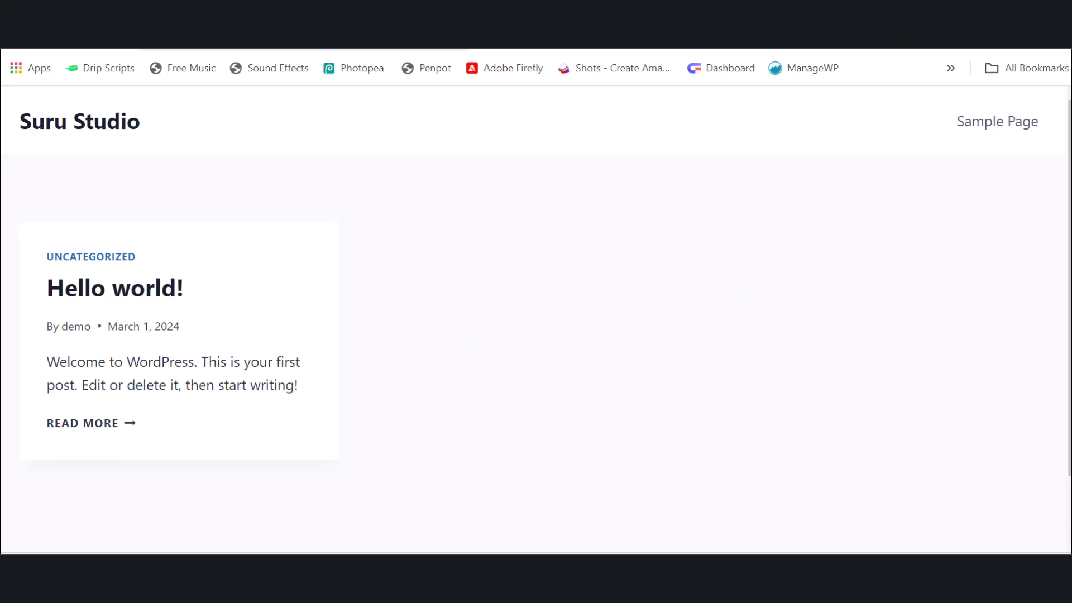
{"action": "left_click", "coordinate": [838, 14]}
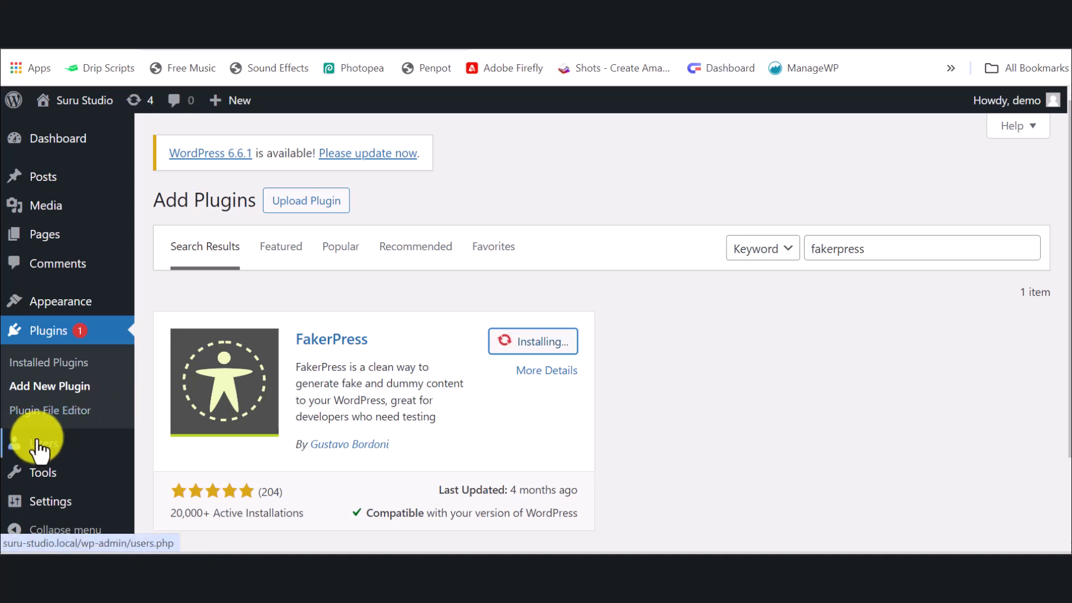
{"action": "mouse_move", "coordinate": [39, 447]}
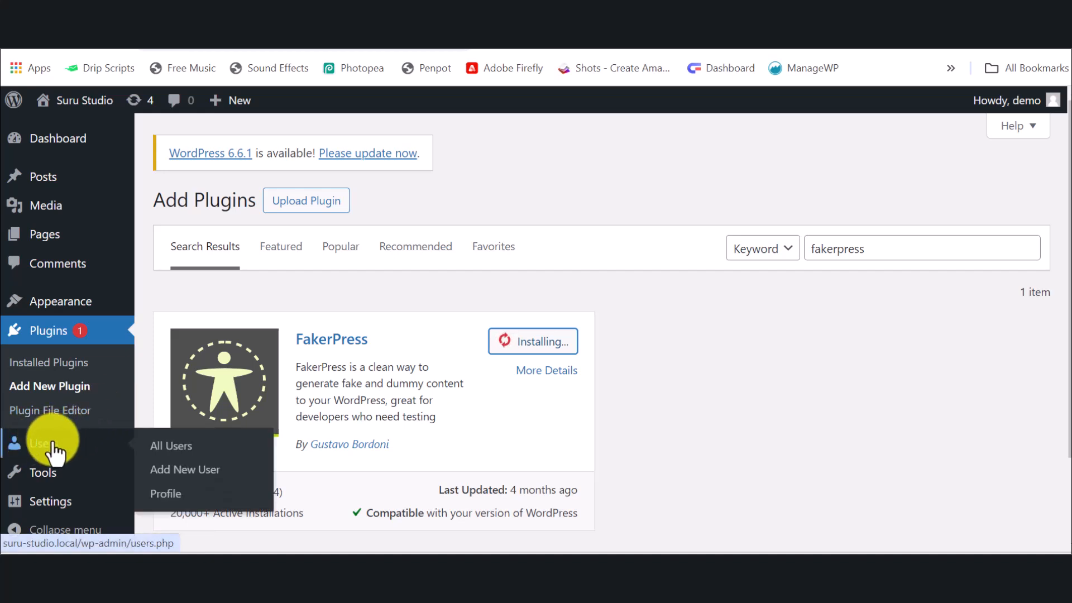
{"action": "right_click", "coordinate": [163, 448]}
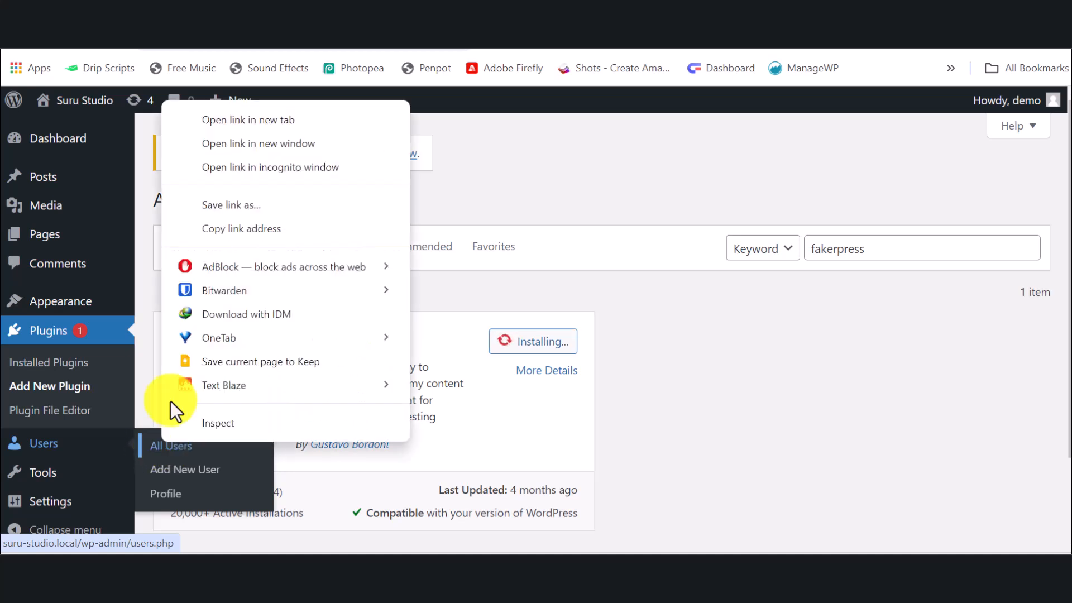
{"action": "left_click", "coordinate": [266, 118]}
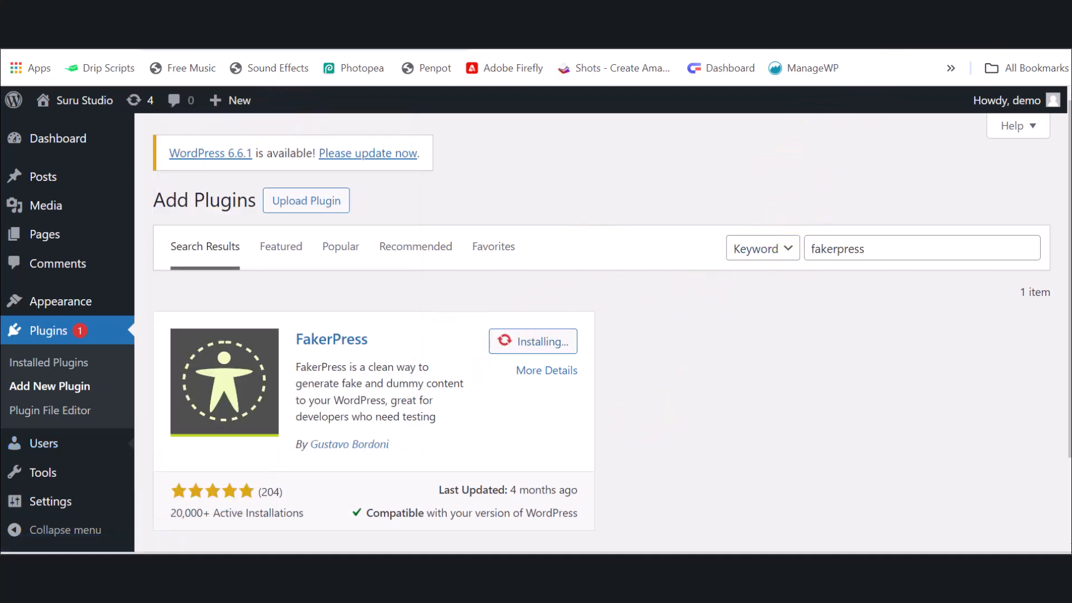
{"action": "left_click", "coordinate": [922, 17]}
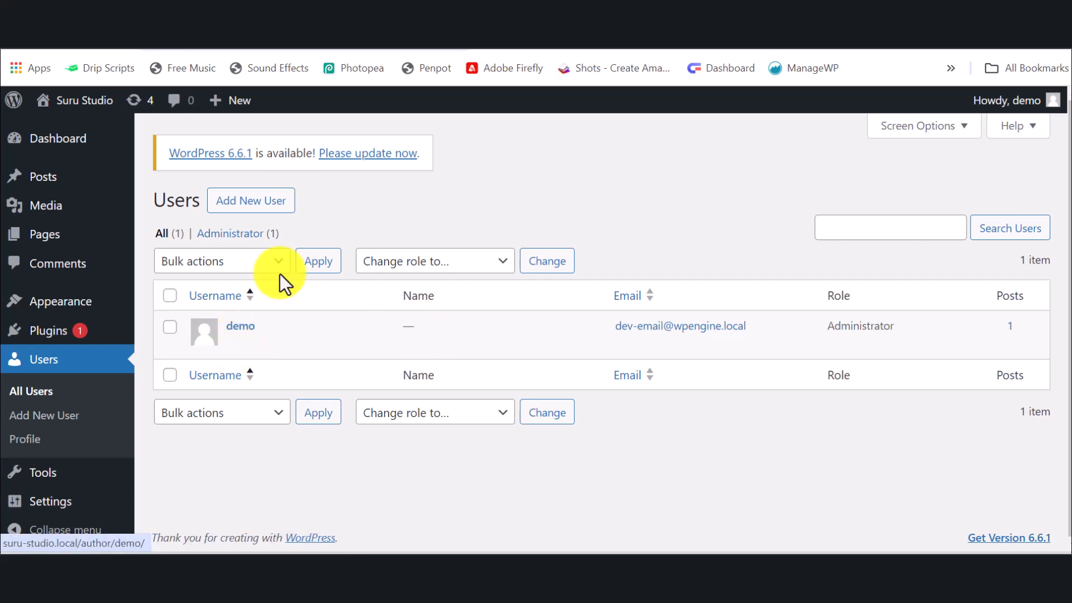
Review the site's existing posts and comments in their admin lists
{"action": "mouse_move", "coordinate": [59, 181]}
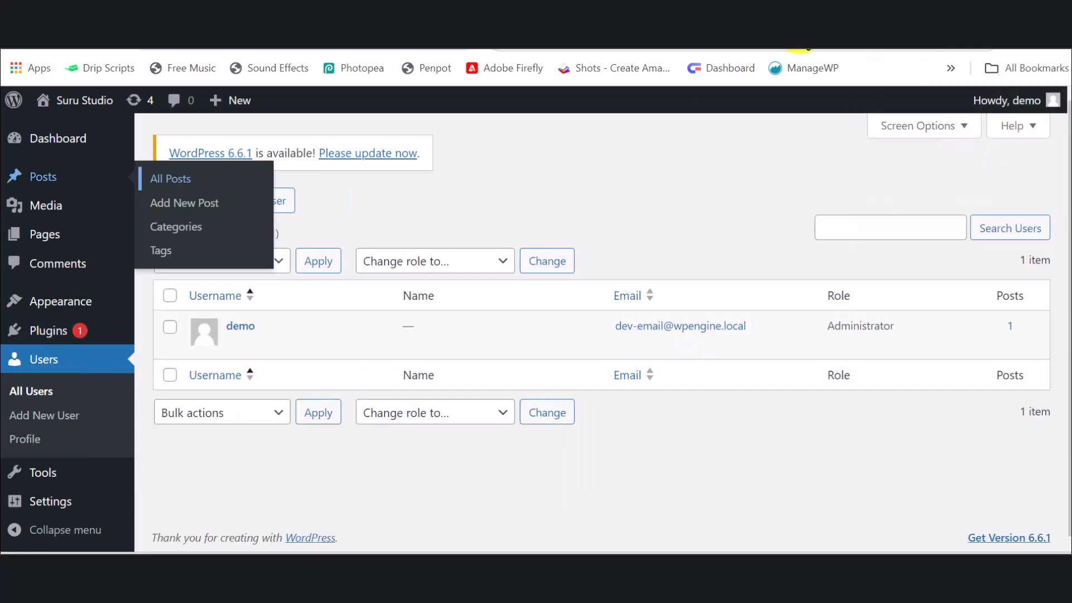
{"action": "left_click", "coordinate": [167, 180]}
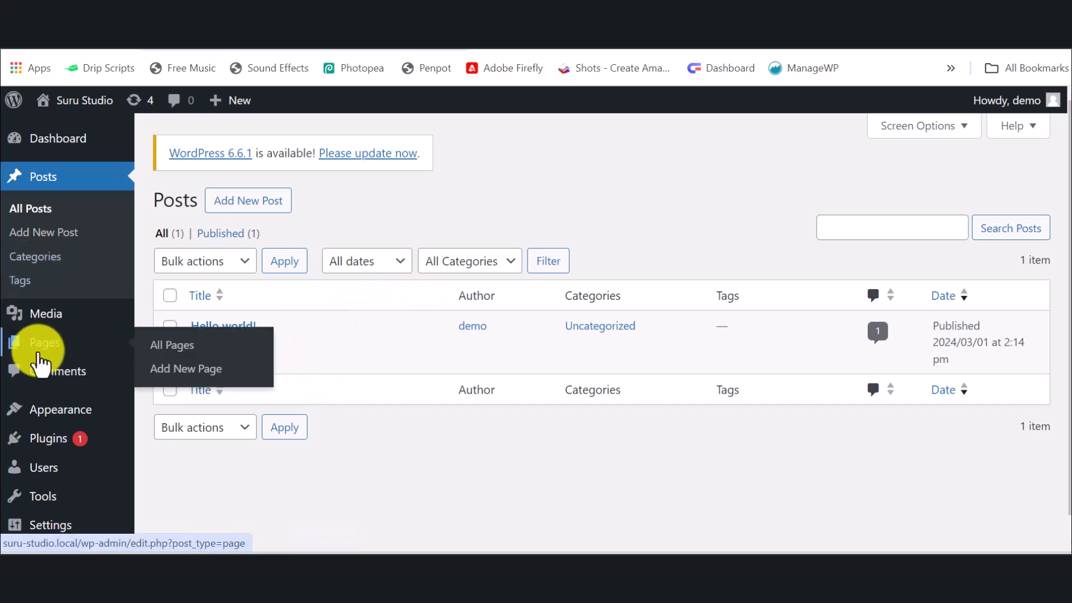
{"action": "mouse_move", "coordinate": [49, 476]}
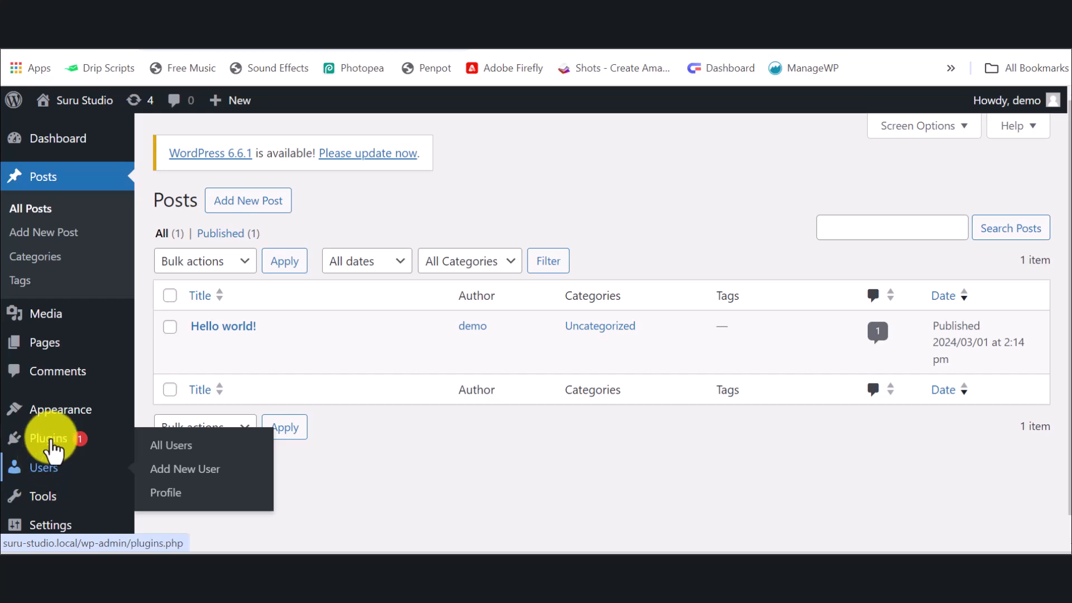
{"action": "left_click", "coordinate": [72, 383]}
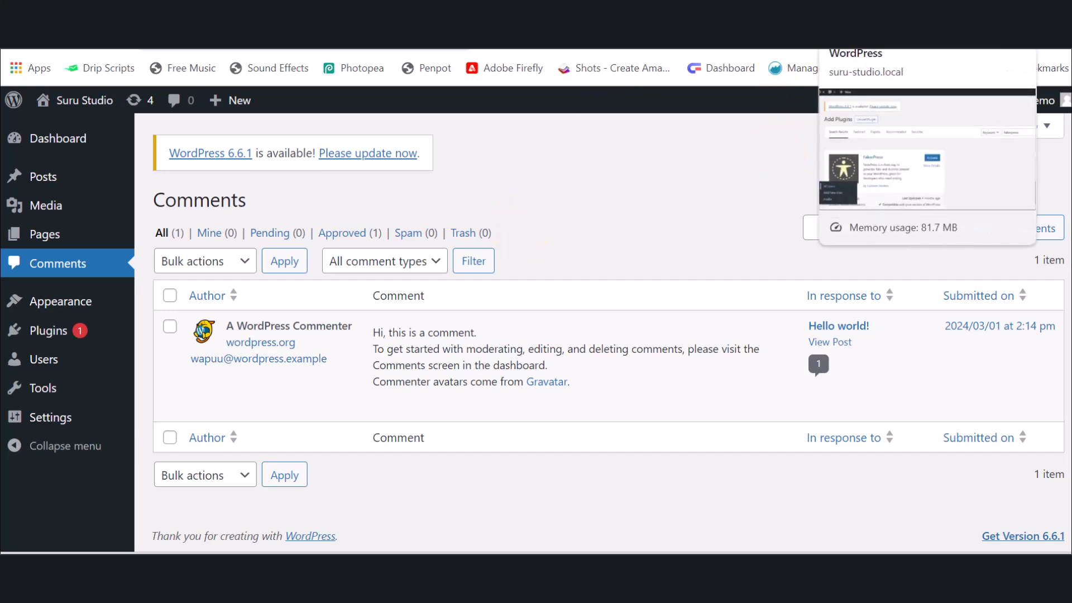
Activate the installed FakerPress plugin and return to the admin dashboard
{"action": "left_click", "coordinate": [876, 11]}
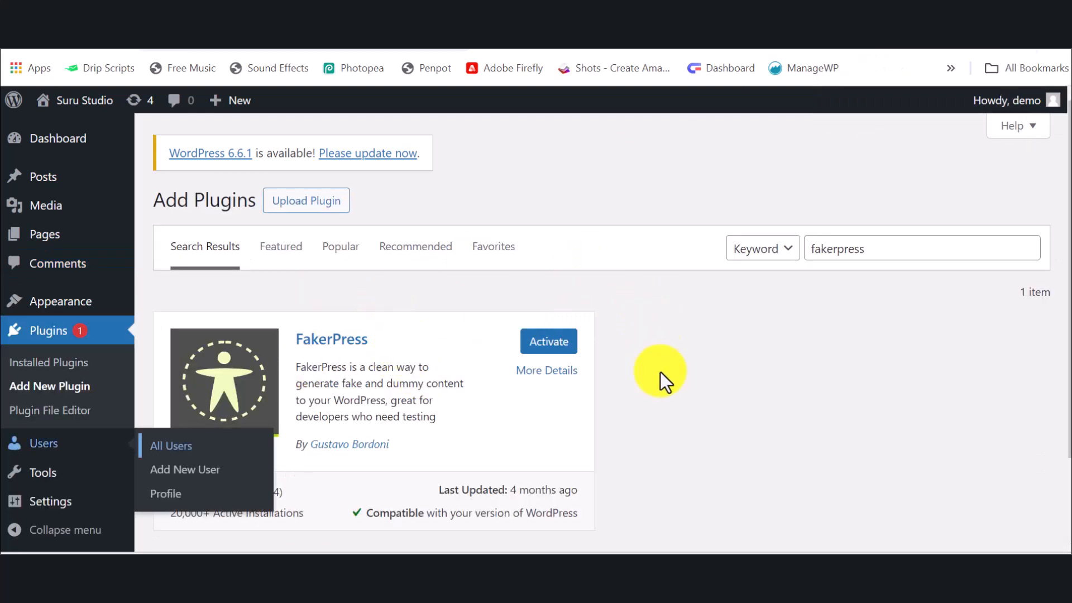
{"action": "left_click", "coordinate": [552, 343]}
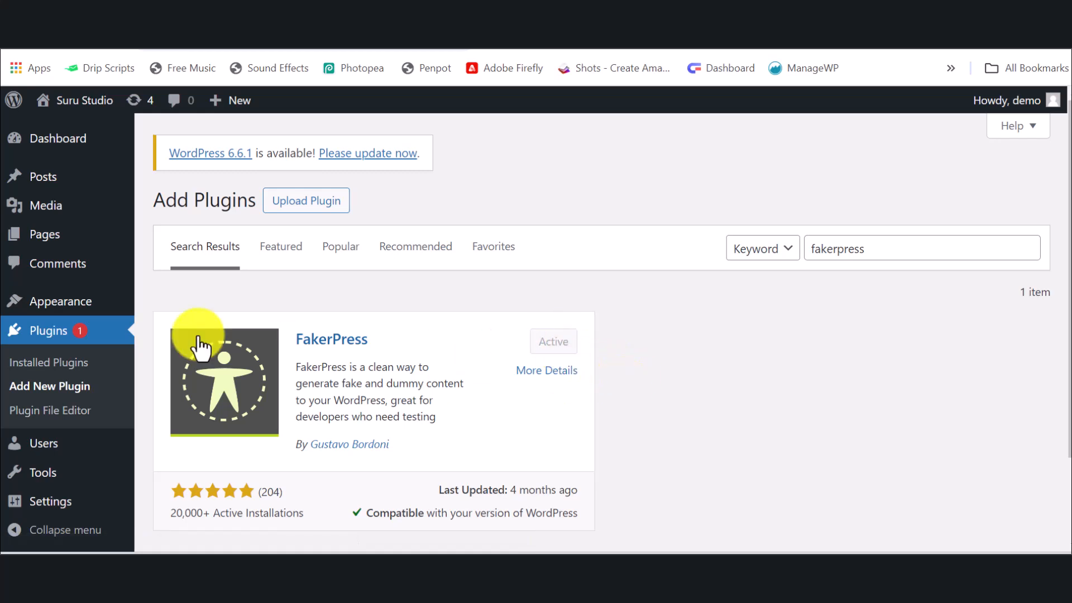
{"action": "scroll", "coordinate": [53, 416], "scroll_direction": "down", "scroll_amount": 2}
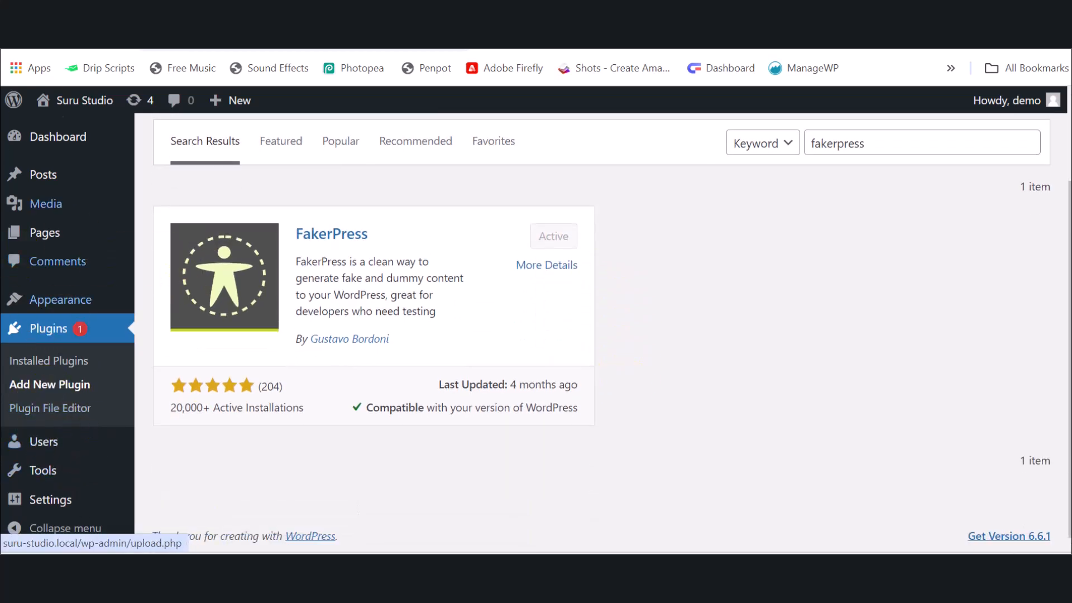
{"action": "left_click", "coordinate": [66, 144]}
{"action": "scroll", "coordinate": [52, 354], "scroll_direction": "down", "scroll_amount": 3}
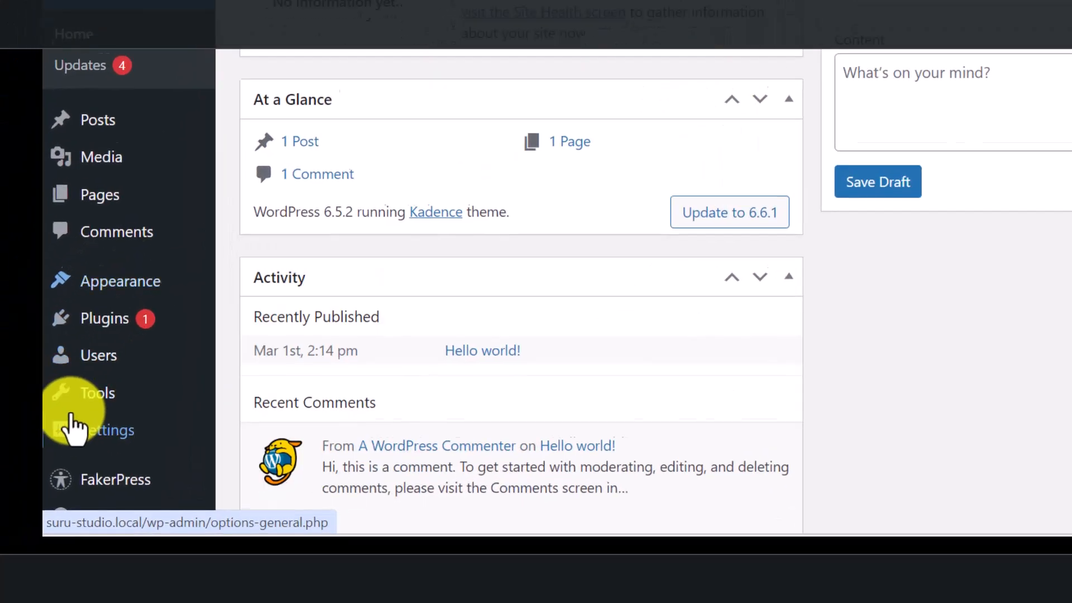
Open the FakerPress settings page to view its option for erasing faked data
{"action": "mouse_move", "coordinate": [122, 489]}
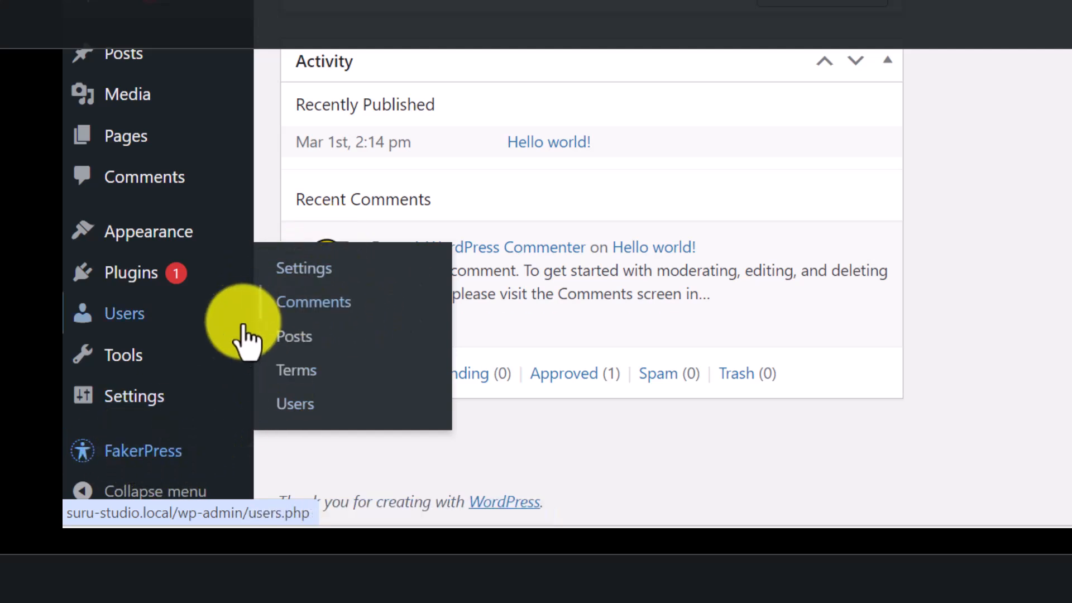
{"action": "mouse_move", "coordinate": [202, 450]}
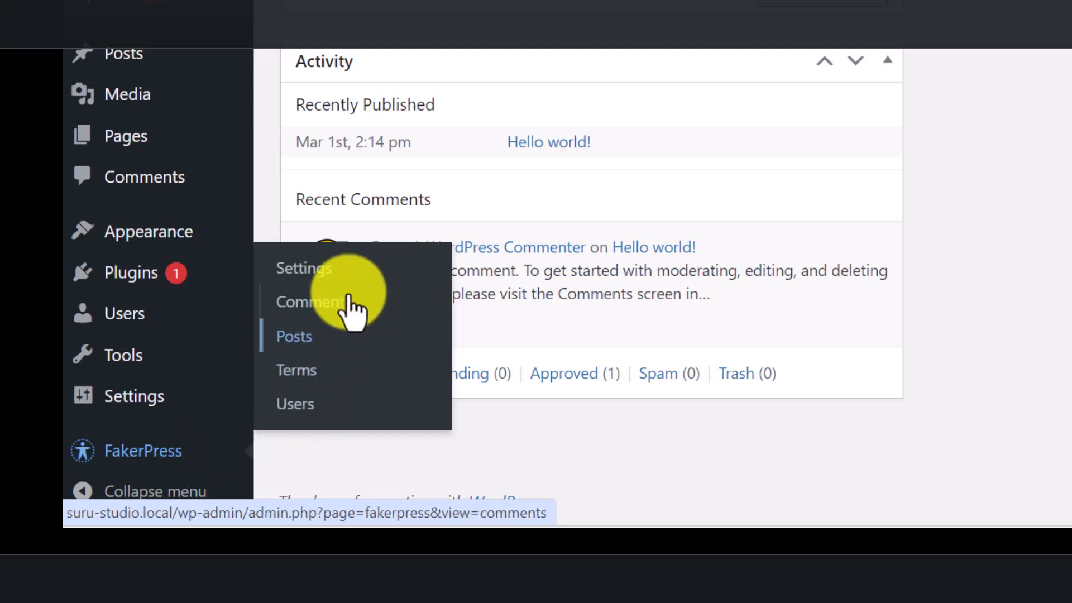
{"action": "left_click", "coordinate": [313, 269]}
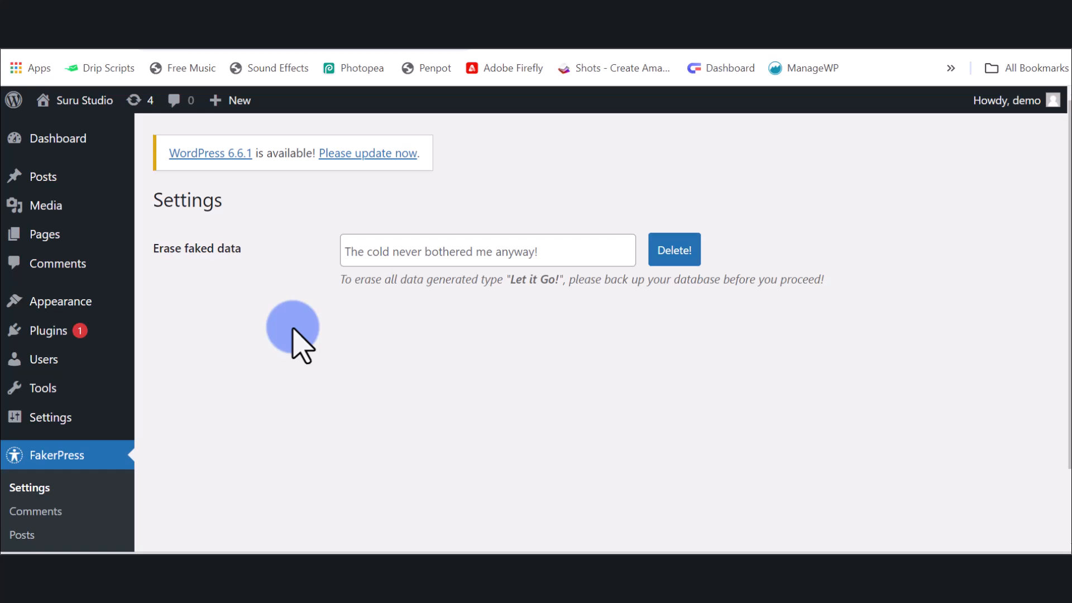
Open the FakerPress post generator and set the post quantity range from 5 to 10
{"action": "scroll", "coordinate": [65, 438], "scroll_direction": "down", "scroll_amount": 2}
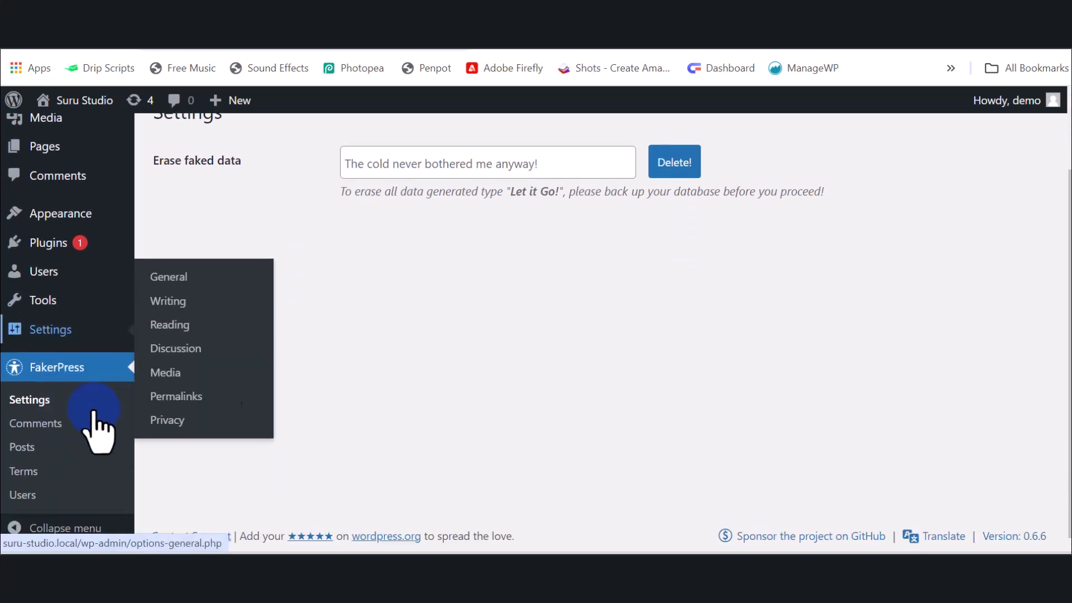
{"action": "left_click", "coordinate": [32, 448]}
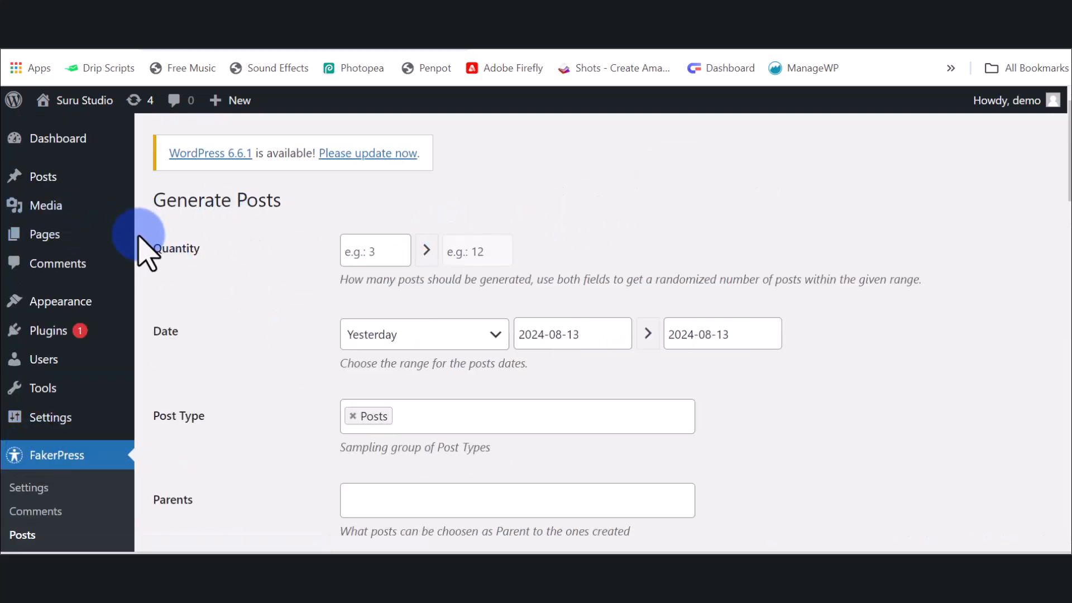
{"action": "scroll", "coordinate": [240, 254], "scroll_direction": "down", "scroll_amount": 2}
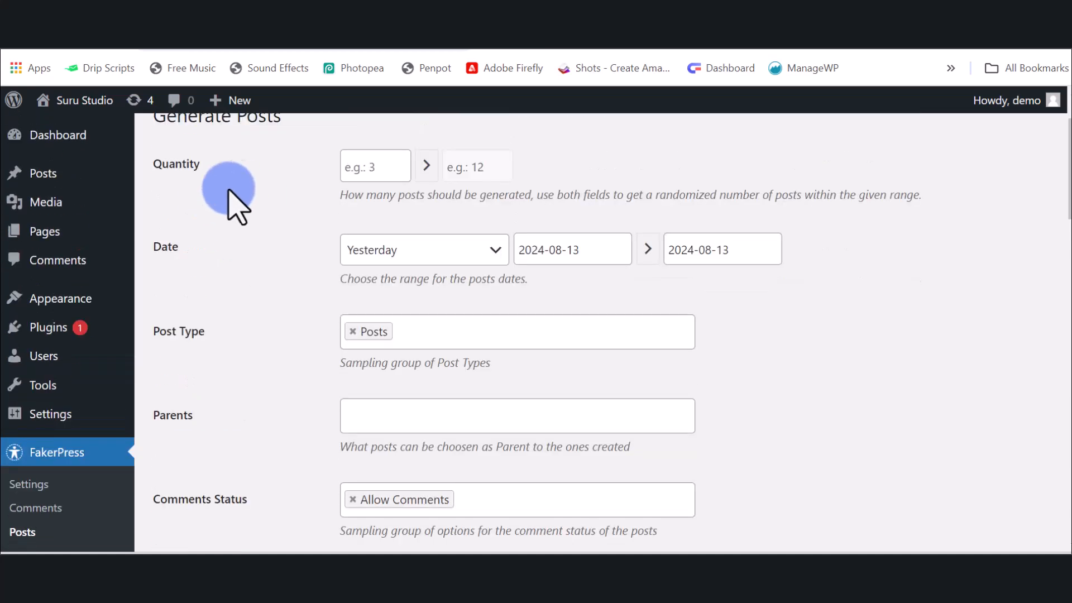
{"action": "scroll", "coordinate": [268, 194], "scroll_direction": "up", "scroll_amount": 1}
{"action": "scroll", "coordinate": [268, 193], "scroll_direction": "down", "scroll_amount": 1}
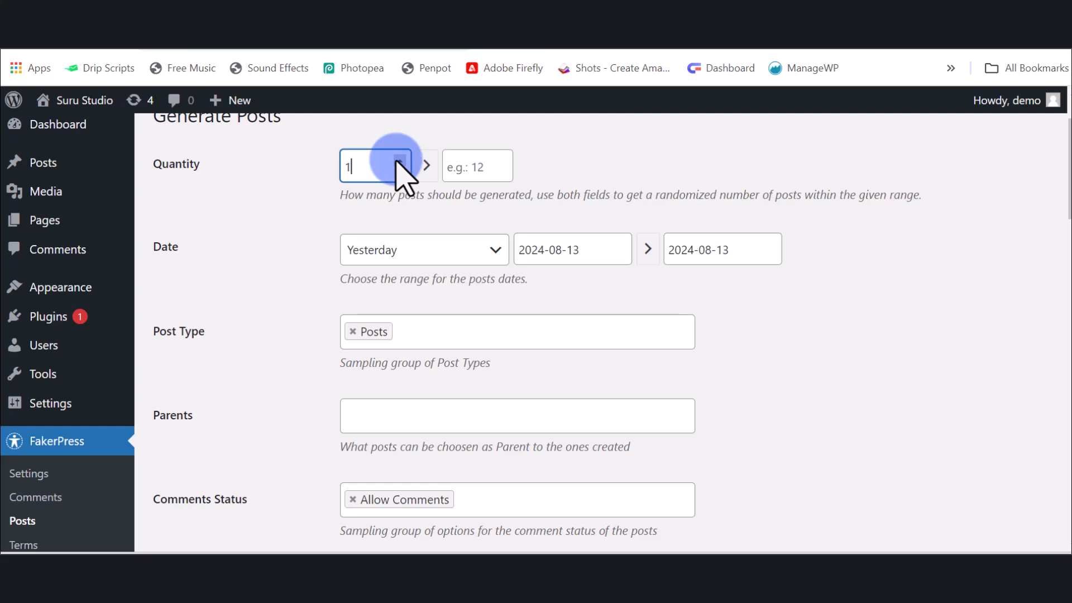
{"action": "left_click_drag", "start_coordinate": [359, 166], "coordinate": [340, 176]}
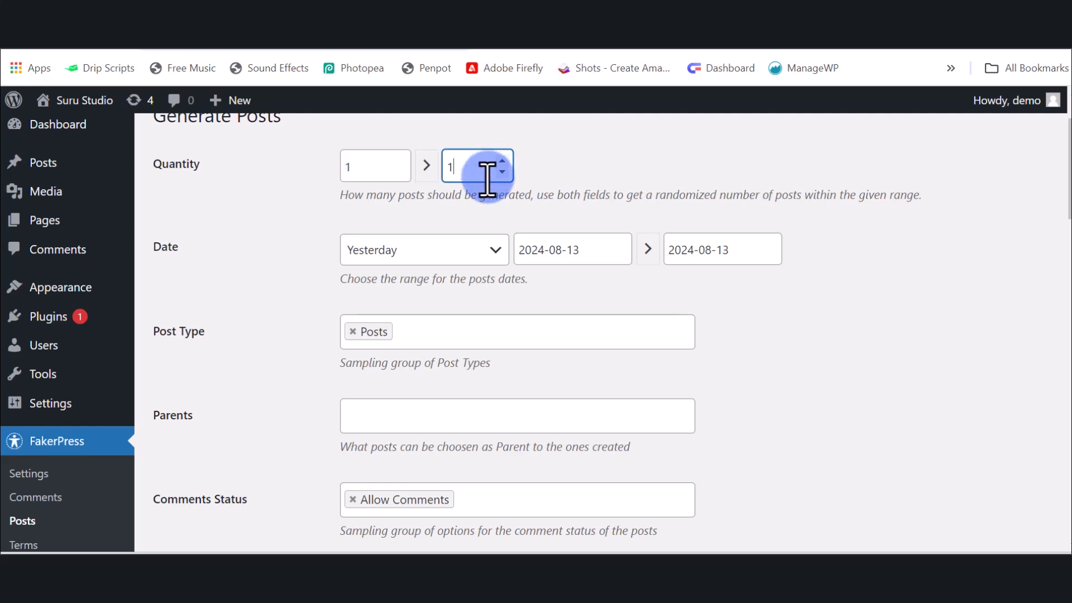
{"action": "type", "text": "0"}
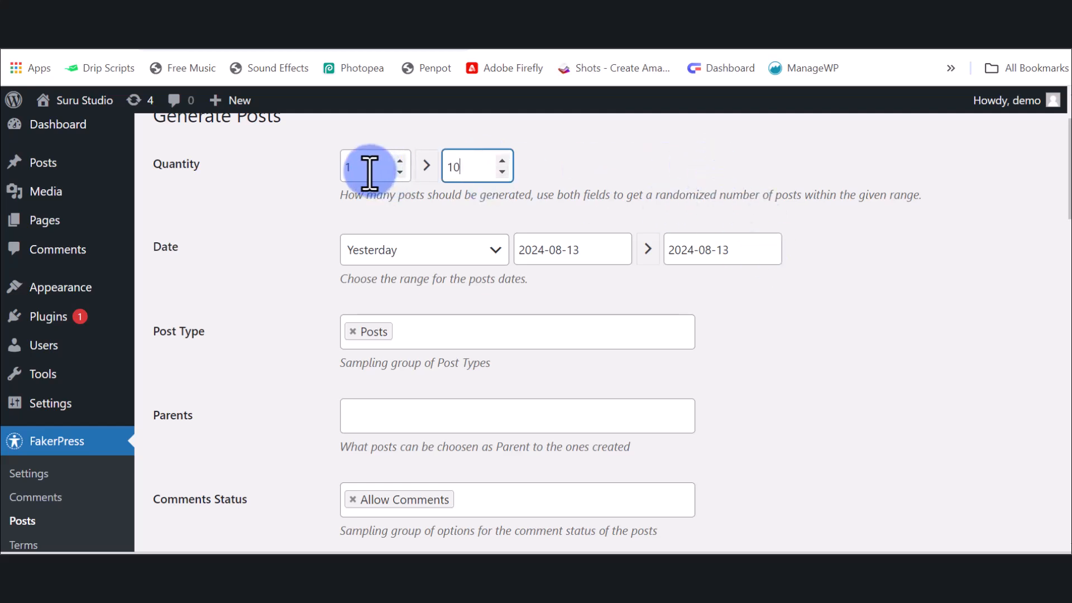
{"action": "left_click_drag", "start_coordinate": [371, 171], "coordinate": [341, 187]}
{"action": "type", "text": "5"}
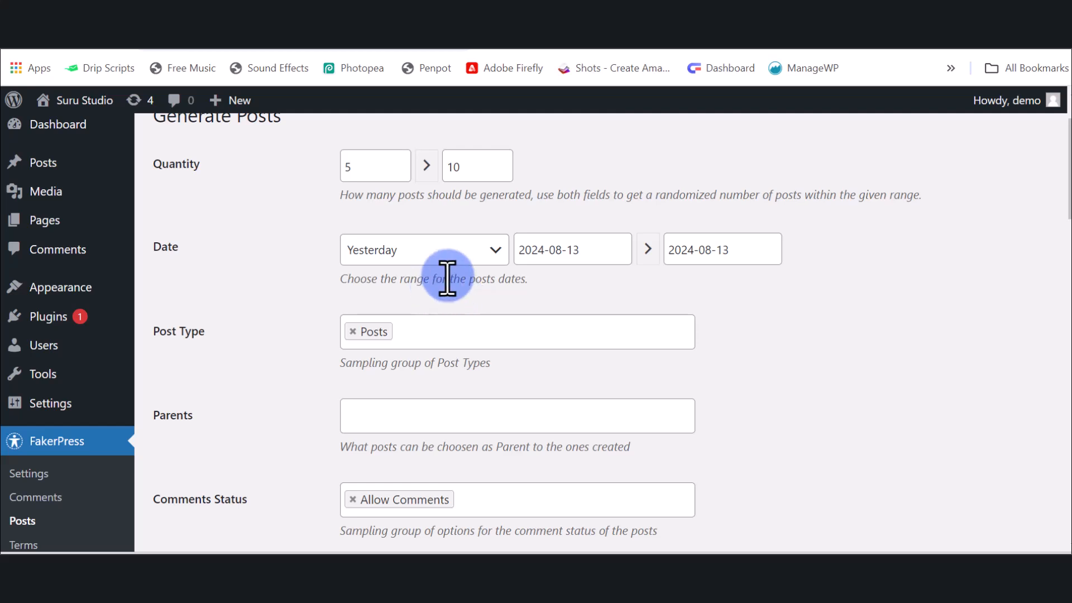
Set the start of the generated posts' date range to 2024-08-01, keeping 2024-08-13 as the end date
{"action": "left_click", "coordinate": [726, 257]}
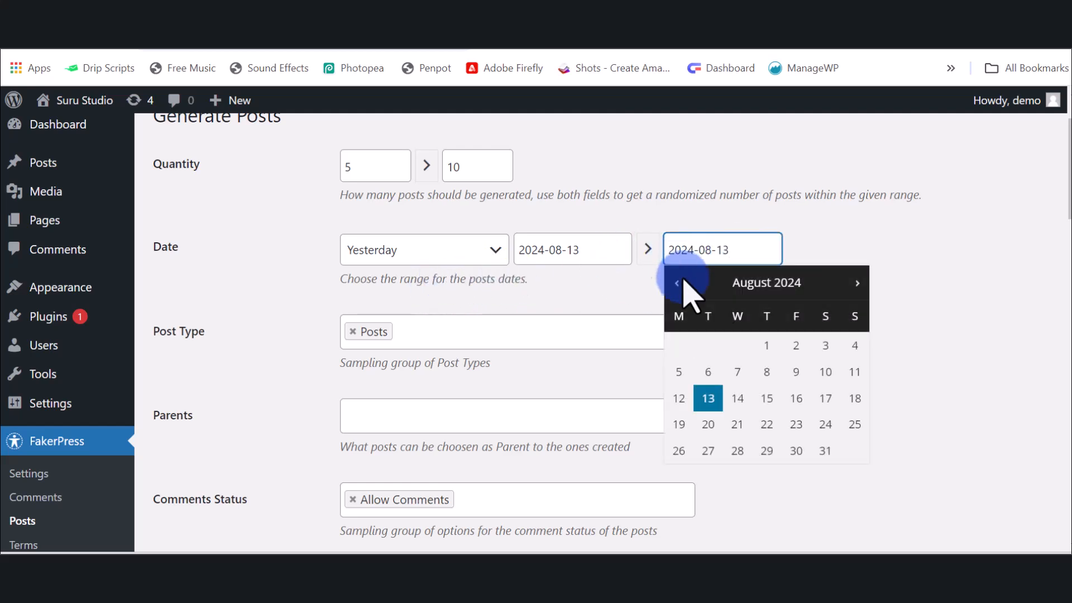
{"action": "left_click", "coordinate": [889, 306]}
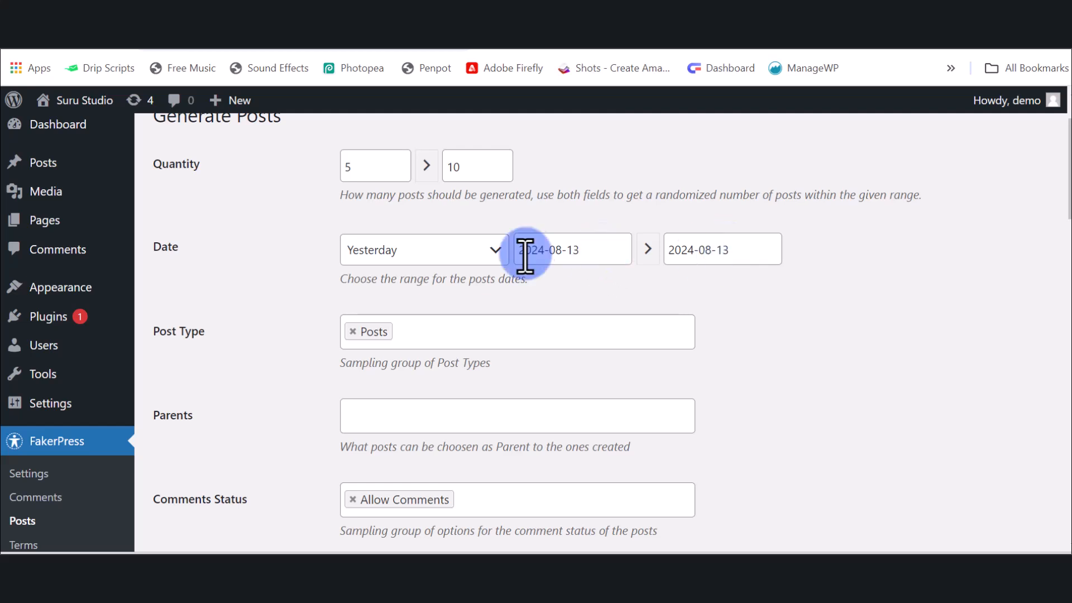
{"action": "left_click", "coordinate": [551, 251]}
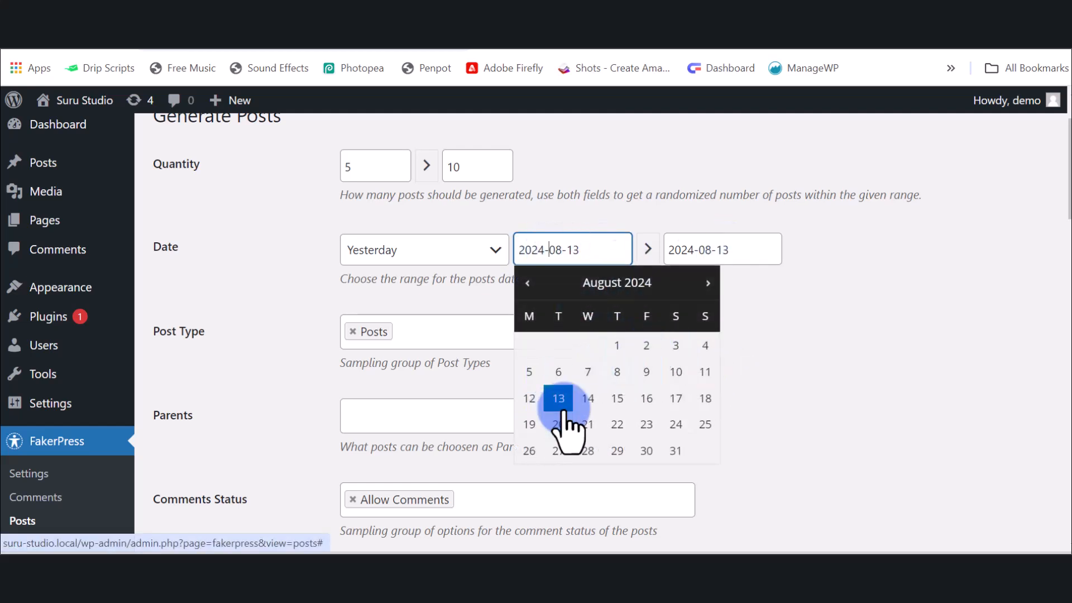
{"action": "left_click", "coordinate": [618, 349]}
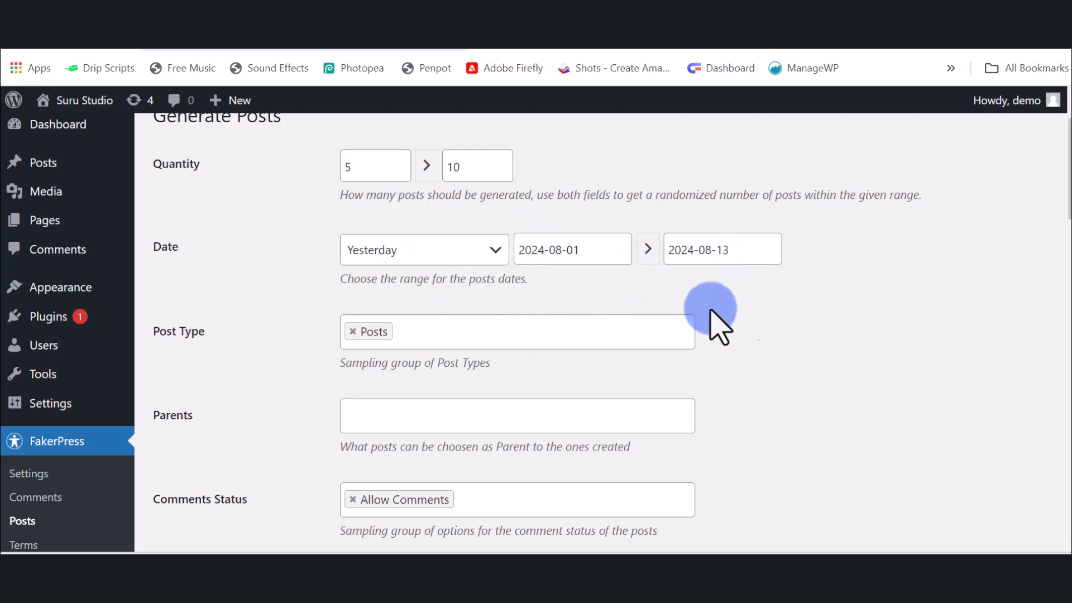
{"action": "scroll", "coordinate": [758, 303], "scroll_direction": "down", "scroll_amount": 2}
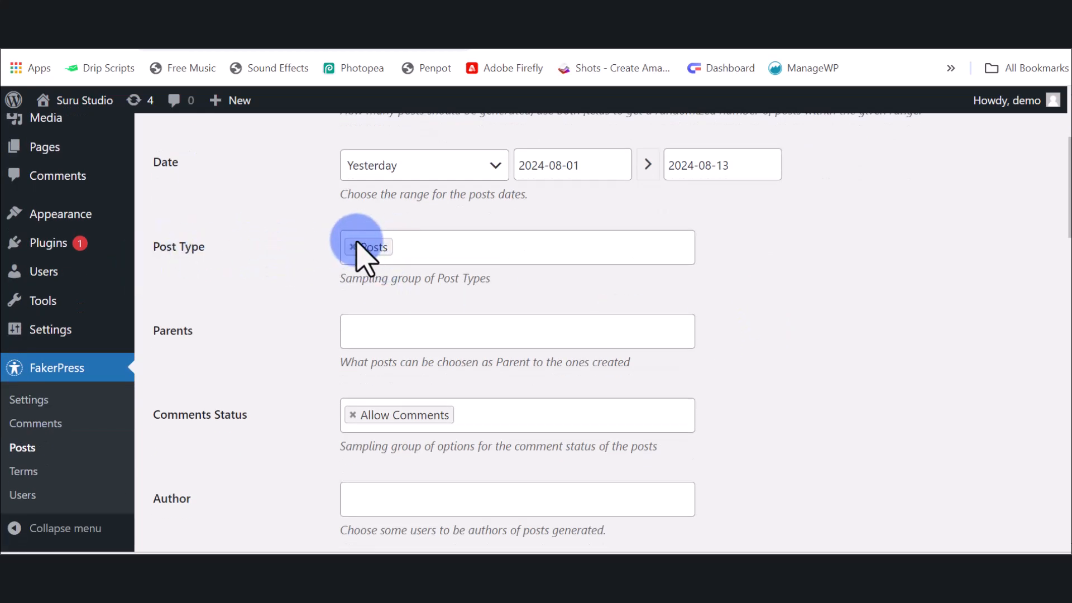
Check the options available for the generated posts' Post Type, Parents and Comments Status
{"action": "left_click", "coordinate": [426, 245]}
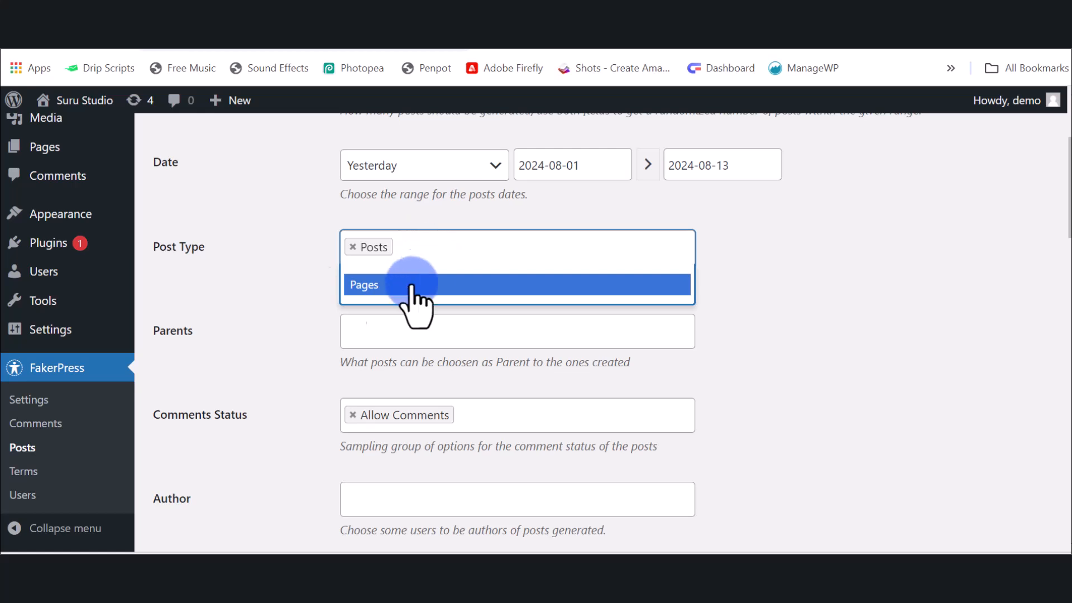
{"action": "left_click", "coordinate": [792, 281]}
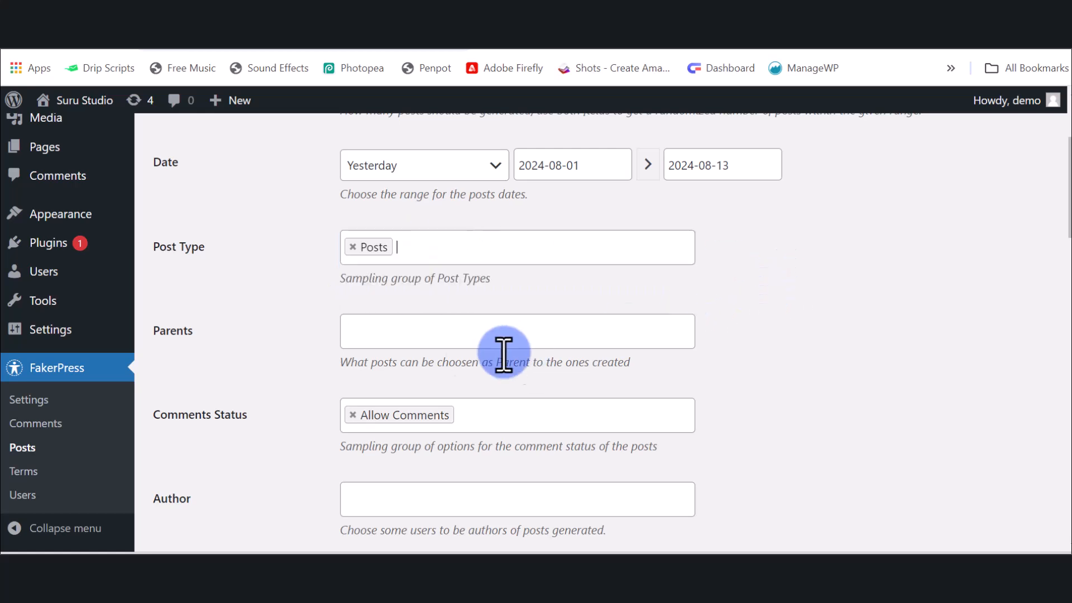
{"action": "left_click", "coordinate": [435, 336]}
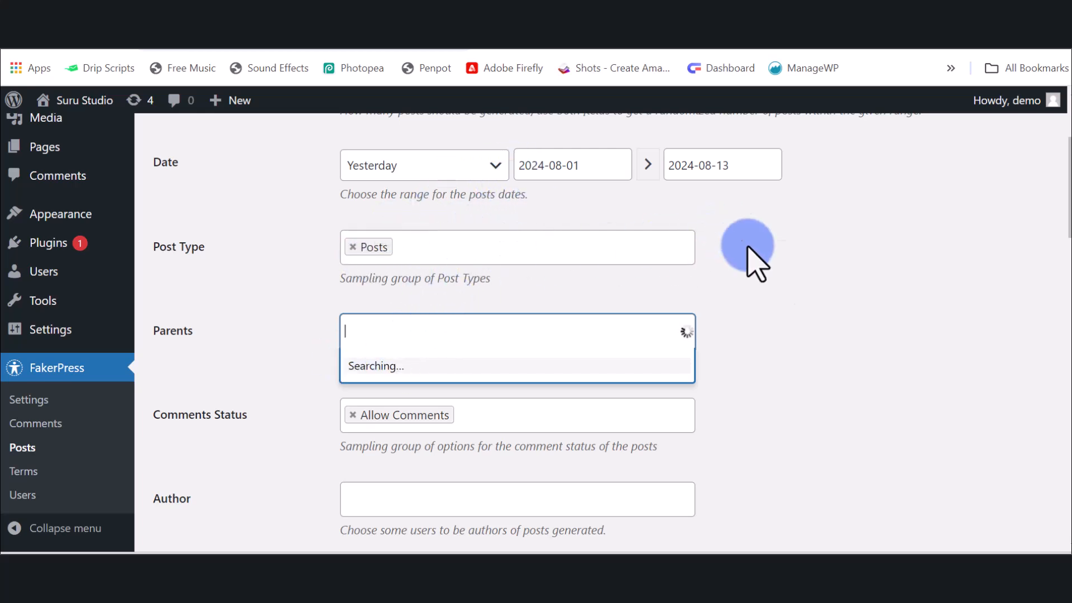
{"action": "left_click", "coordinate": [811, 275]}
{"action": "scroll", "coordinate": [789, 347], "scroll_direction": "down", "scroll_amount": 5}
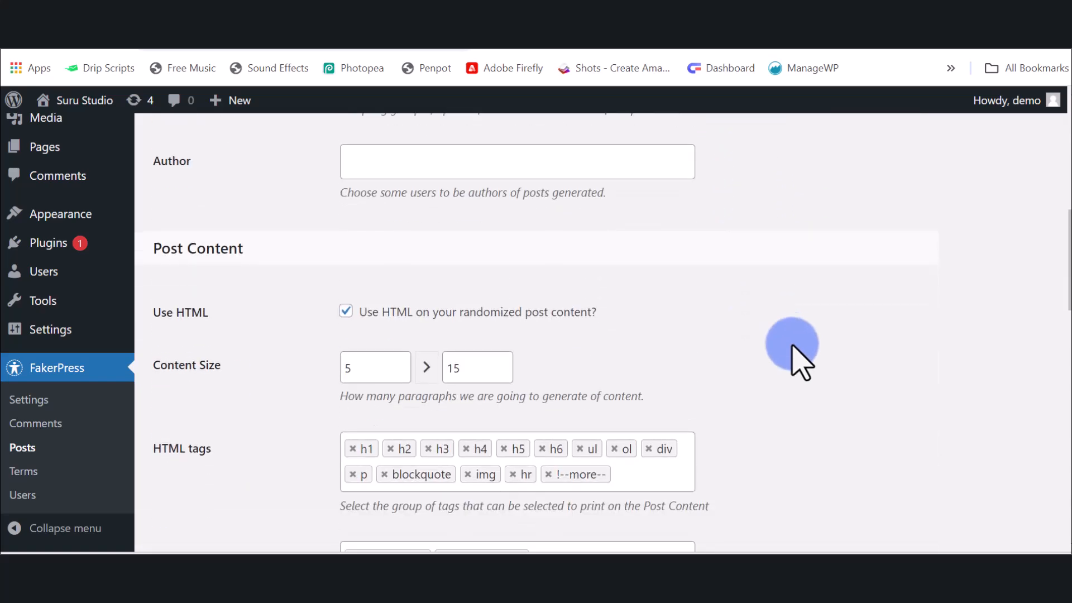
{"action": "scroll", "coordinate": [793, 347], "scroll_direction": "up", "scroll_amount": 4}
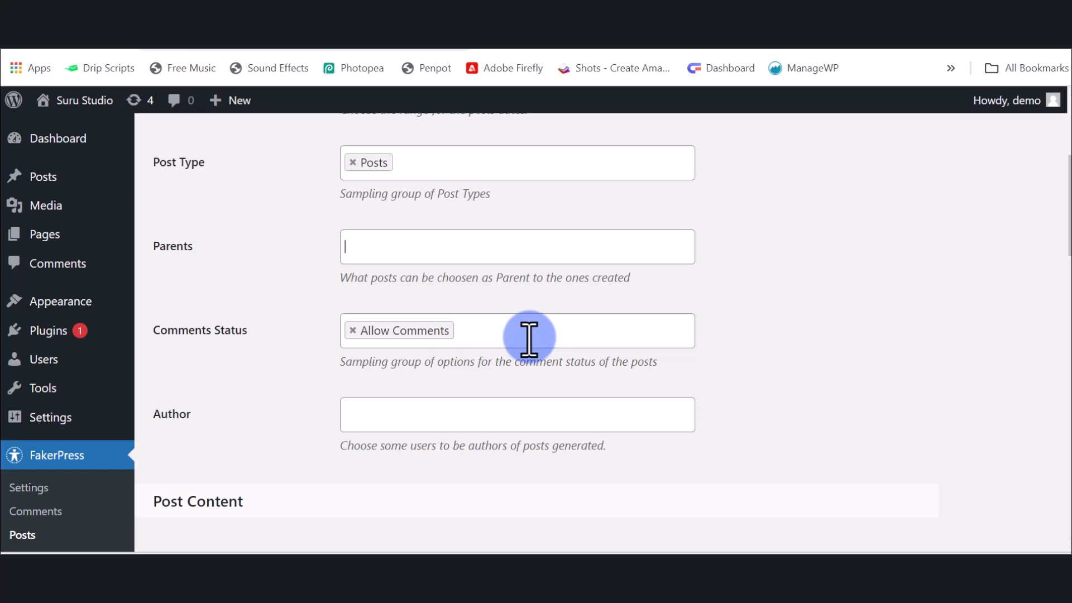
{"action": "left_click", "coordinate": [540, 332]}
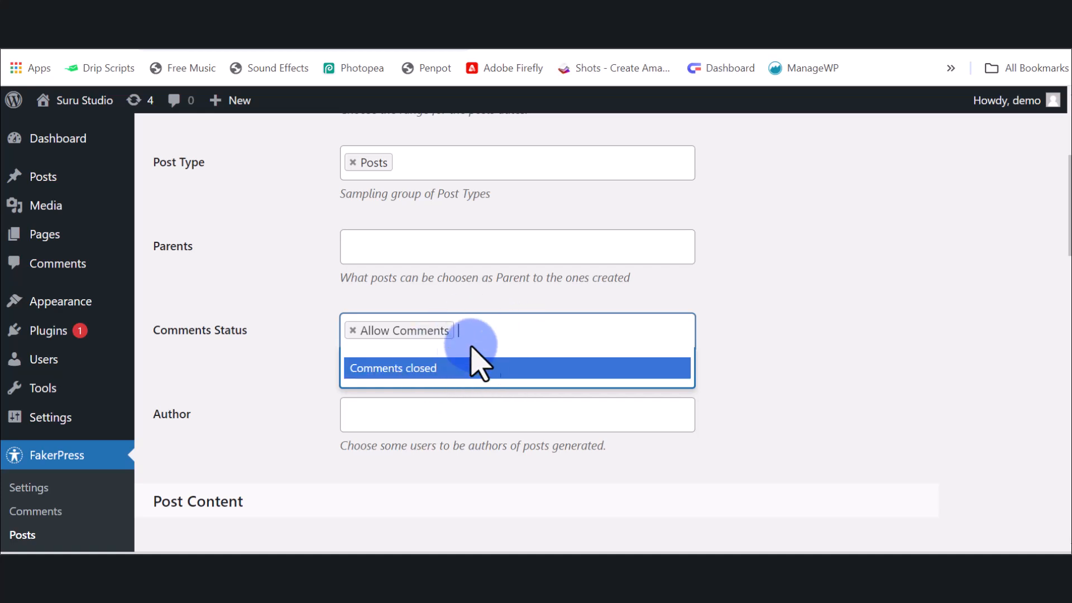
{"action": "left_click", "coordinate": [840, 308]}
Set demo as the author of the generated posts
{"action": "scroll", "coordinate": [839, 309], "scroll_direction": "down", "scroll_amount": 3}
{"action": "left_click", "coordinate": [496, 248]}
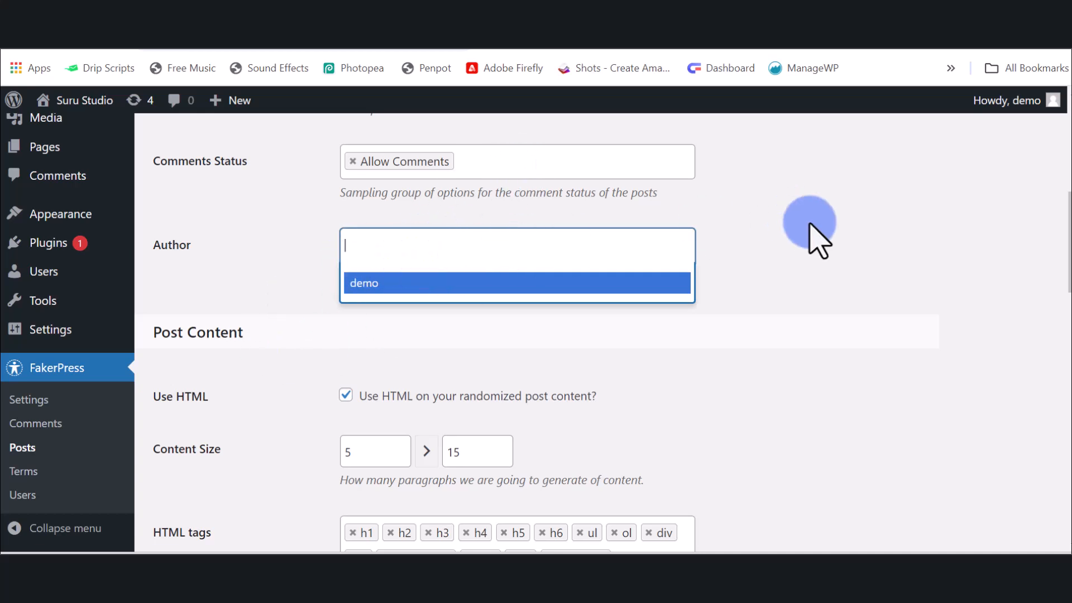
{"action": "left_click", "coordinate": [818, 237]}
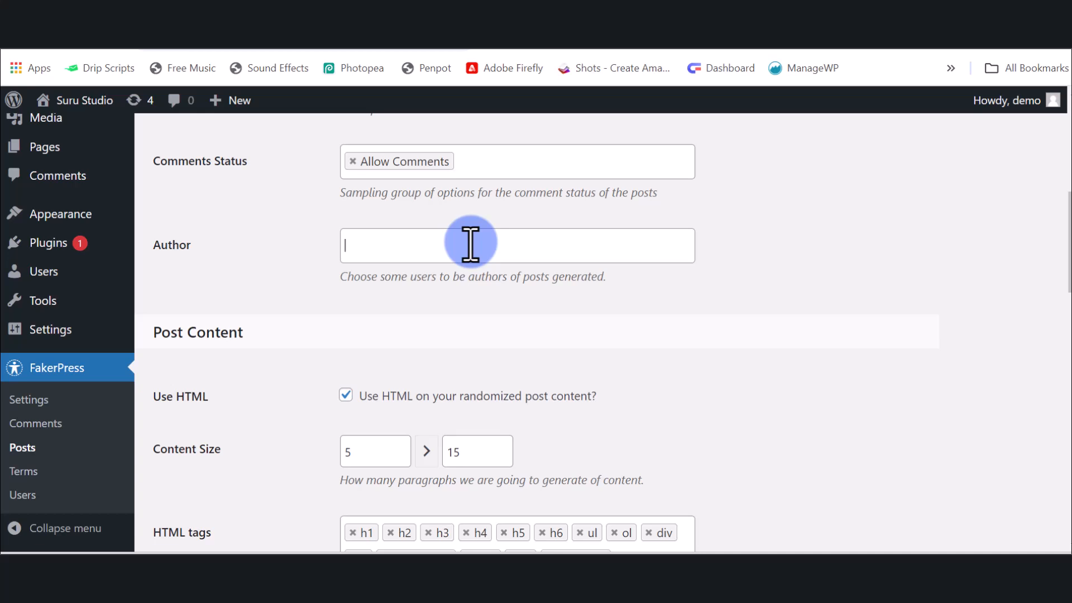
{"action": "left_click", "coordinate": [426, 245]}
{"action": "left_click", "coordinate": [398, 286]}
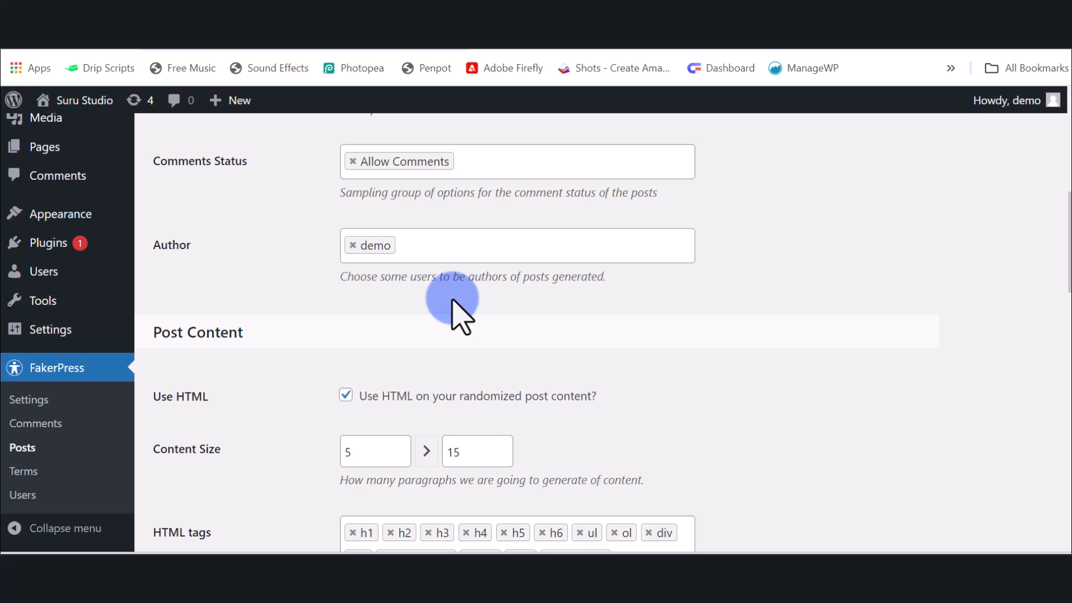
Review the post content settings, including Use HTML, Content Size, HTML tags, Image Providers and Excerpt Size
{"action": "scroll", "coordinate": [559, 316], "scroll_direction": "down", "scroll_amount": 5}
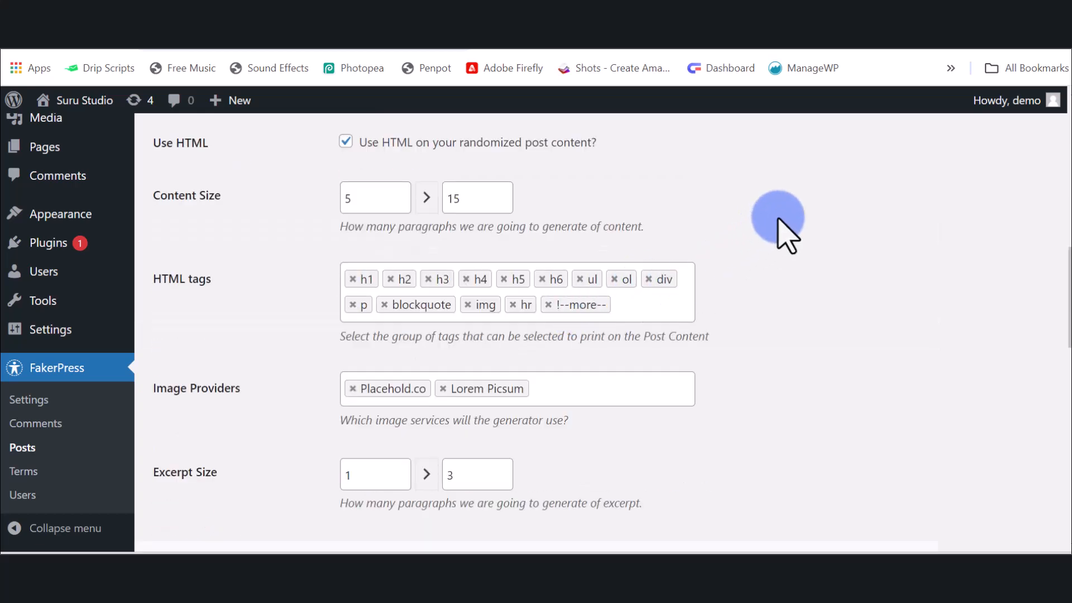
{"action": "scroll", "coordinate": [777, 234], "scroll_direction": "up", "scroll_amount": 2}
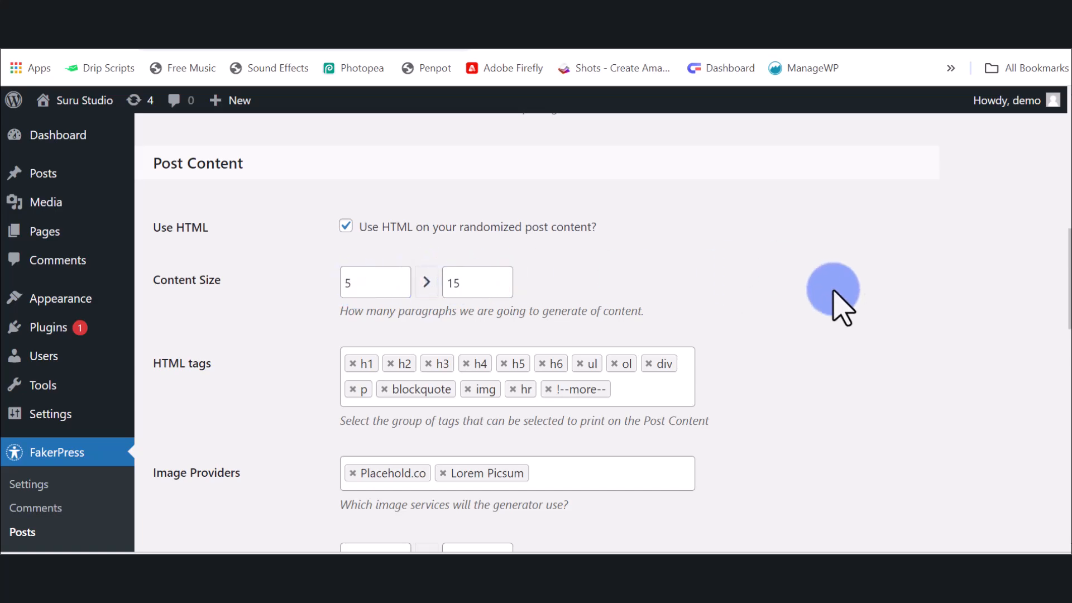
{"action": "scroll", "coordinate": [840, 301], "scroll_direction": "down", "scroll_amount": 3}
{"action": "scroll", "coordinate": [833, 290], "scroll_direction": "up", "scroll_amount": 2}
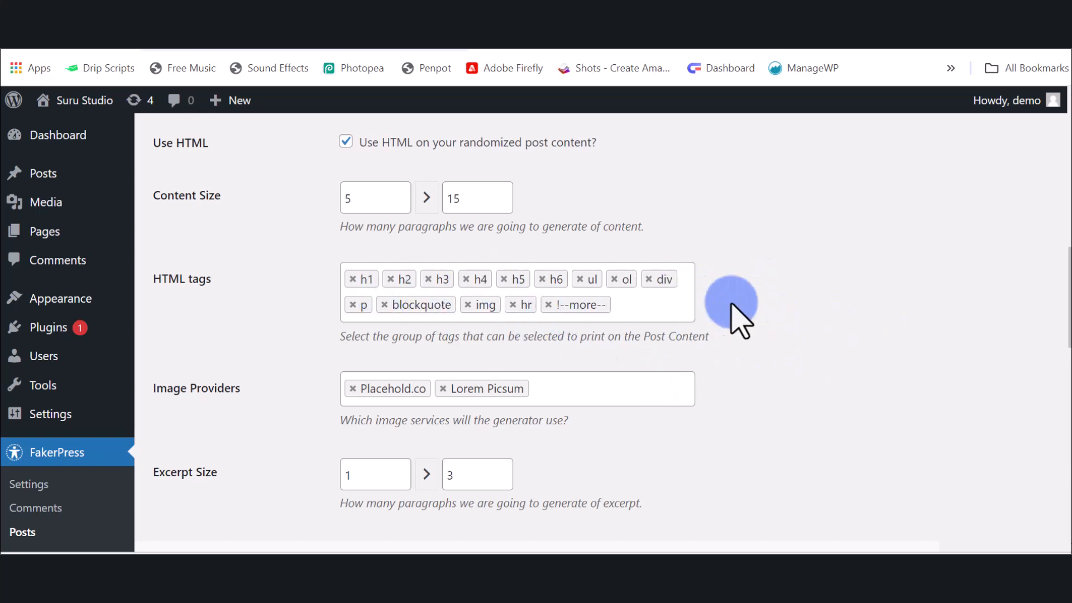
{"action": "scroll", "coordinate": [726, 318], "scroll_direction": "down", "scroll_amount": 2}
{"action": "left_click", "coordinate": [662, 227]}
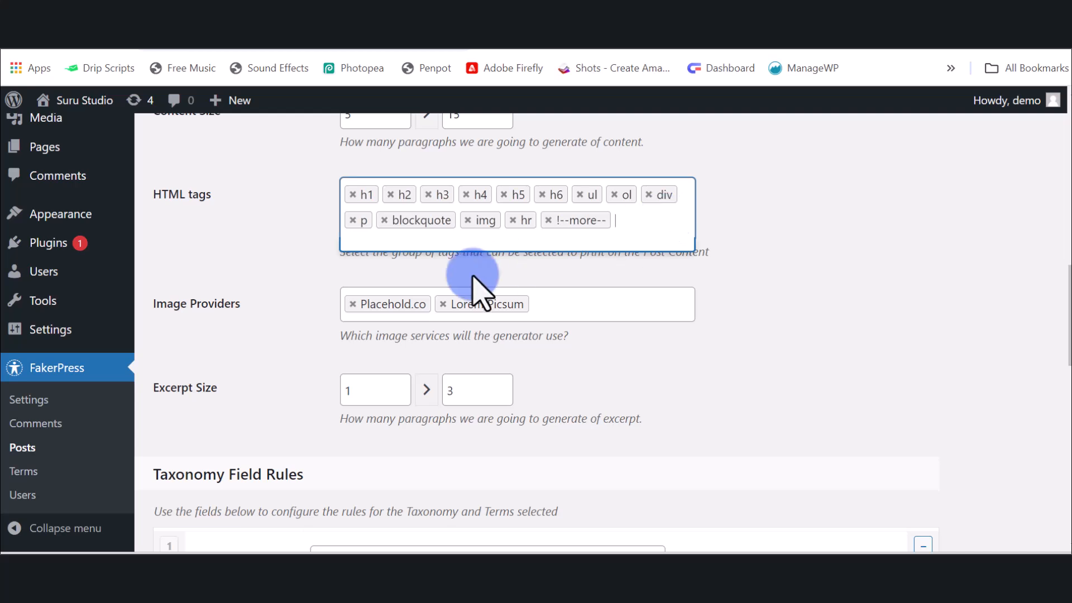
{"action": "left_click", "coordinate": [827, 333]}
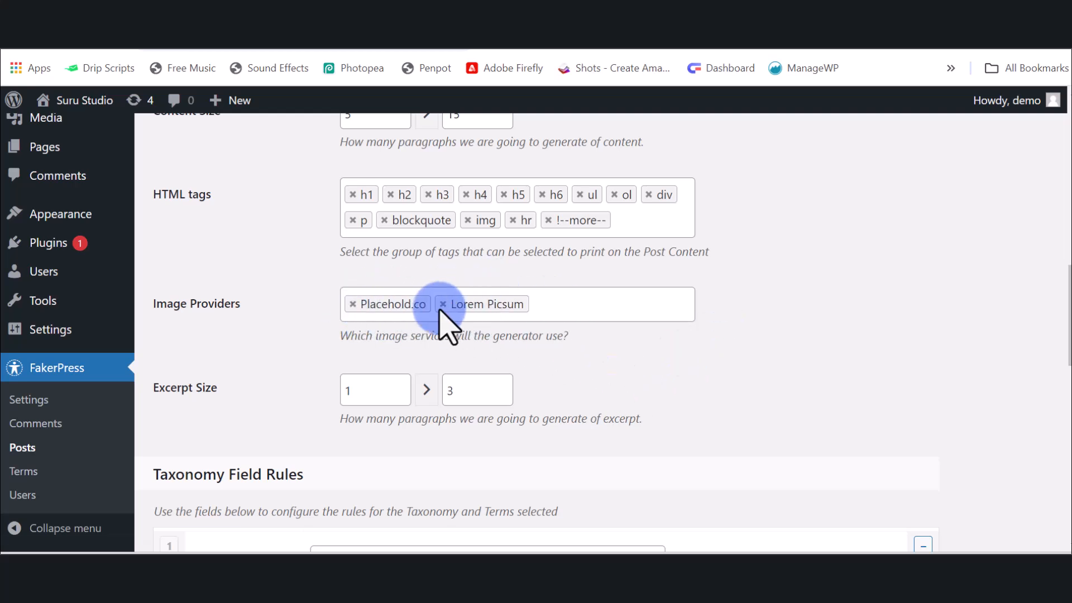
{"action": "left_click", "coordinate": [582, 305]}
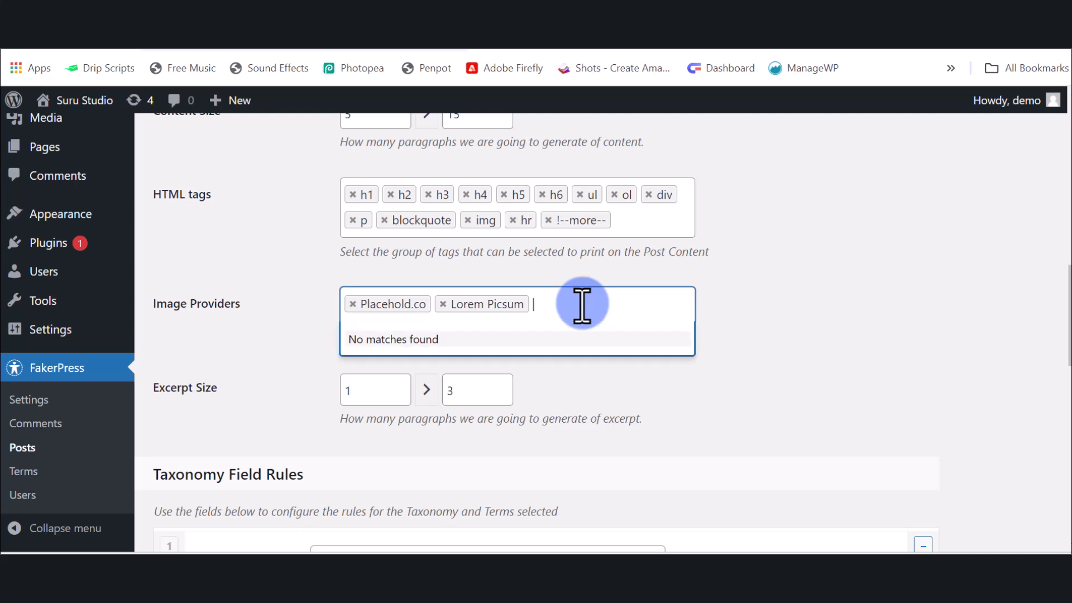
{"action": "left_click", "coordinate": [807, 307]}
{"action": "scroll", "coordinate": [711, 335], "scroll_direction": "down", "scroll_amount": 3}
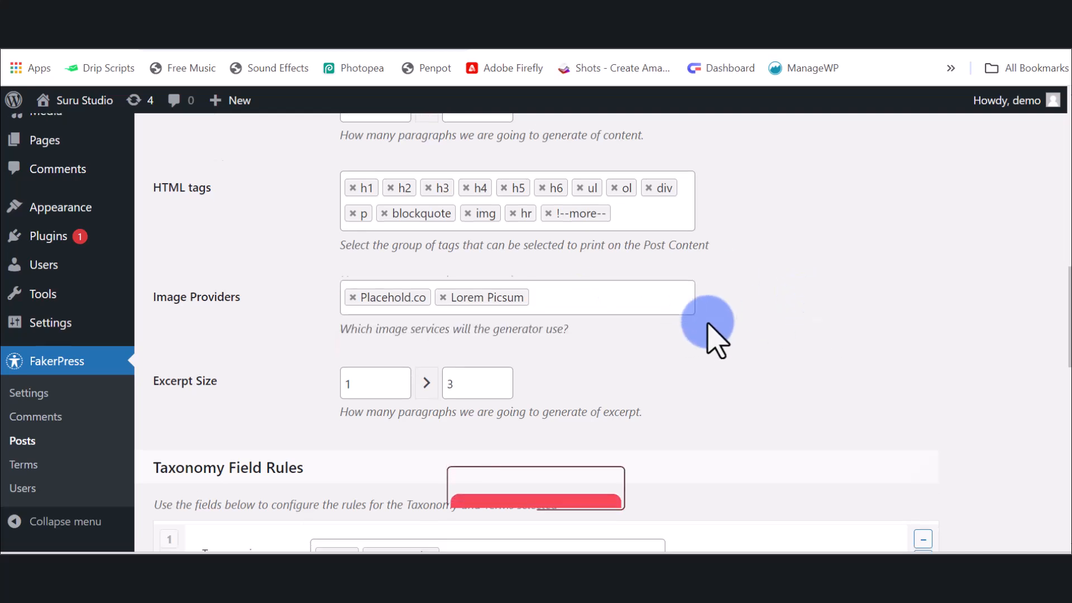
{"action": "scroll", "coordinate": [630, 299], "scroll_direction": "up", "scroll_amount": 1}
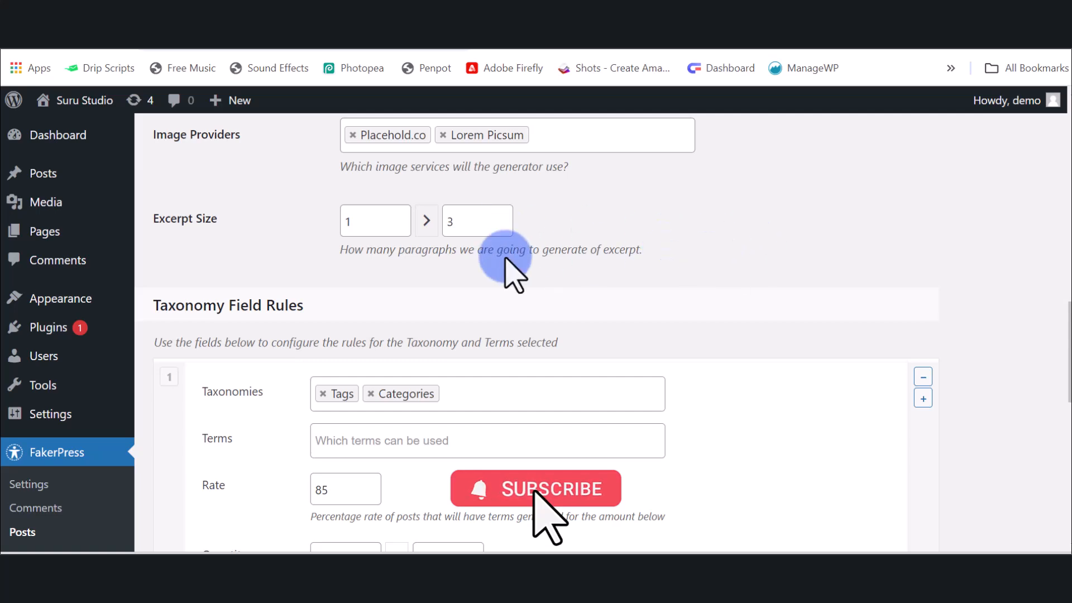
{"action": "scroll", "coordinate": [843, 265], "scroll_direction": "down", "scroll_amount": 3}
{"action": "scroll", "coordinate": [843, 265], "scroll_direction": "up", "scroll_amount": 3}
Add "category: Uncategorized" as a usable term in the first taxonomy field rule
{"action": "scroll", "coordinate": [841, 263], "scroll_direction": "down", "scroll_amount": 3}
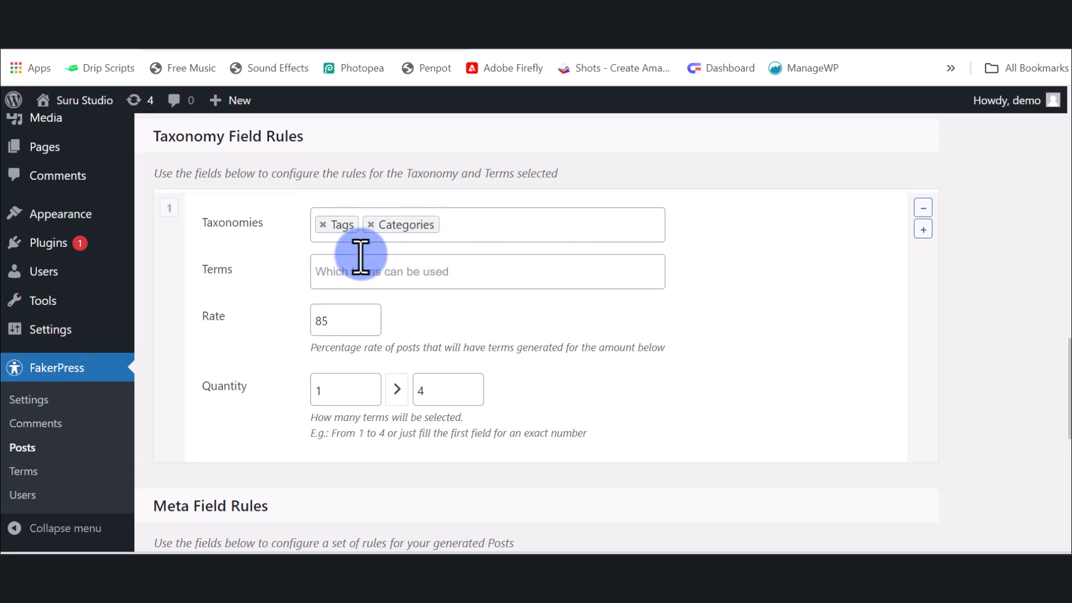
{"action": "left_click", "coordinate": [454, 273]}
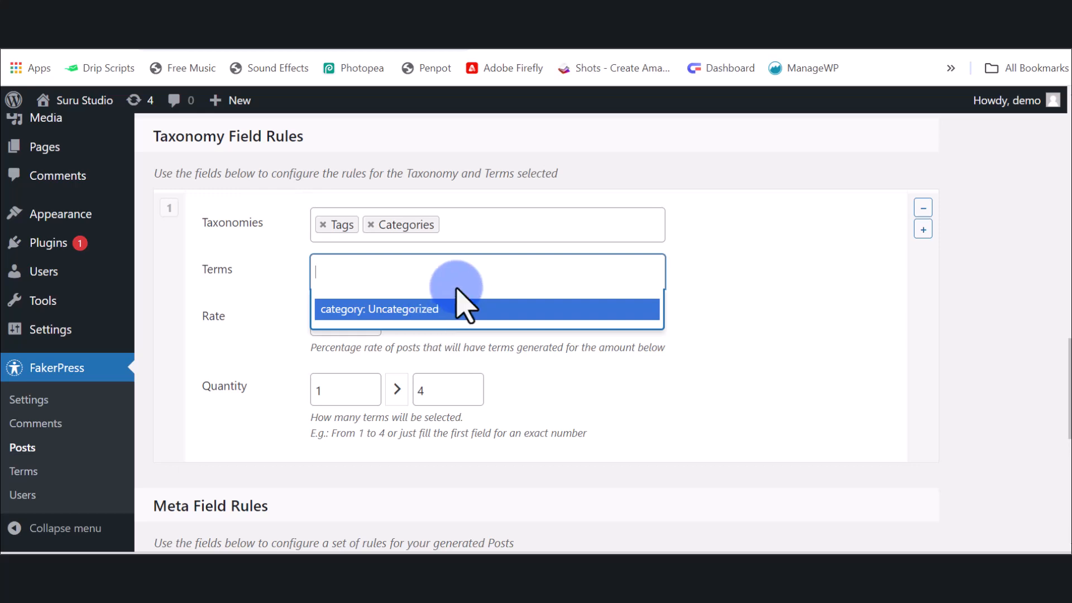
{"action": "left_click", "coordinate": [422, 313]}
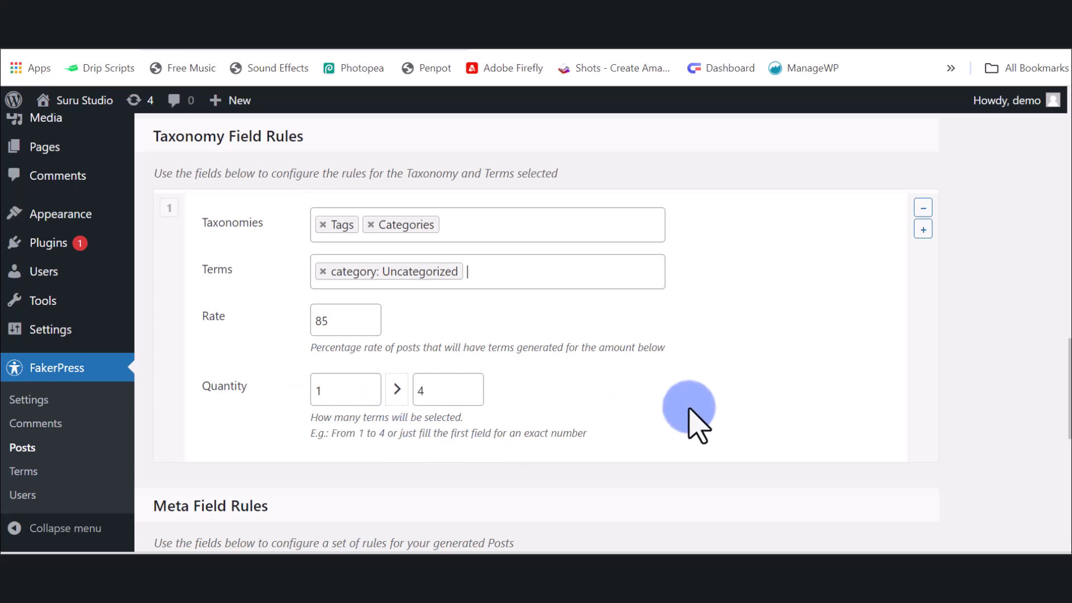
Review the type choices for the first meta field rule and select Attachment
{"action": "scroll", "coordinate": [690, 422], "scroll_direction": "down", "scroll_amount": 3}
{"action": "scroll", "coordinate": [701, 391], "scroll_direction": "down", "scroll_amount": 3}
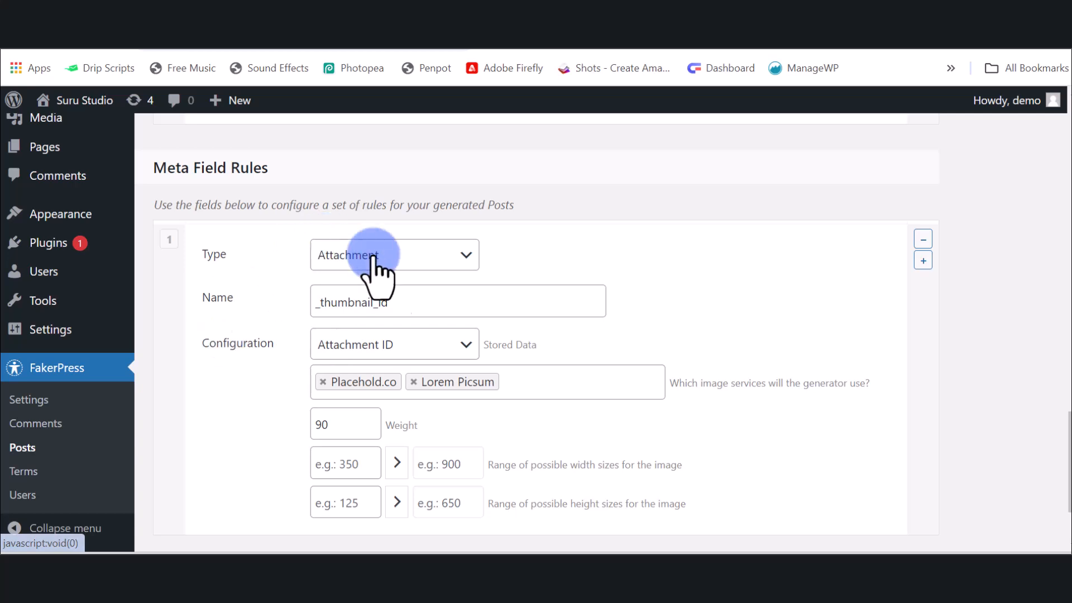
{"action": "left_click", "coordinate": [462, 256]}
{"action": "left_click", "coordinate": [672, 207]}
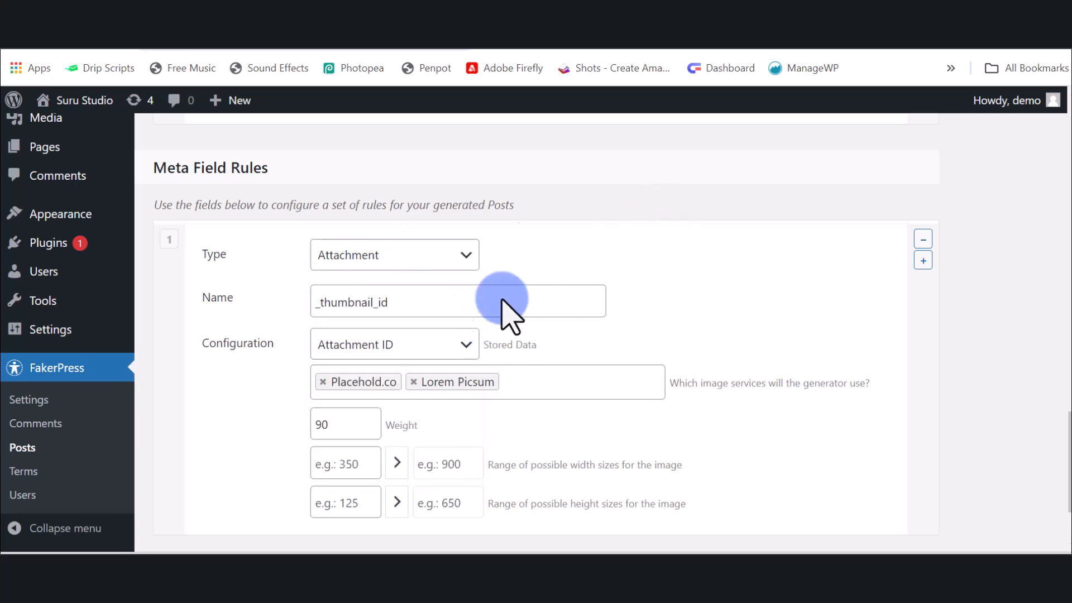
{"action": "left_click", "coordinate": [469, 257]}
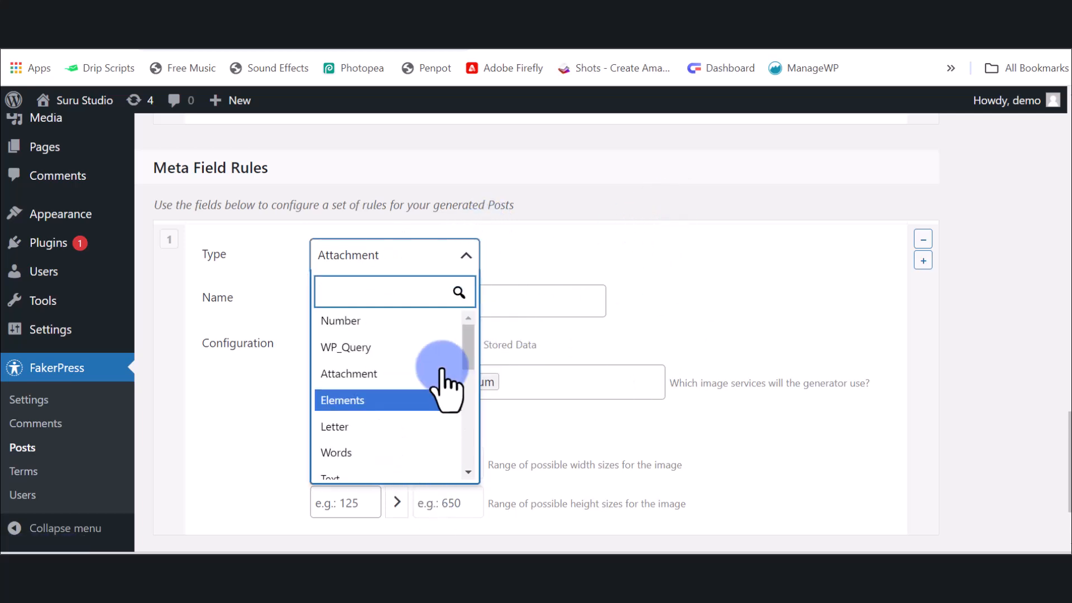
{"action": "left_click", "coordinate": [352, 373]}
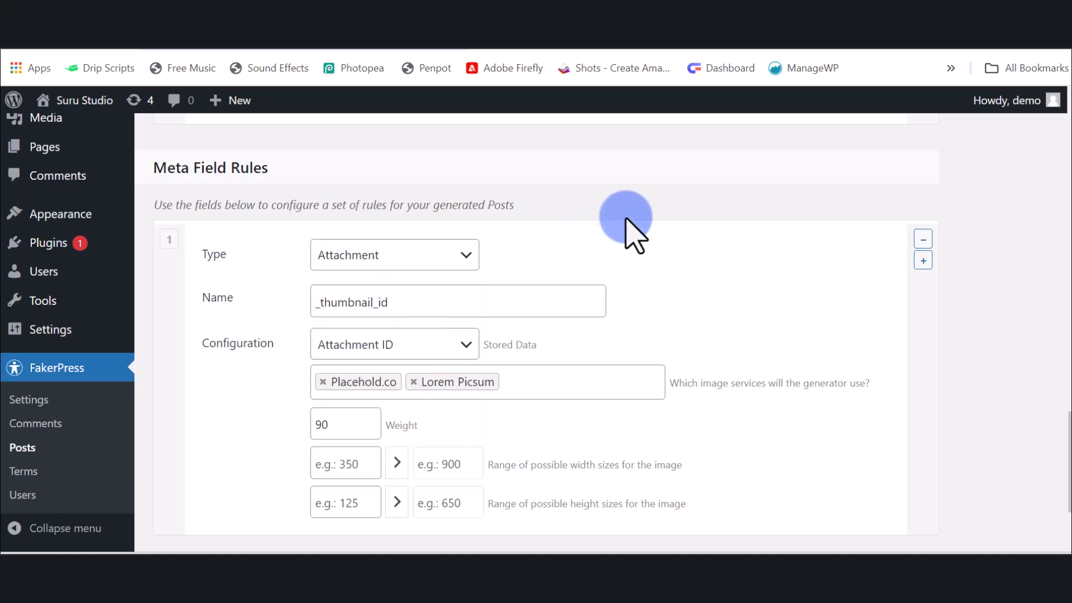
Generate the dummy posts with the configured settings after a final check of the form
{"action": "scroll", "coordinate": [675, 256], "scroll_direction": "down", "scroll_amount": 2}
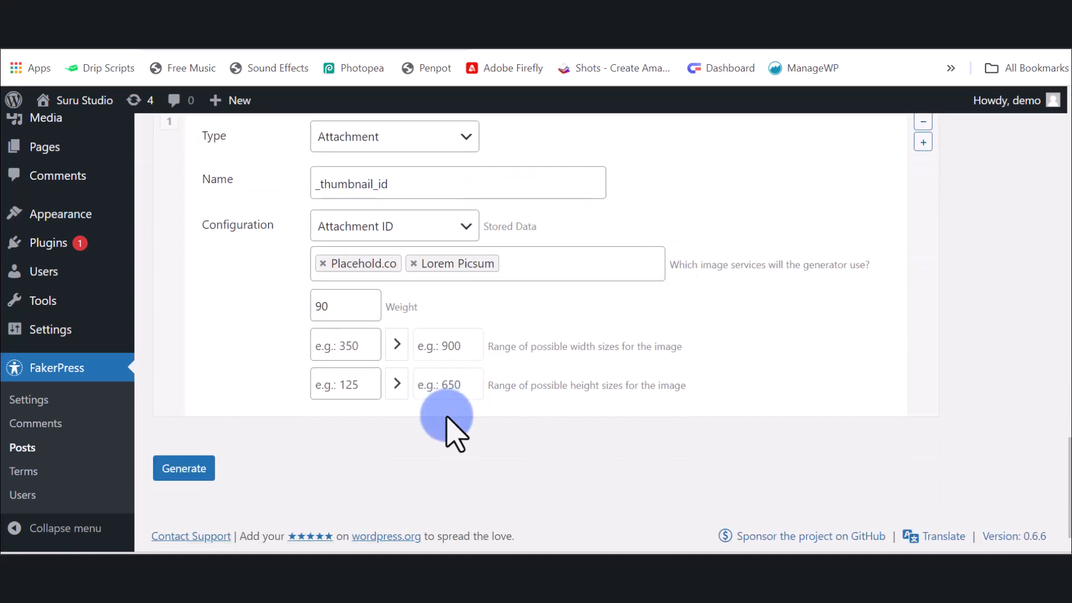
{"action": "scroll", "coordinate": [448, 431], "scroll_direction": "up", "scroll_amount": 10}
{"action": "scroll", "coordinate": [456, 424], "scroll_direction": "up", "scroll_amount": 6}
{"action": "scroll", "coordinate": [455, 424], "scroll_direction": "down", "scroll_amount": 20}
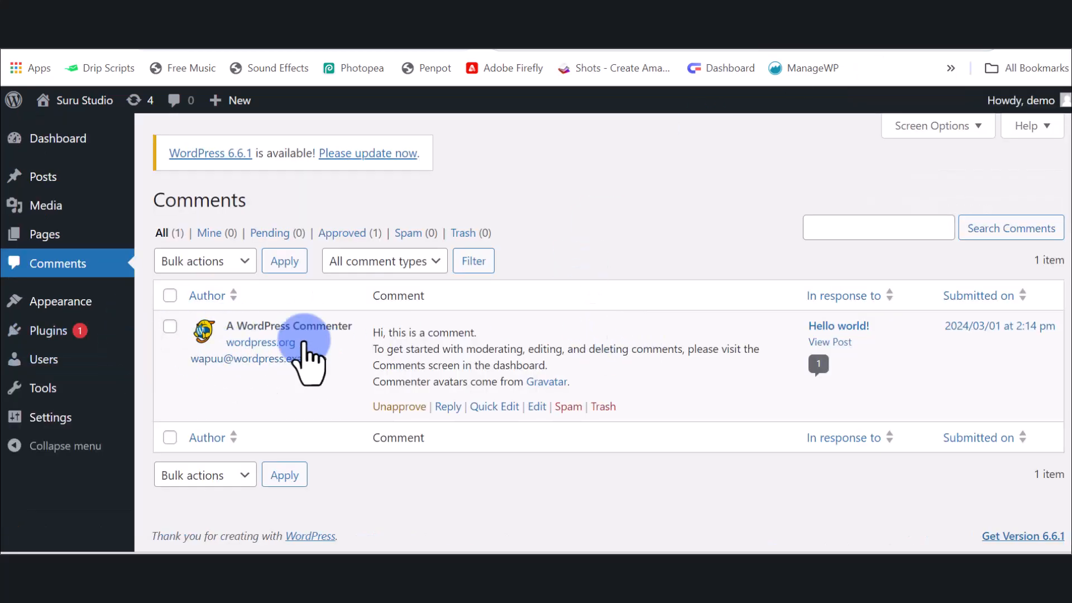
{"action": "left_click", "coordinate": [78, 360]}
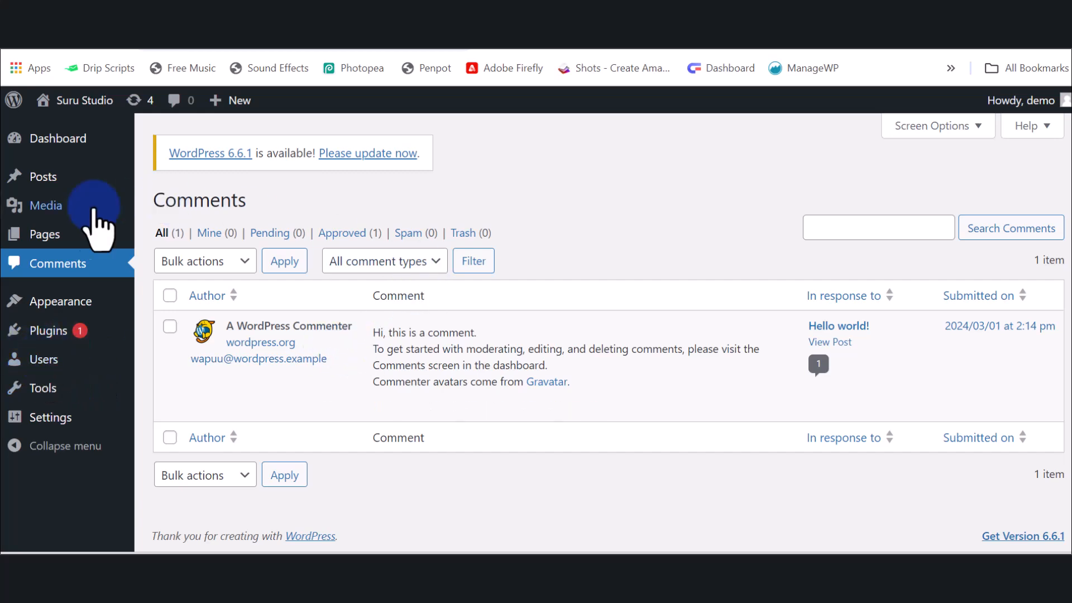
{"action": "mouse_move", "coordinate": [72, 239]}
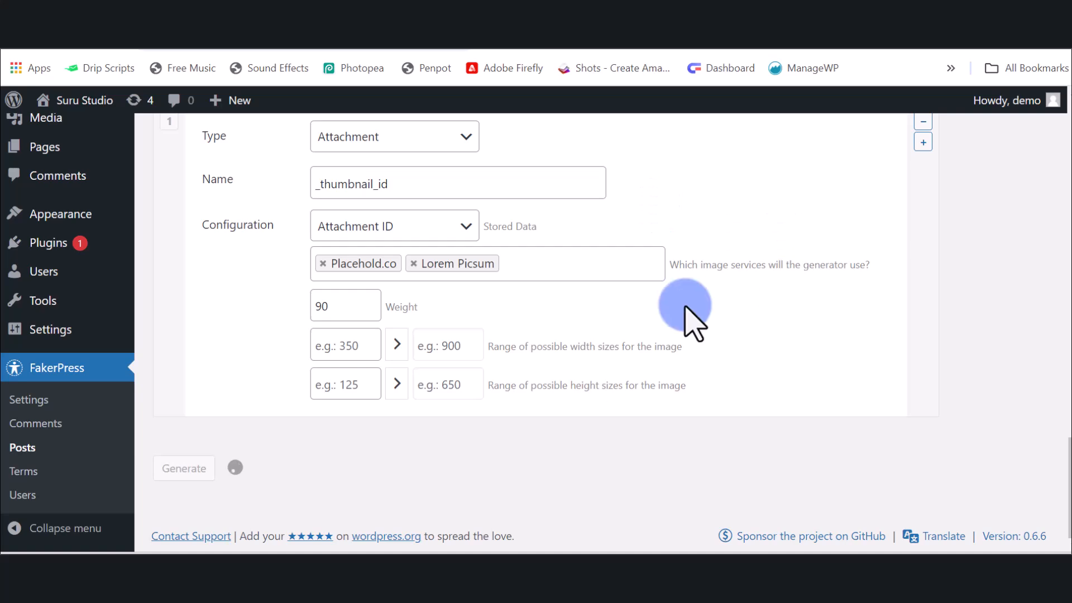
{"action": "scroll", "coordinate": [686, 309], "scroll_direction": "up", "scroll_amount": 15}
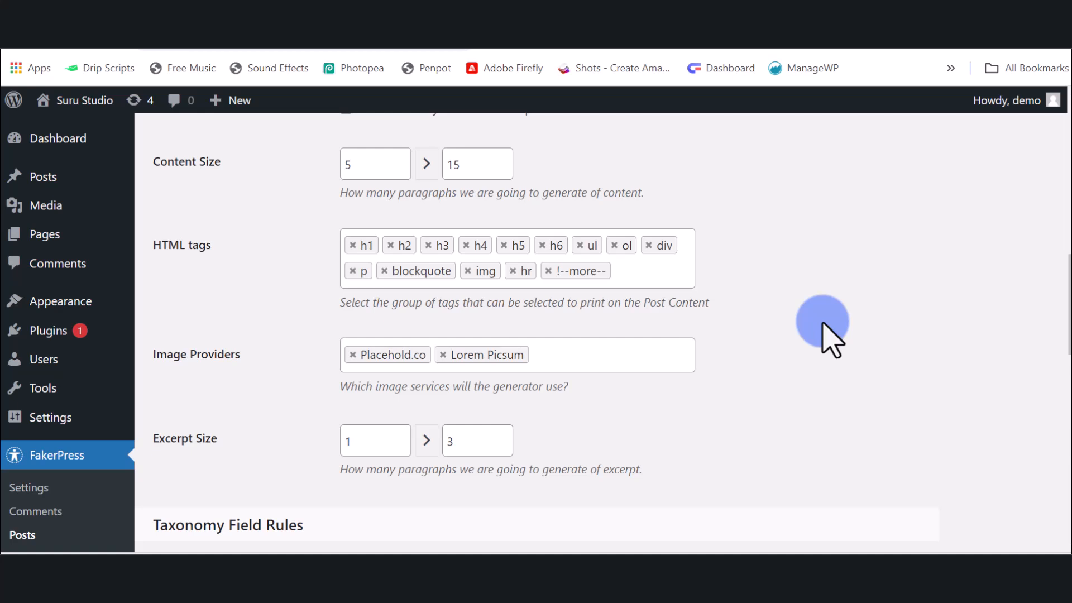
{"action": "scroll", "coordinate": [821, 326], "scroll_direction": "down", "scroll_amount": 15}
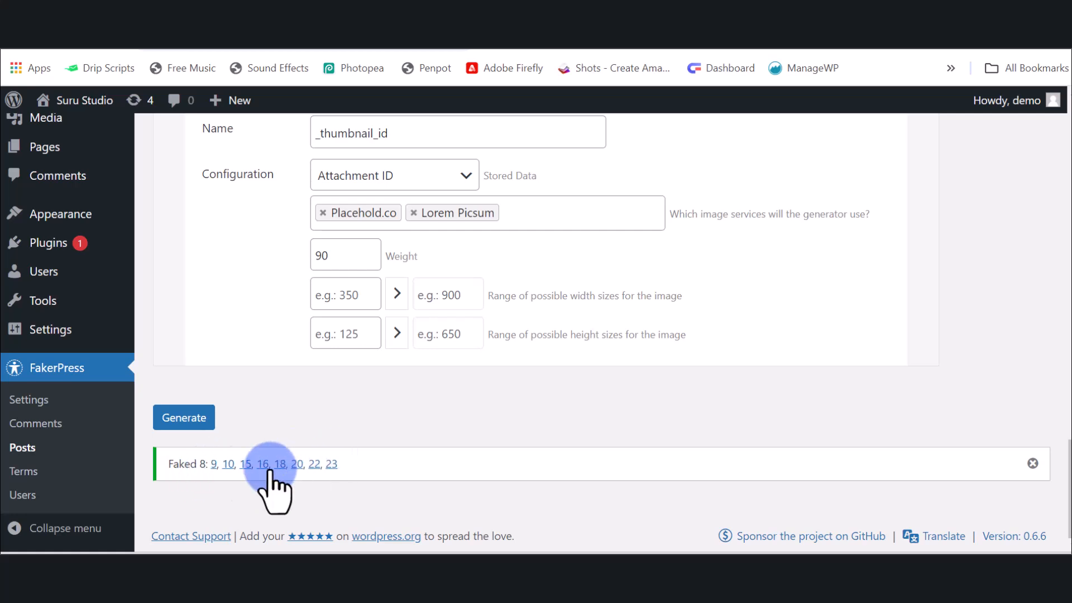
Open the list of all posts and look through the generated entries' titles, authors, categories and dates
{"action": "scroll", "coordinate": [638, 259], "scroll_direction": "up", "scroll_amount": 10}
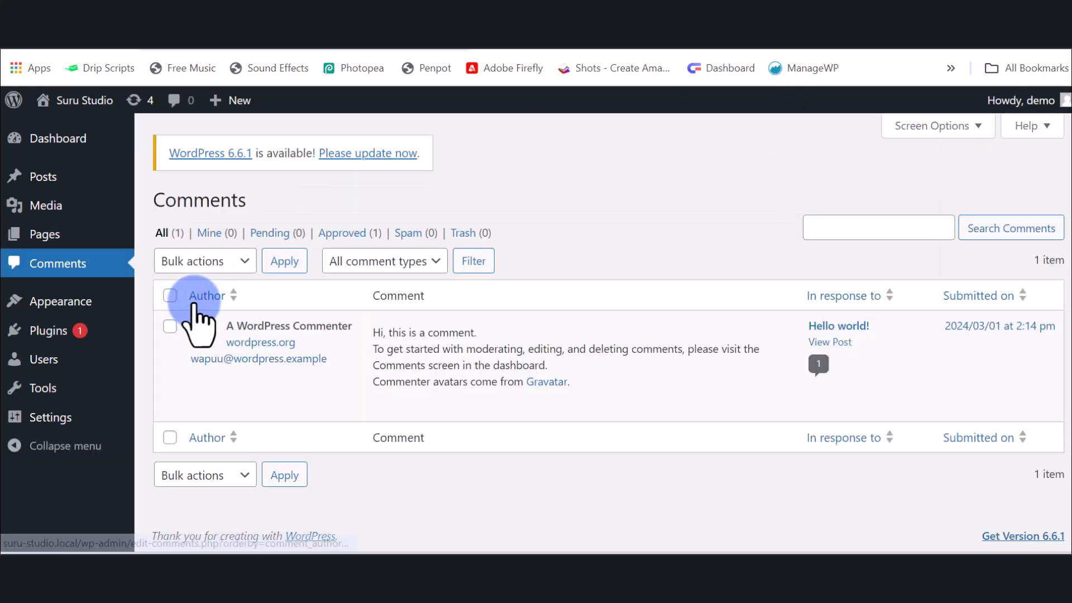
{"action": "mouse_move", "coordinate": [92, 176]}
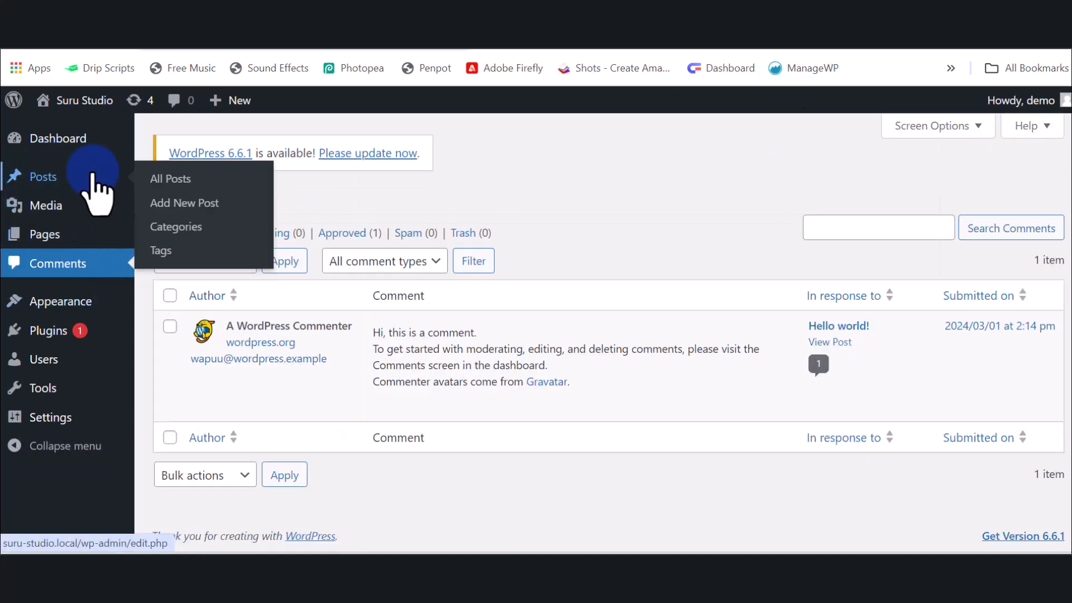
{"action": "left_click", "coordinate": [171, 180]}
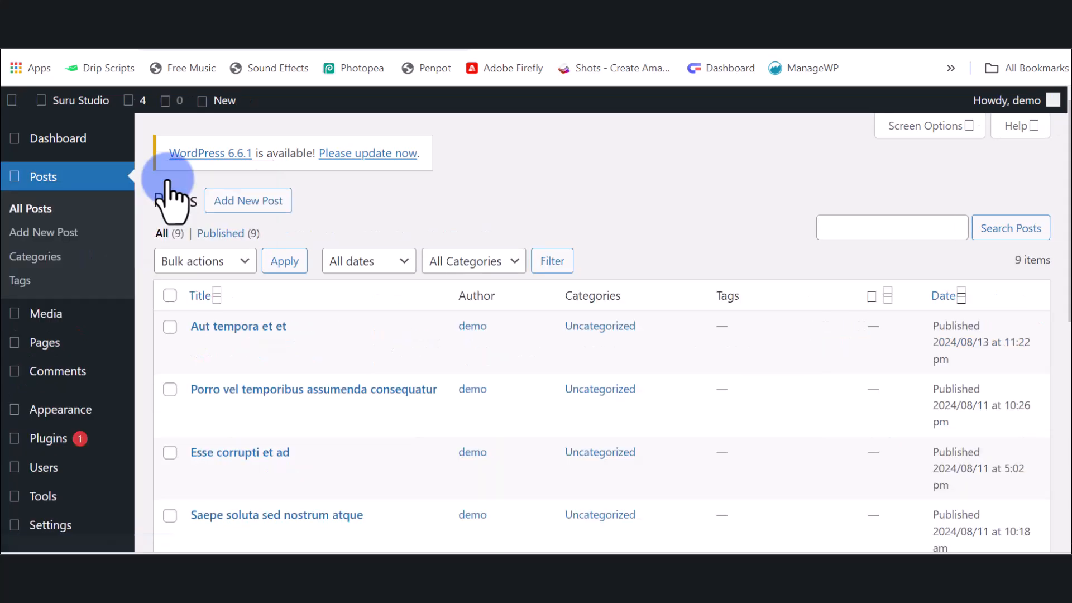
{"action": "scroll", "coordinate": [397, 445], "scroll_direction": "down", "scroll_amount": 8}
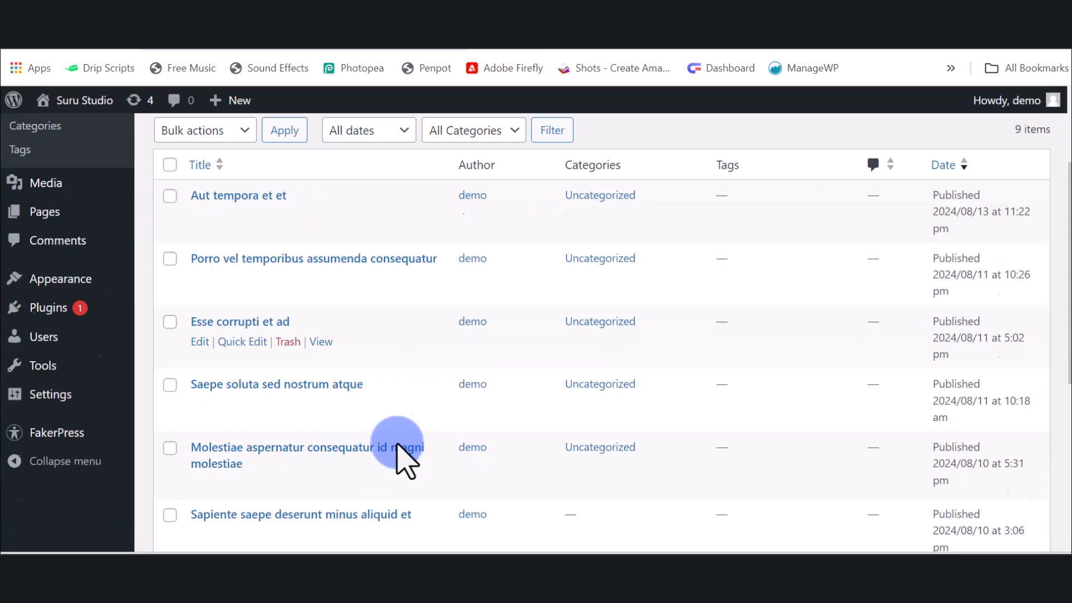
{"action": "scroll", "coordinate": [395, 445], "scroll_direction": "up", "scroll_amount": 6}
{"action": "scroll", "coordinate": [397, 445], "scroll_direction": "down", "scroll_amount": 6}
{"action": "mouse_move", "coordinate": [305, 373]}
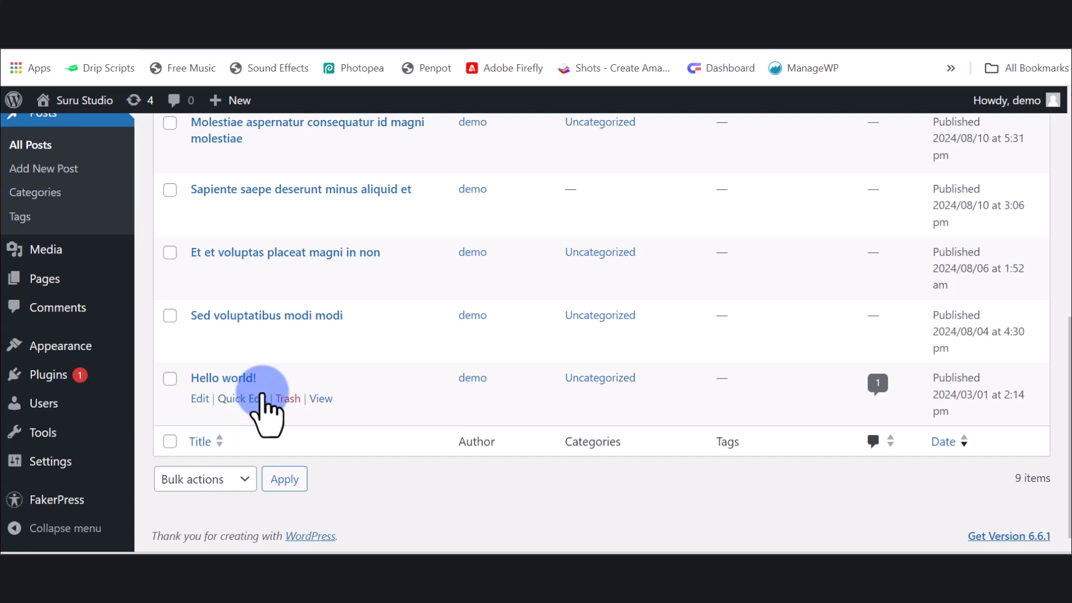
Reload the Suru Studio front page and look through the generated posts' featured images, titles, dates and excerpts
{"action": "scroll", "coordinate": [314, 396], "scroll_direction": "up", "scroll_amount": 8}
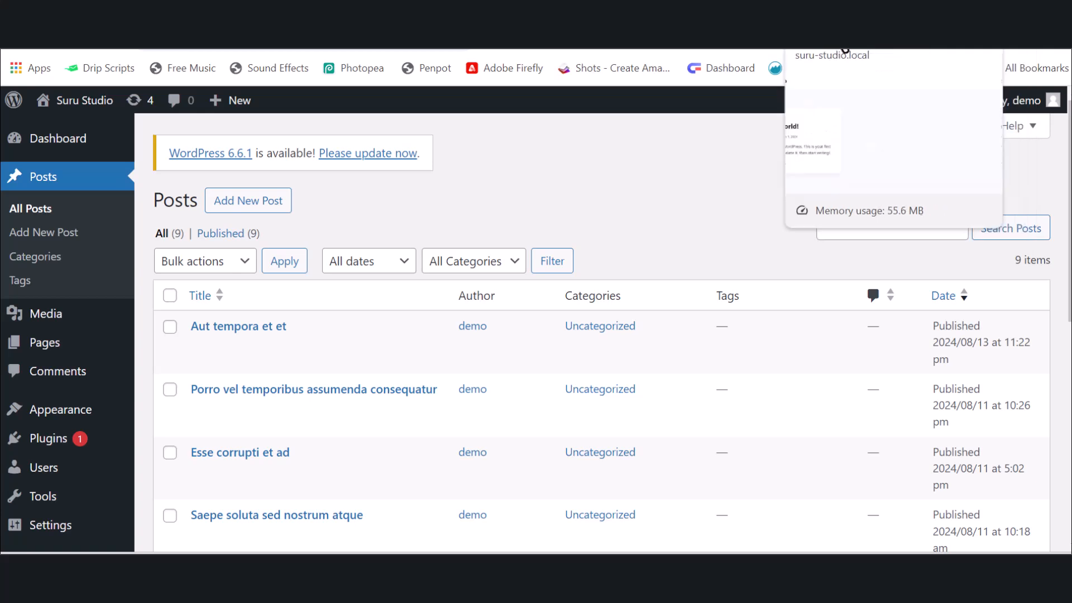
{"action": "left_click", "coordinate": [837, 49]}
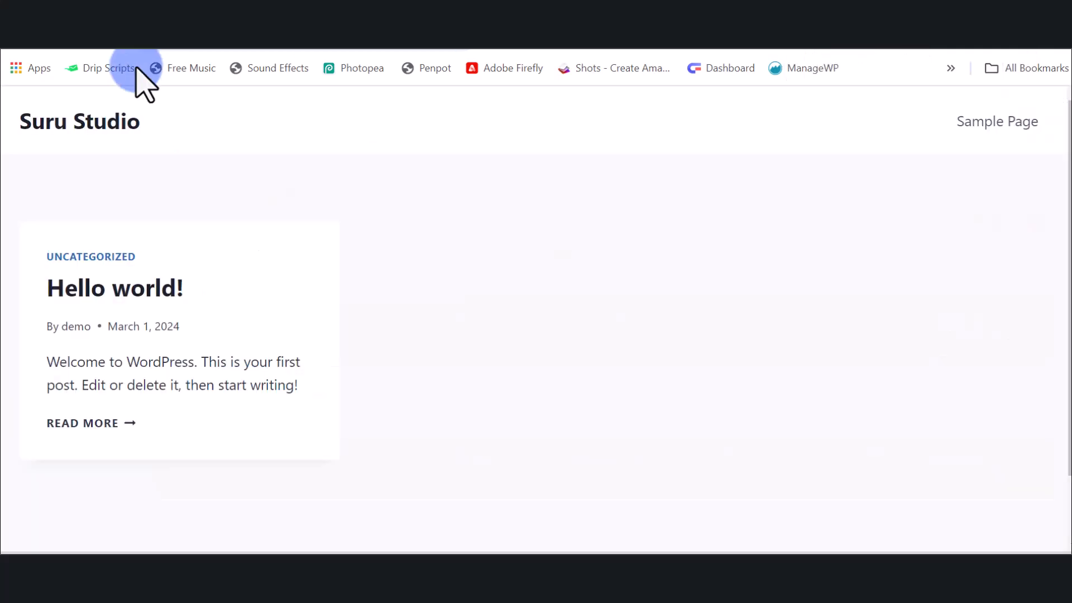
{"action": "key", "text": "F5"}
{"action": "scroll", "coordinate": [545, 310], "scroll_direction": "down", "scroll_amount": 5}
{"action": "scroll", "coordinate": [459, 349], "scroll_direction": "down", "scroll_amount": 10}
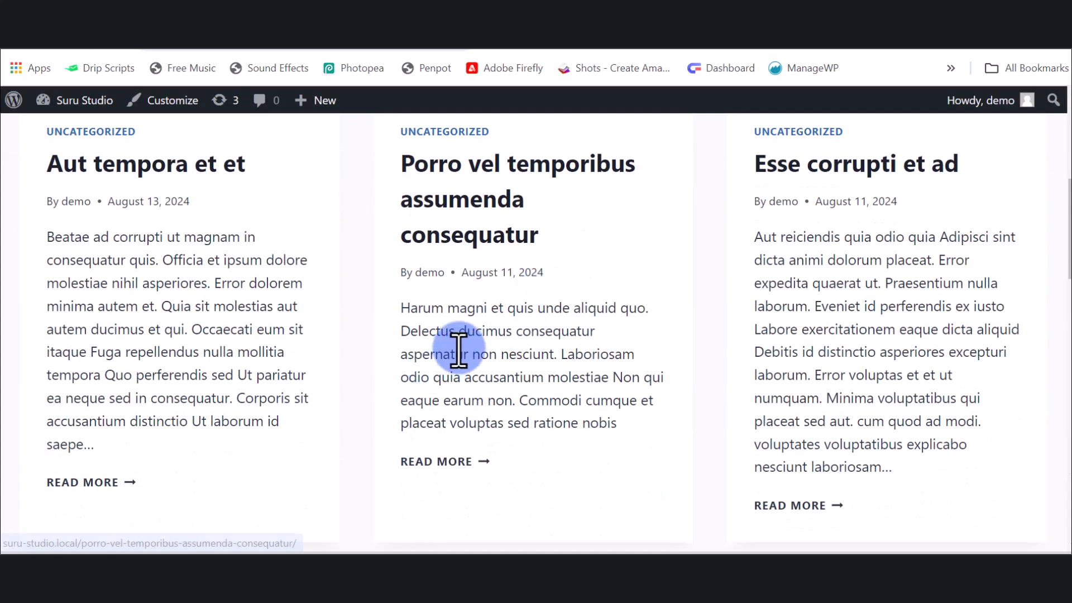
{"action": "scroll", "coordinate": [459, 349], "scroll_direction": "down", "scroll_amount": 5}
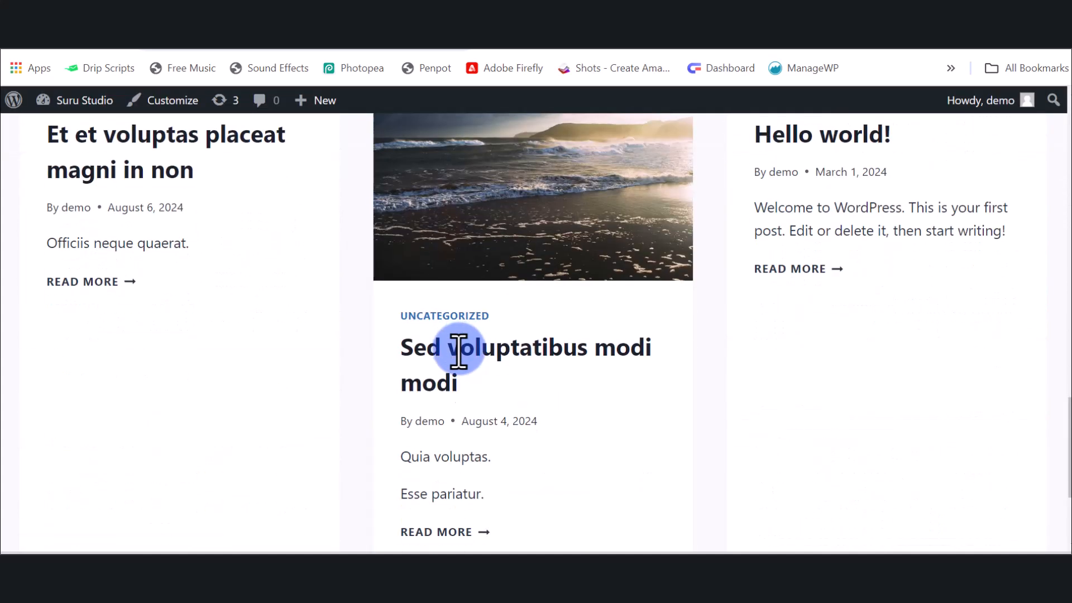
{"action": "scroll", "coordinate": [460, 380], "scroll_direction": "up", "scroll_amount": 8}
{"action": "scroll", "coordinate": [459, 388], "scroll_direction": "down", "scroll_amount": 8}
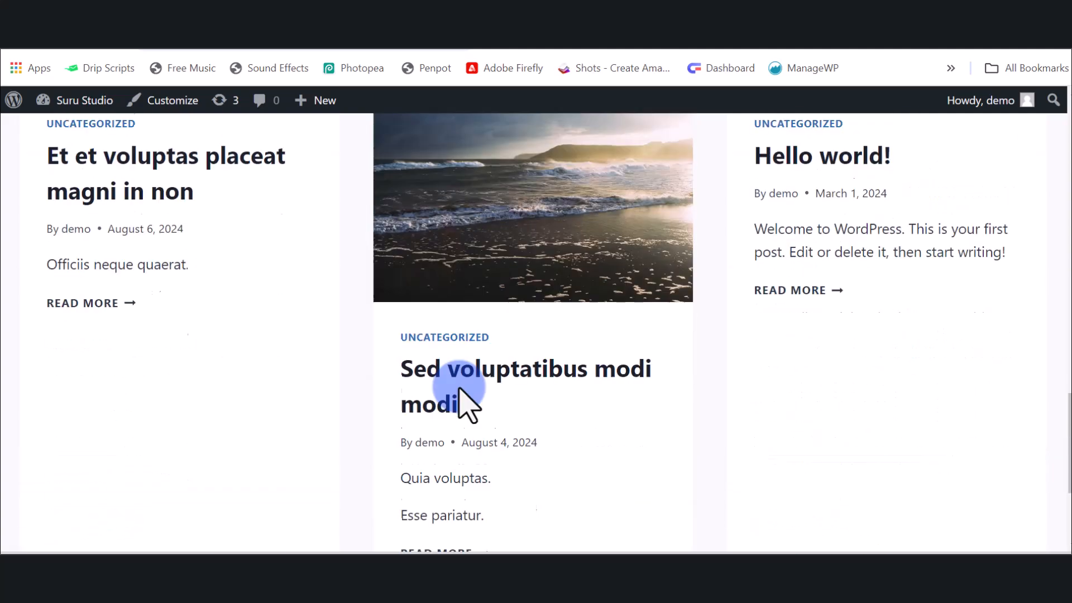
{"action": "scroll", "coordinate": [460, 389], "scroll_direction": "up", "scroll_amount": 7}
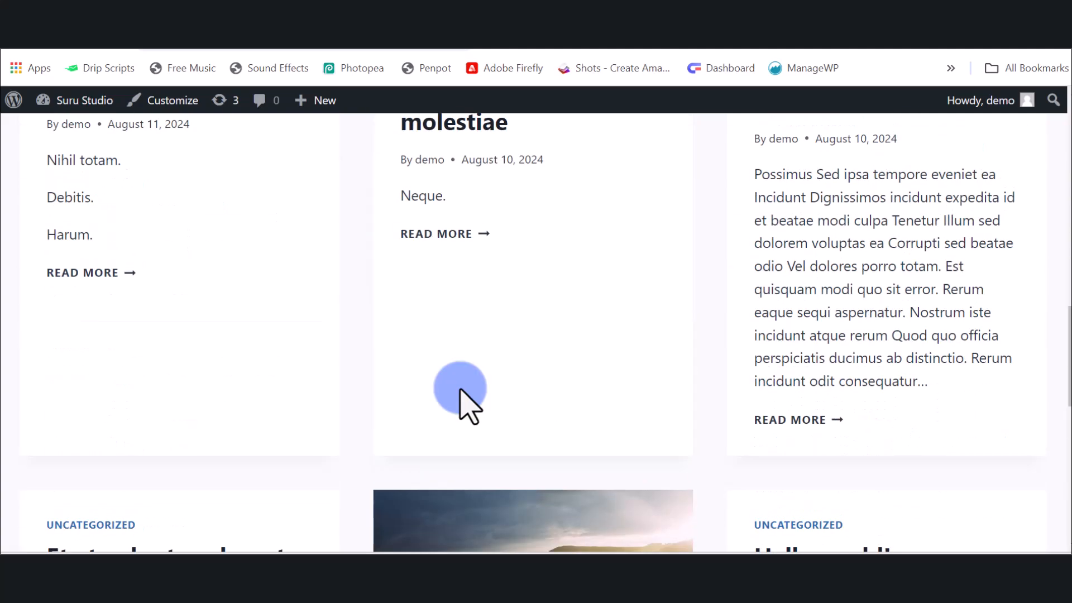
{"action": "scroll", "coordinate": [459, 390], "scroll_direction": "up", "scroll_amount": 10}
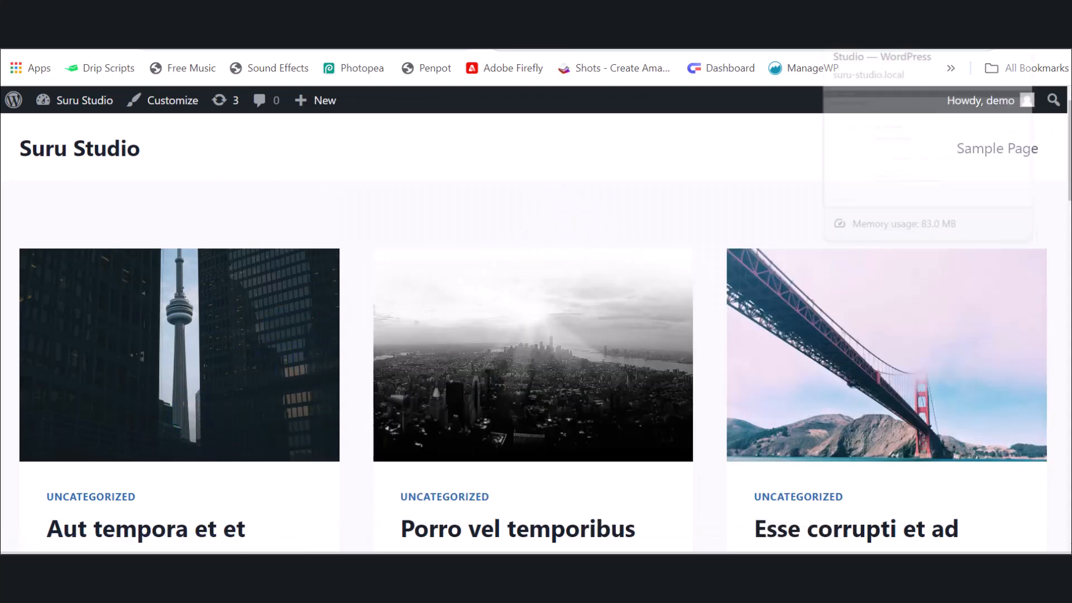
Return to the Generate Posts form and replace Posts with Pages as the post type
{"action": "left_click", "coordinate": [888, 48]}
{"action": "scroll", "coordinate": [491, 329], "scroll_direction": "down", "scroll_amount": 1}
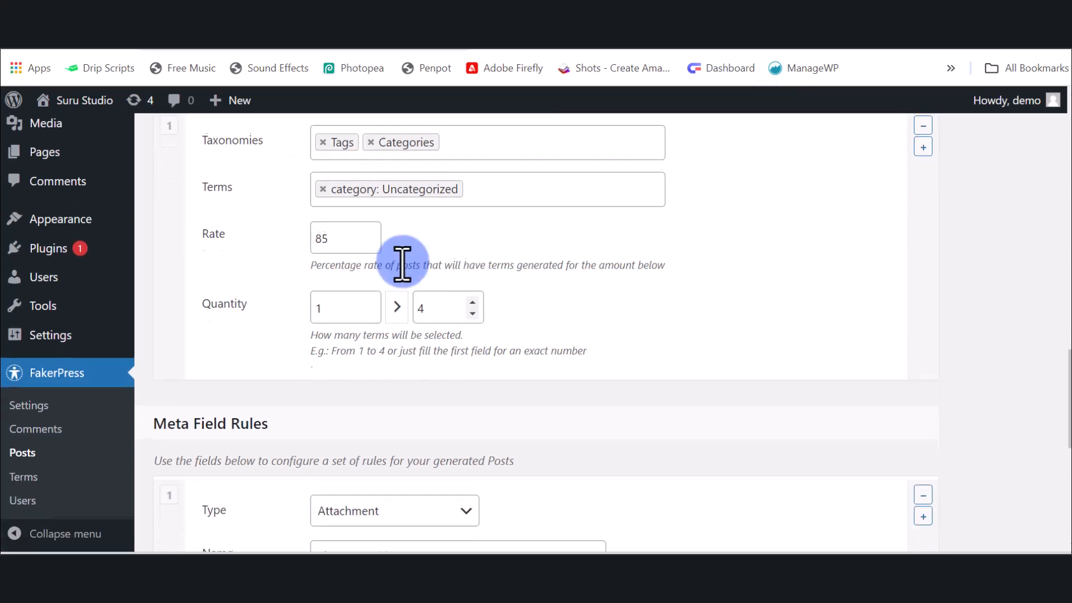
{"action": "scroll", "coordinate": [503, 251], "scroll_direction": "up", "scroll_amount": 15}
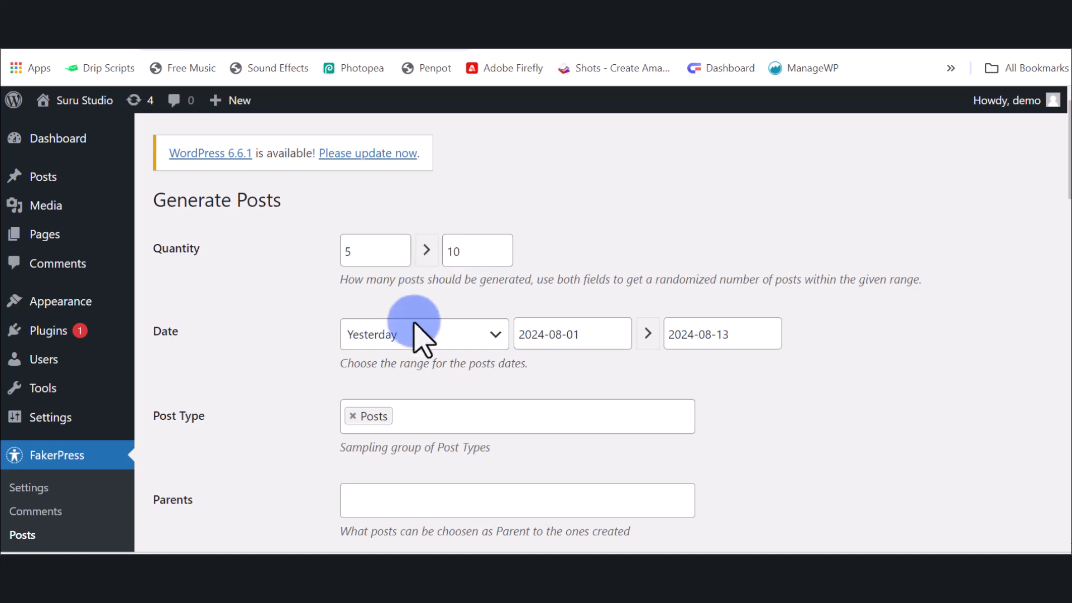
{"action": "scroll", "coordinate": [424, 318], "scroll_direction": "down", "scroll_amount": 2}
{"action": "left_click", "coordinate": [352, 331]}
{"action": "scroll", "coordinate": [78, 479], "scroll_direction": "down", "scroll_amount": 3}
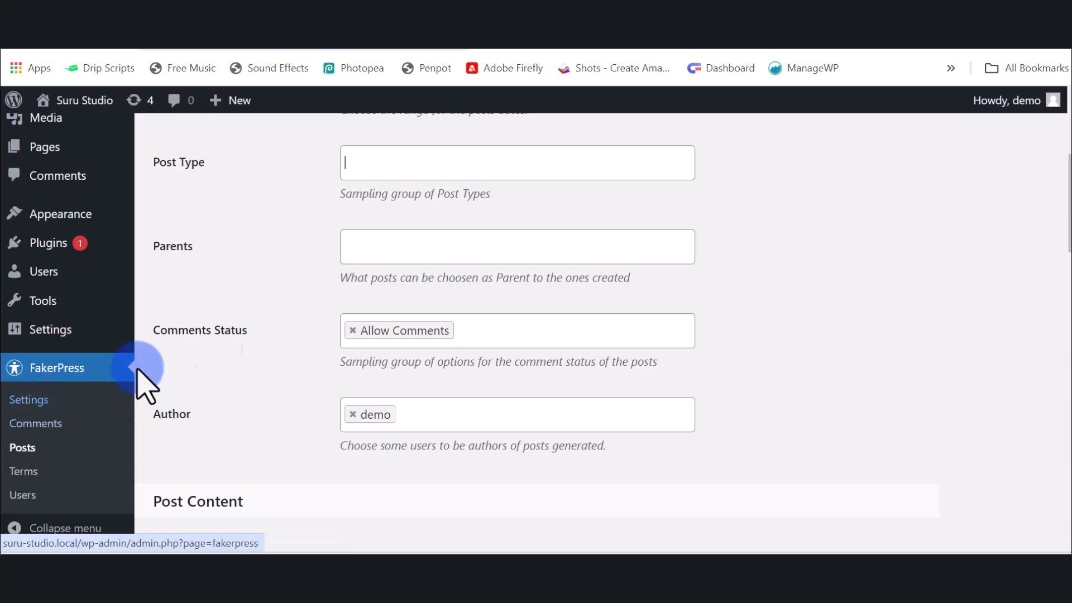
{"action": "scroll", "coordinate": [634, 318], "scroll_direction": "up", "scroll_amount": 5}
{"action": "left_click", "coordinate": [420, 418]}
{"action": "scroll", "coordinate": [421, 419], "scroll_direction": "down", "scroll_amount": 2}
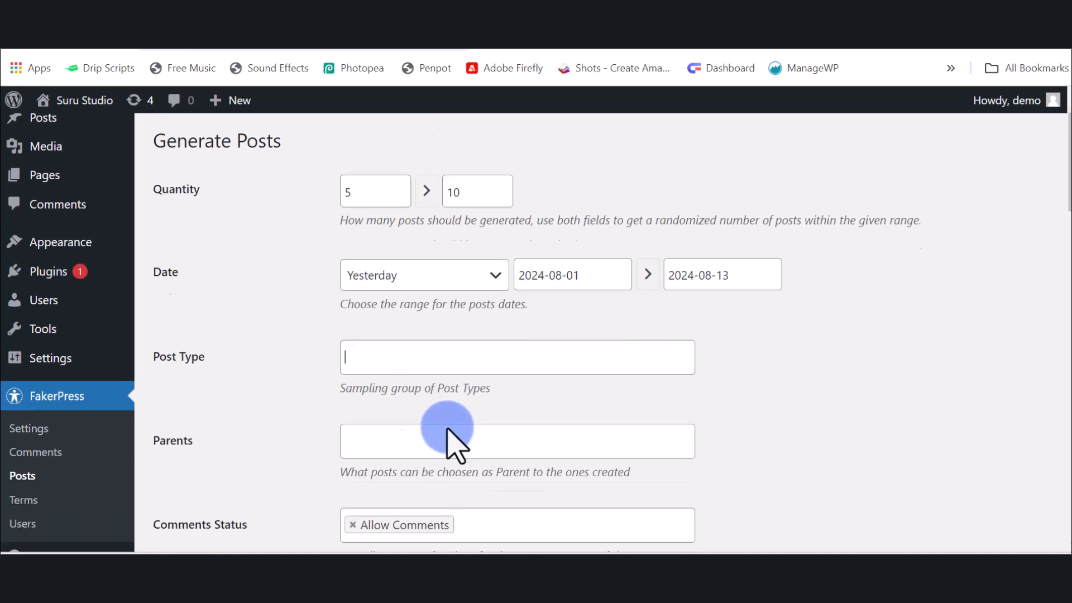
{"action": "left_click", "coordinate": [405, 335]}
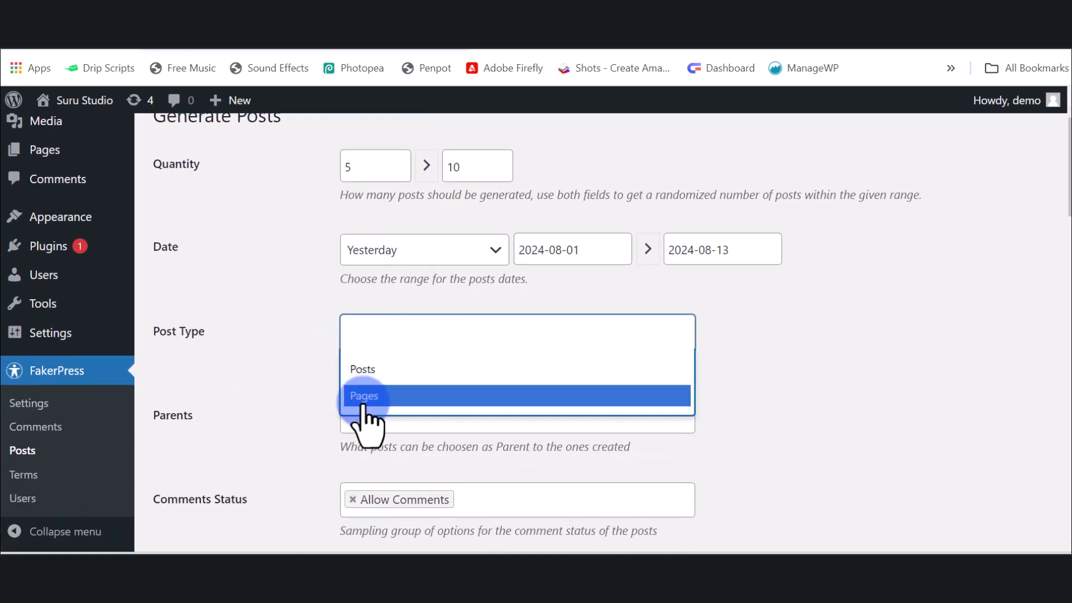
{"action": "left_click", "coordinate": [363, 397]}
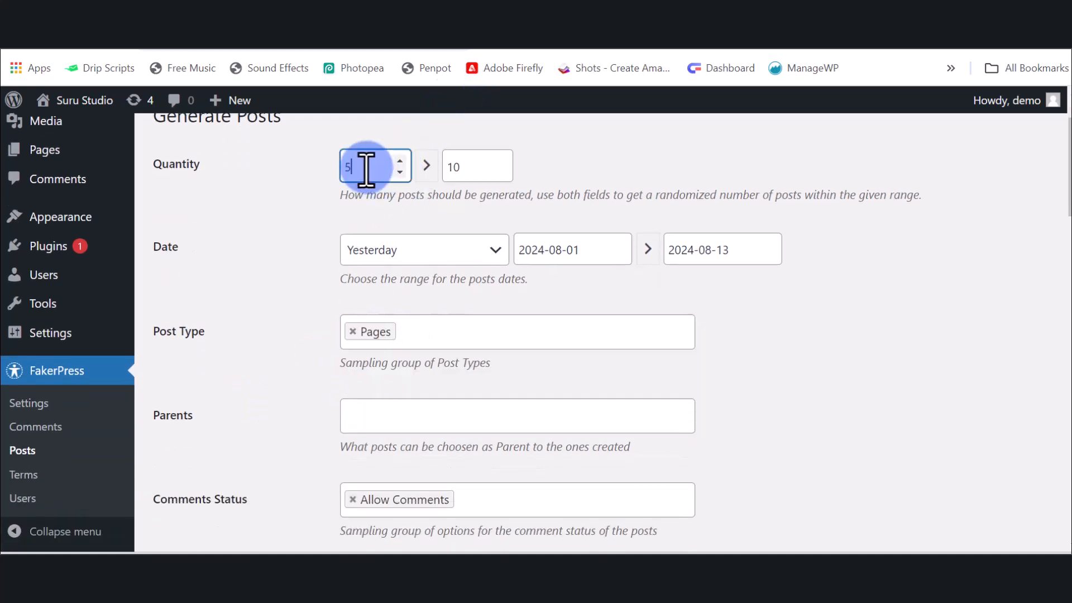
Set the quantity to generate to a range of 3 to 5
{"action": "left_click_drag", "start_coordinate": [366, 168], "coordinate": [337, 168]}
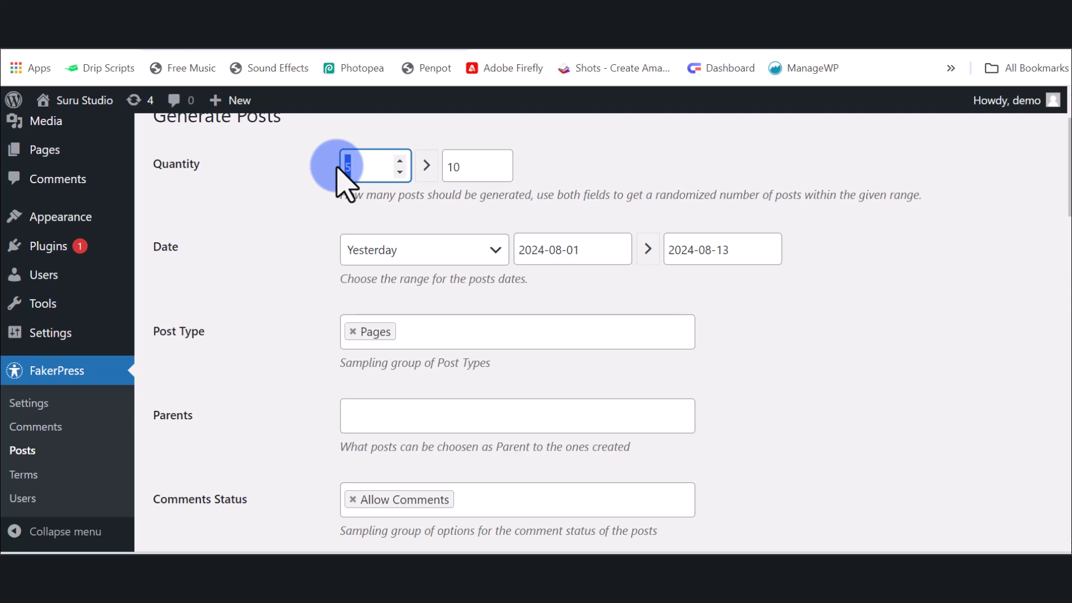
{"action": "type", "text": "3"}
{"action": "left_click_drag", "start_coordinate": [461, 164], "coordinate": [441, 166]}
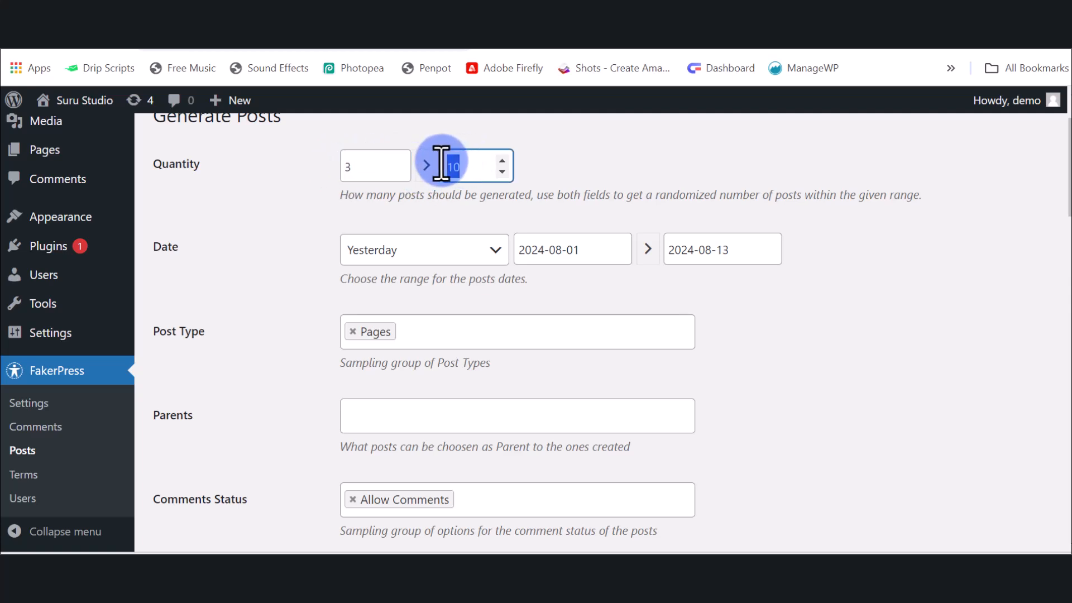
{"action": "type", "text": "5"}
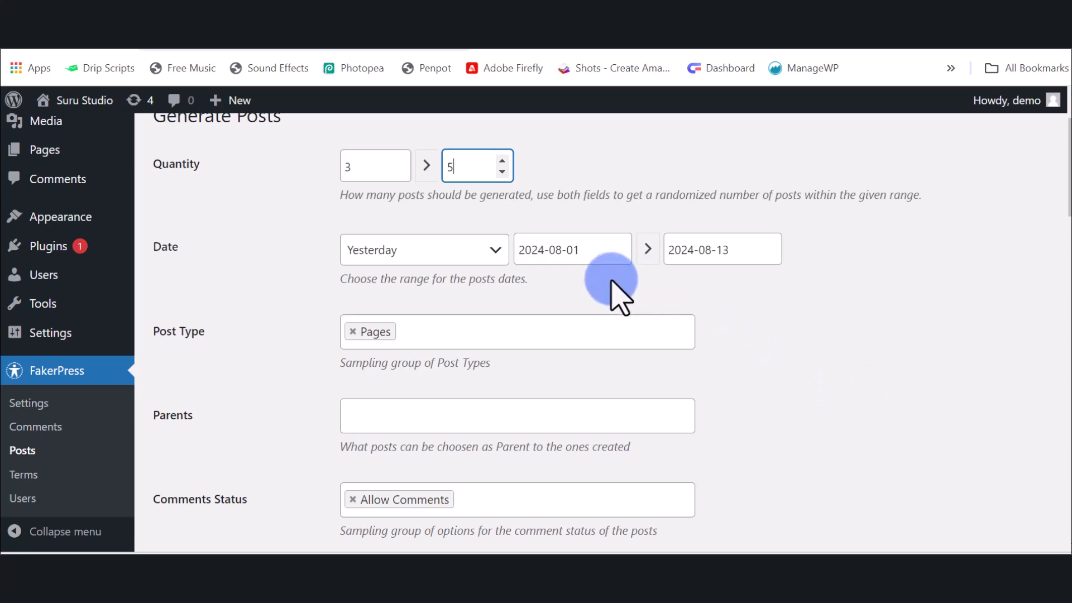
Remove Allow Comments from the comments status so that the field is empty
{"action": "scroll", "coordinate": [788, 376], "scroll_direction": "down", "scroll_amount": 6}
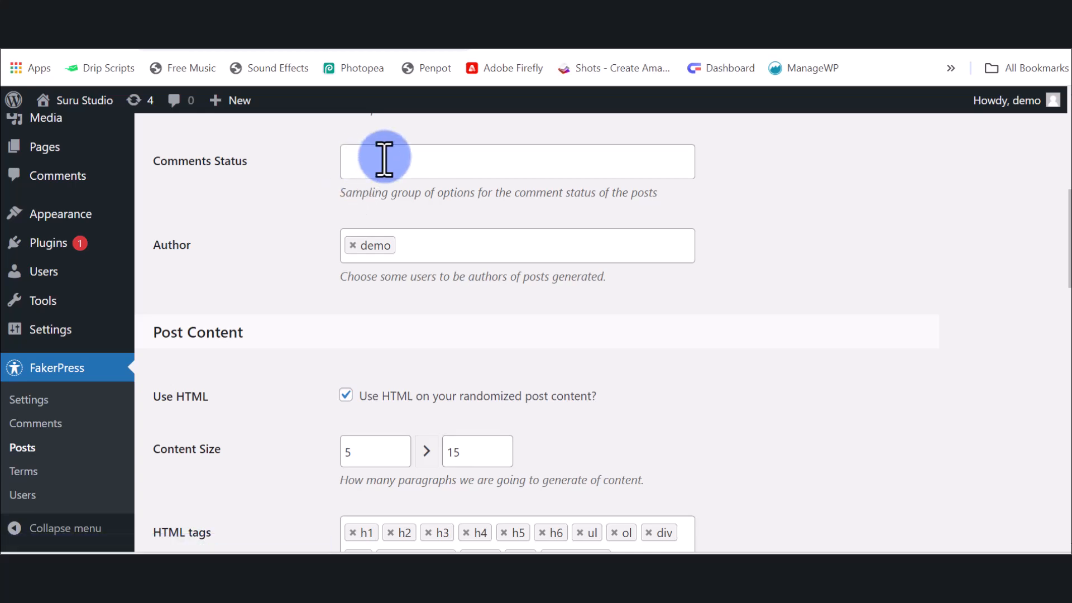
{"action": "left_click", "coordinate": [383, 162]}
{"action": "scroll", "coordinate": [299, 334], "scroll_direction": "down", "scroll_amount": 5}
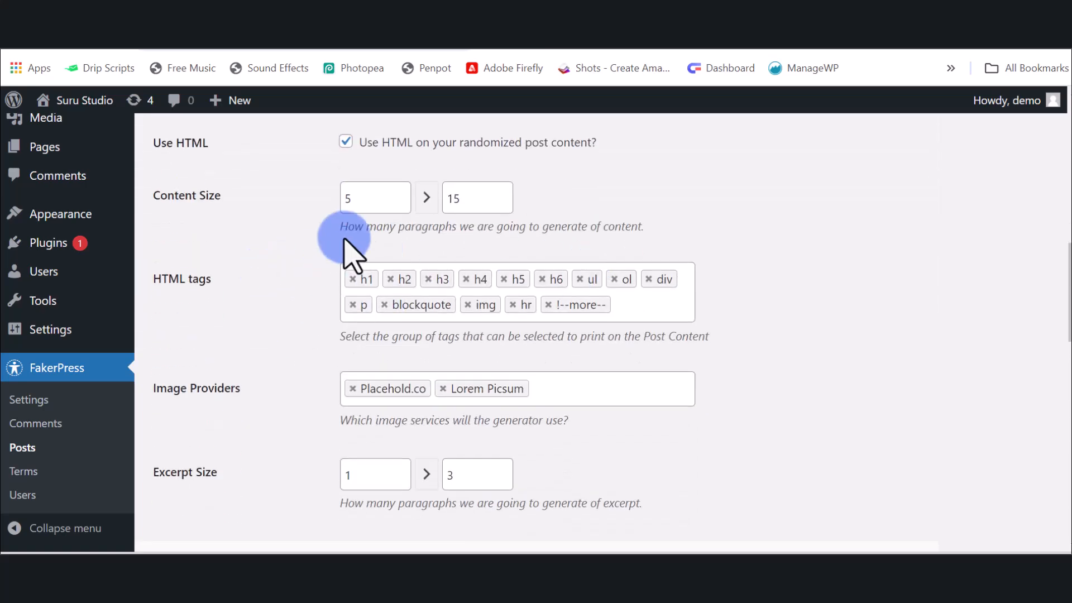
Clear the taxonomies of the first taxonomy field rule and generate the dummy pages
{"action": "scroll", "coordinate": [761, 337], "scroll_direction": "down", "scroll_amount": 9}
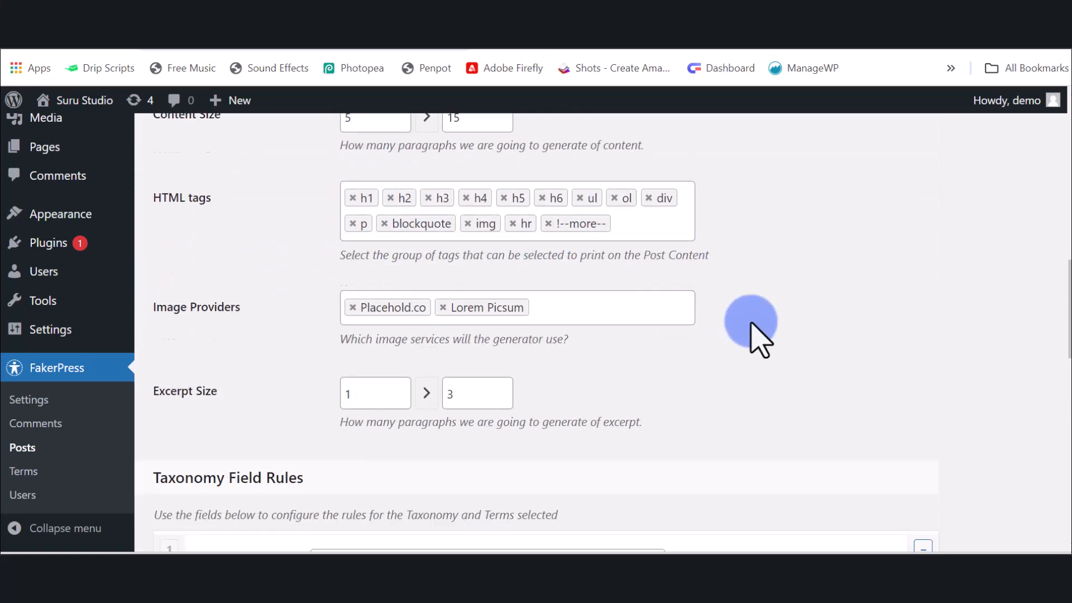
{"action": "scroll", "coordinate": [732, 324], "scroll_direction": "up", "scroll_amount": 2}
{"action": "scroll", "coordinate": [722, 308], "scroll_direction": "up", "scroll_amount": 2}
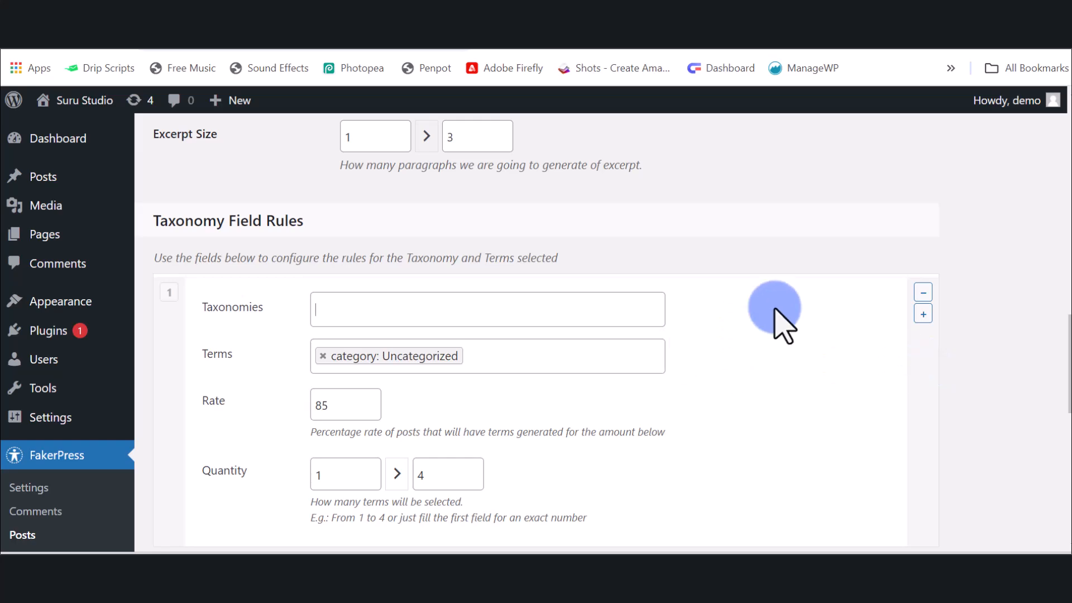
{"action": "scroll", "coordinate": [782, 380], "scroll_direction": "down", "scroll_amount": 1}
{"action": "scroll", "coordinate": [781, 385], "scroll_direction": "down", "scroll_amount": 10}
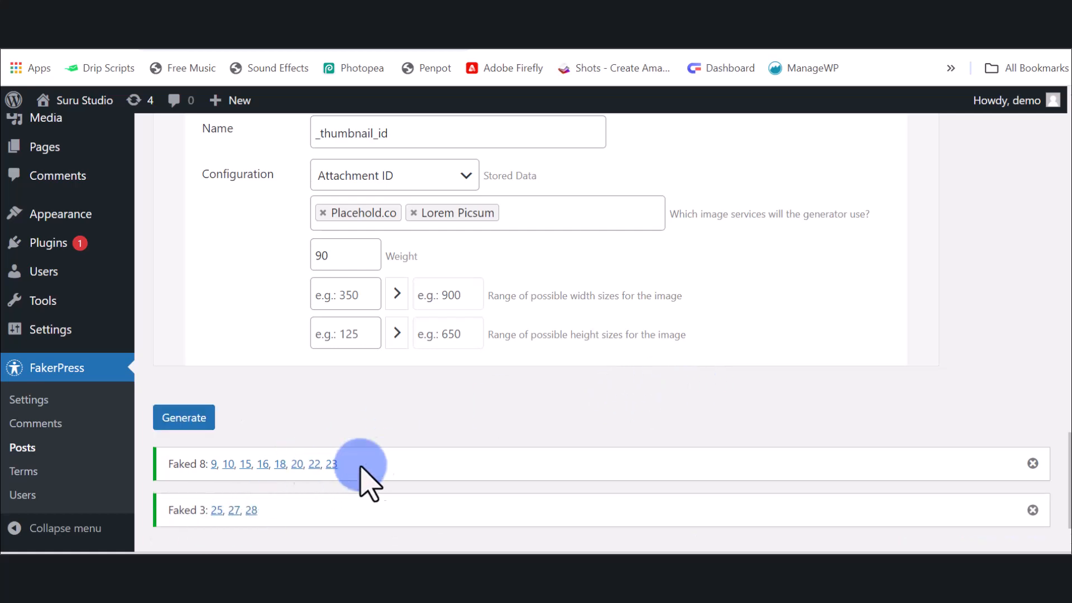
{"action": "scroll", "coordinate": [346, 474], "scroll_direction": "down", "scroll_amount": 1}
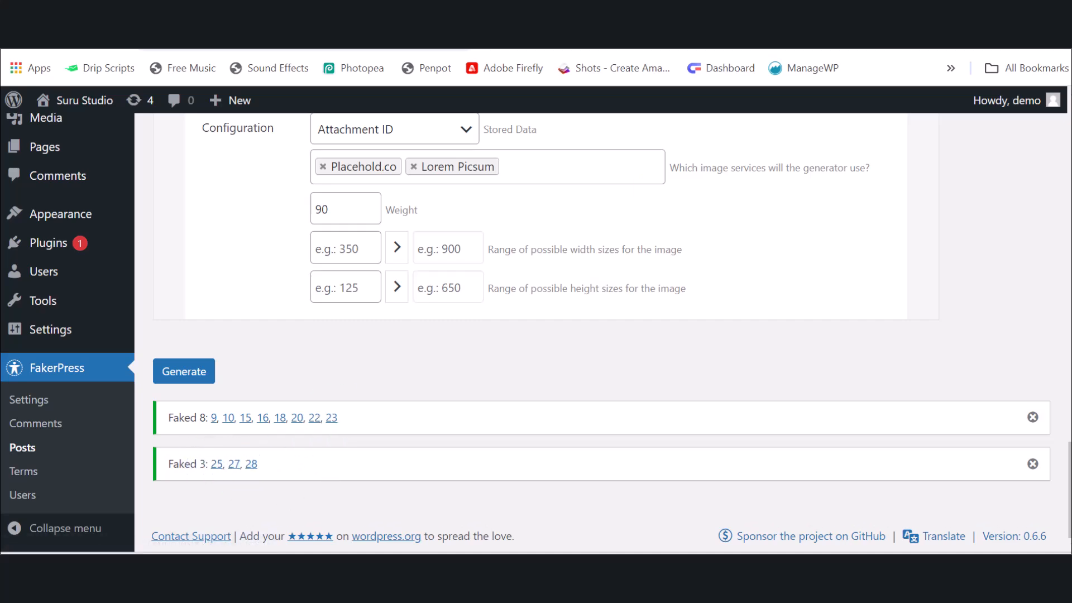
{"action": "left_click", "coordinate": [838, 11]}
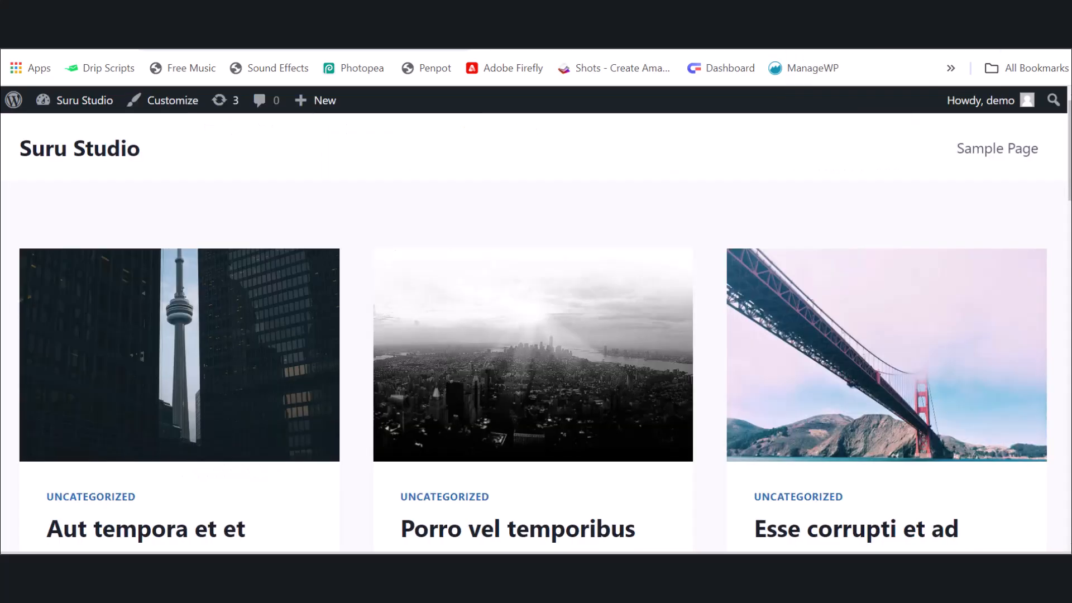
{"action": "left_click", "coordinate": [809, 8]}
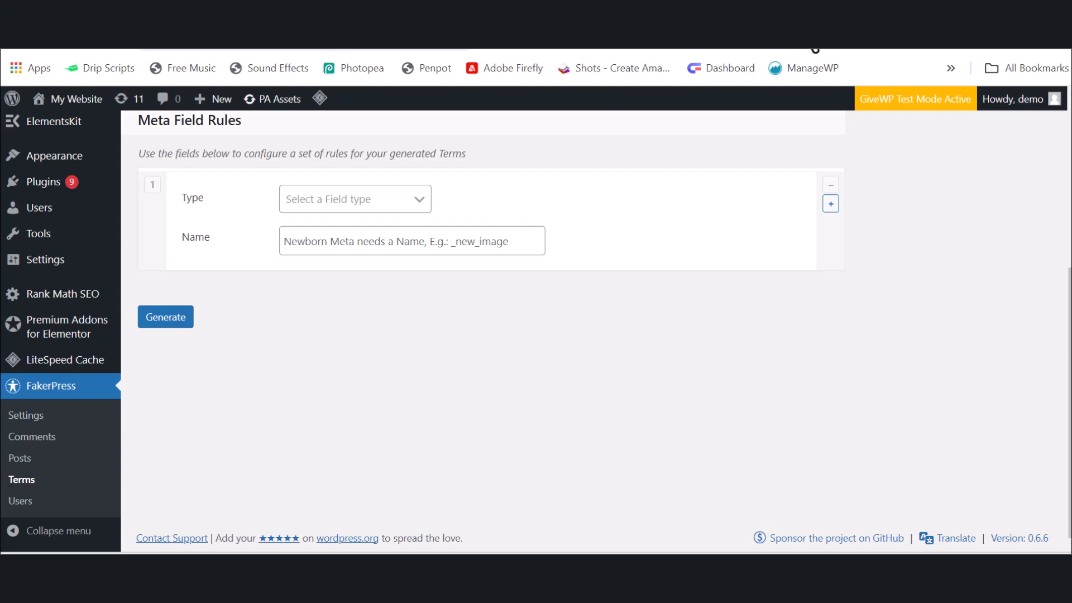
{"action": "scroll", "coordinate": [23, 257], "scroll_direction": "up", "scroll_amount": 5}
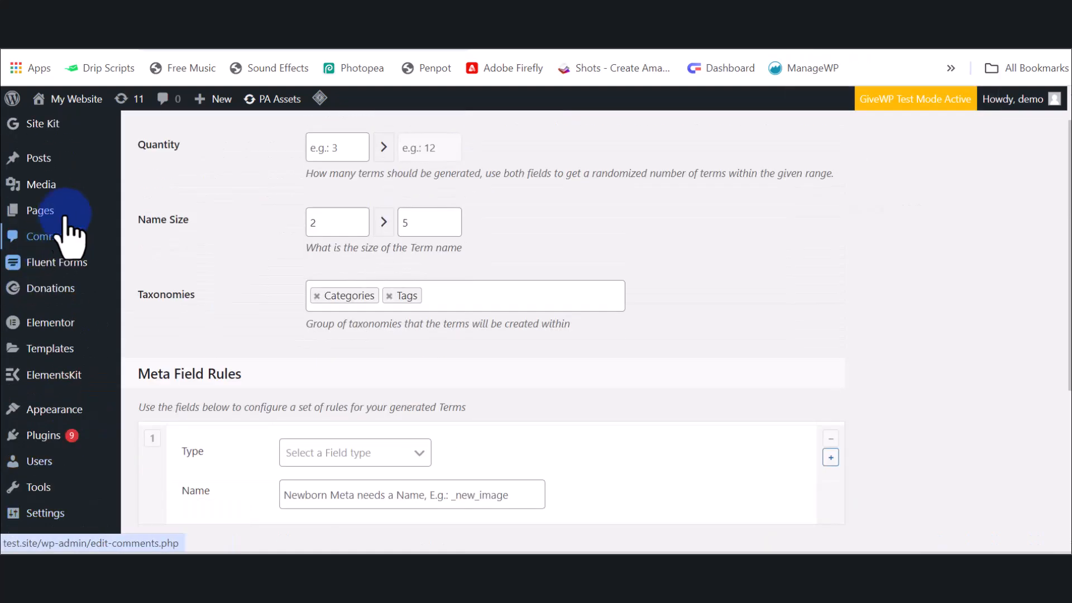
{"action": "mouse_move", "coordinate": [56, 223]}
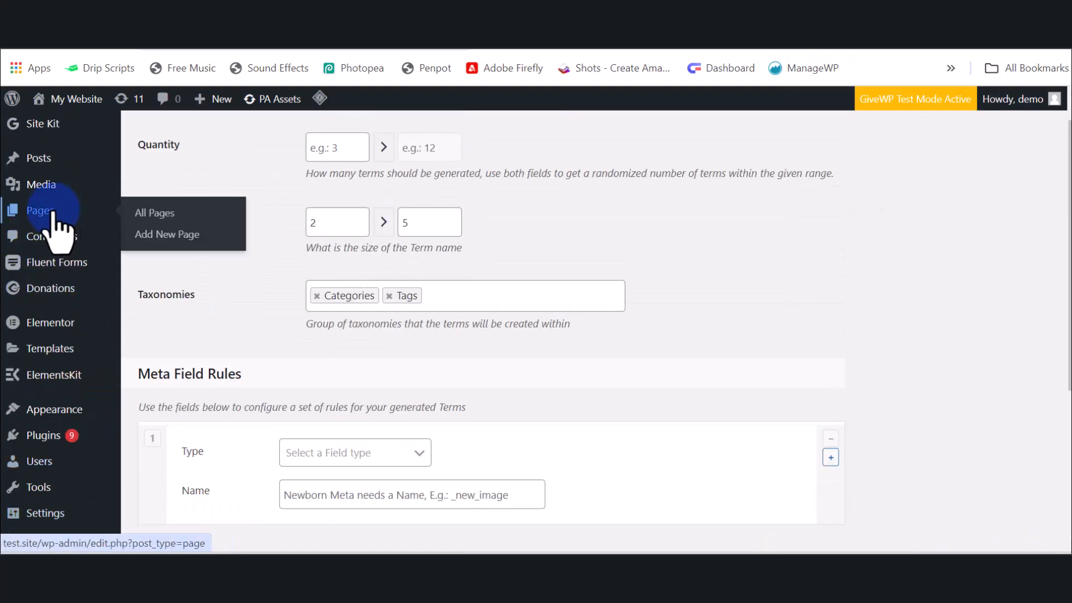
{"action": "right_click", "coordinate": [168, 215]}
{"action": "left_click", "coordinate": [254, 231]}
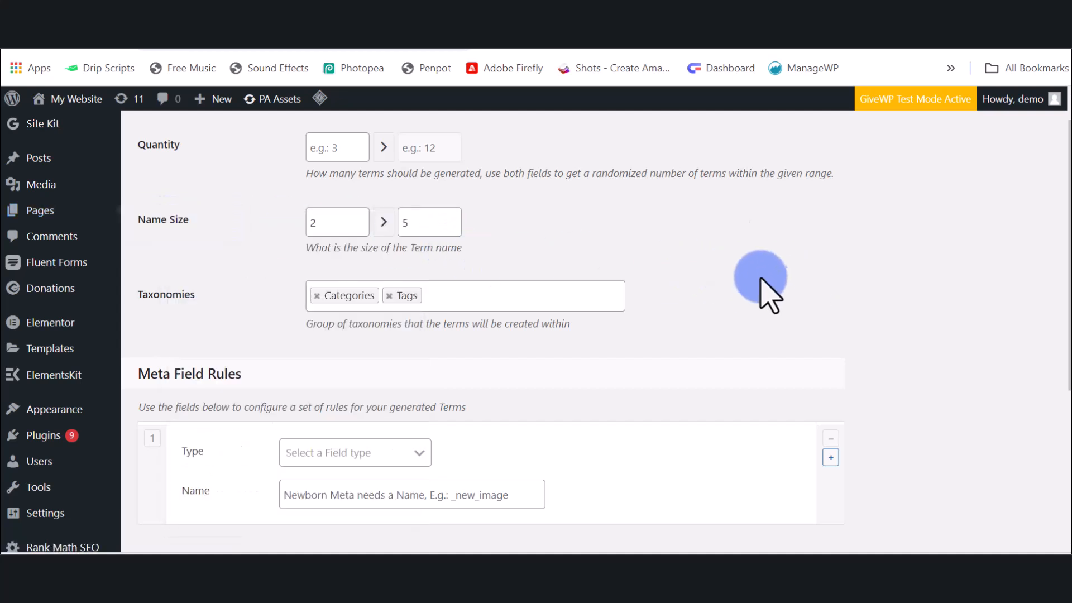
{"action": "mouse_move", "coordinate": [163, 209]}
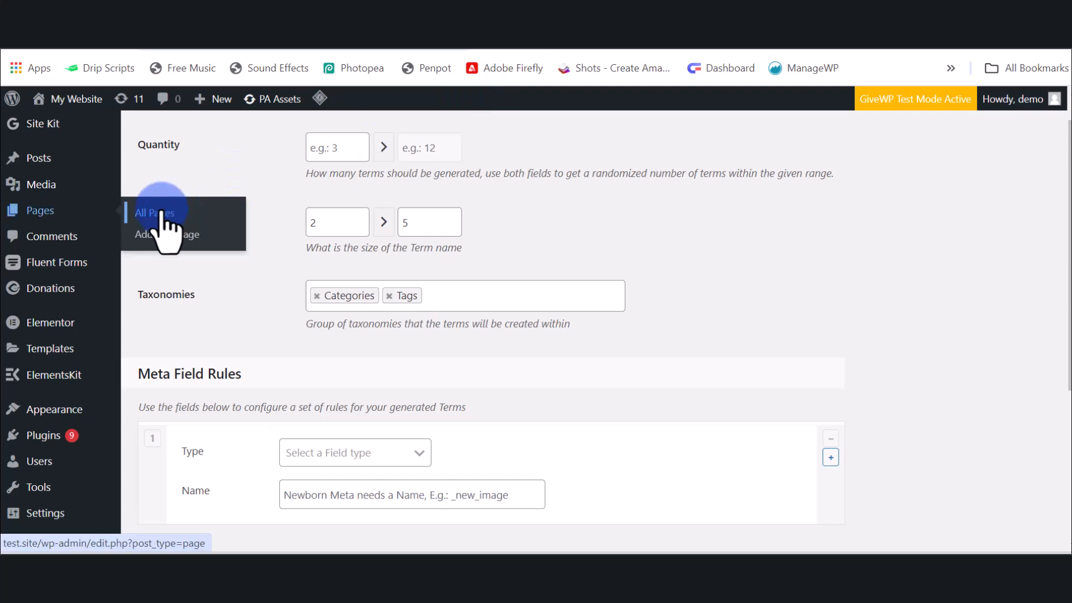
{"action": "left_click", "coordinate": [832, 7]}
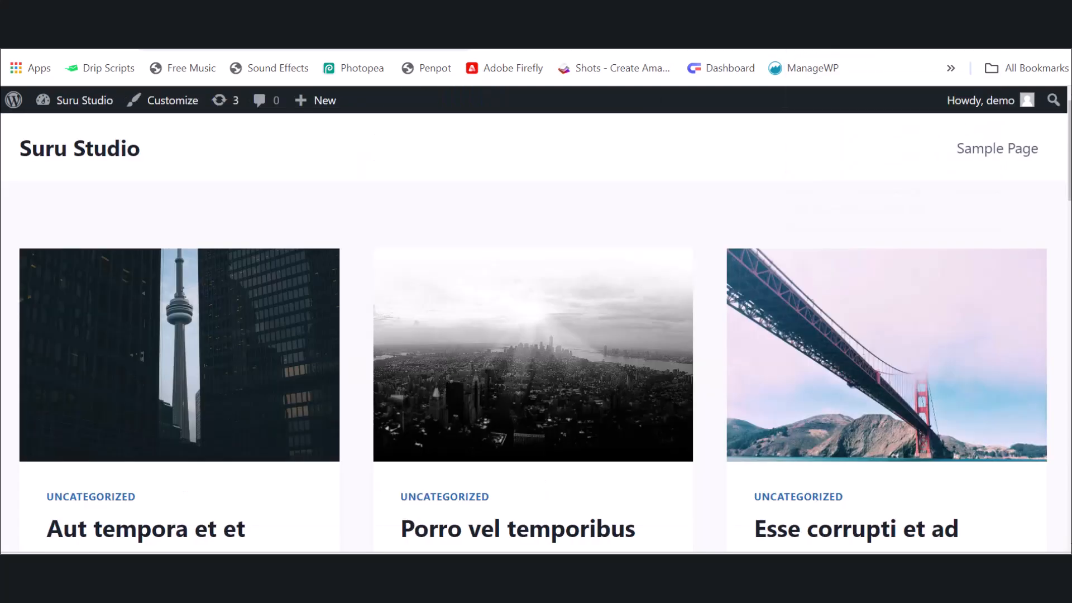
Open the Suru Studio site's list of all pages in a new tab and look through the generated pages' titles, authors and dates
{"action": "left_click", "coordinate": [854, 7]}
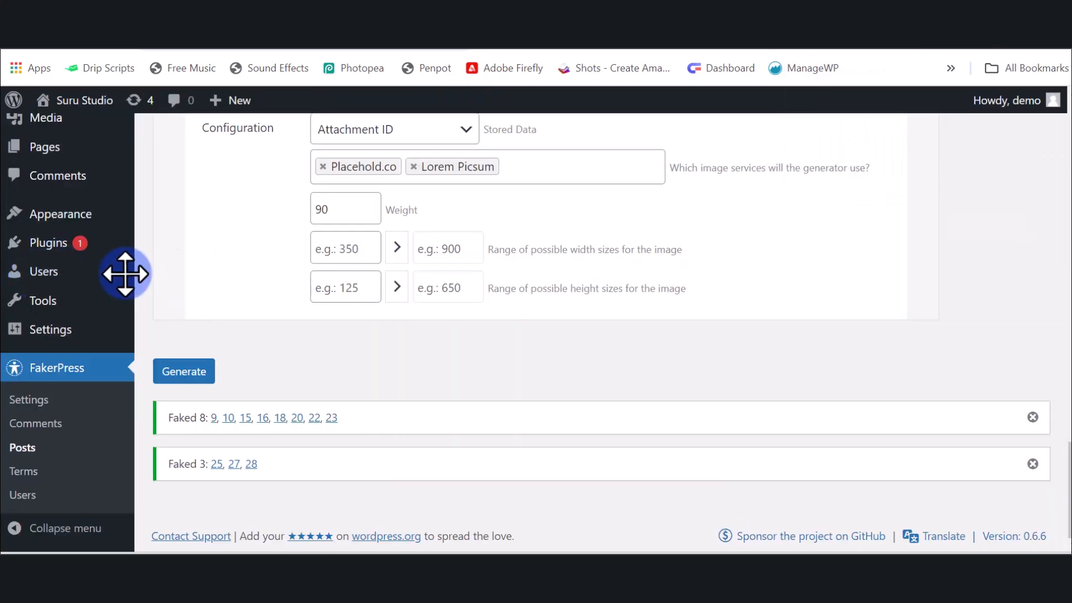
{"action": "scroll", "coordinate": [85, 270], "scroll_direction": "up", "scroll_amount": 6}
{"action": "mouse_move", "coordinate": [51, 230]}
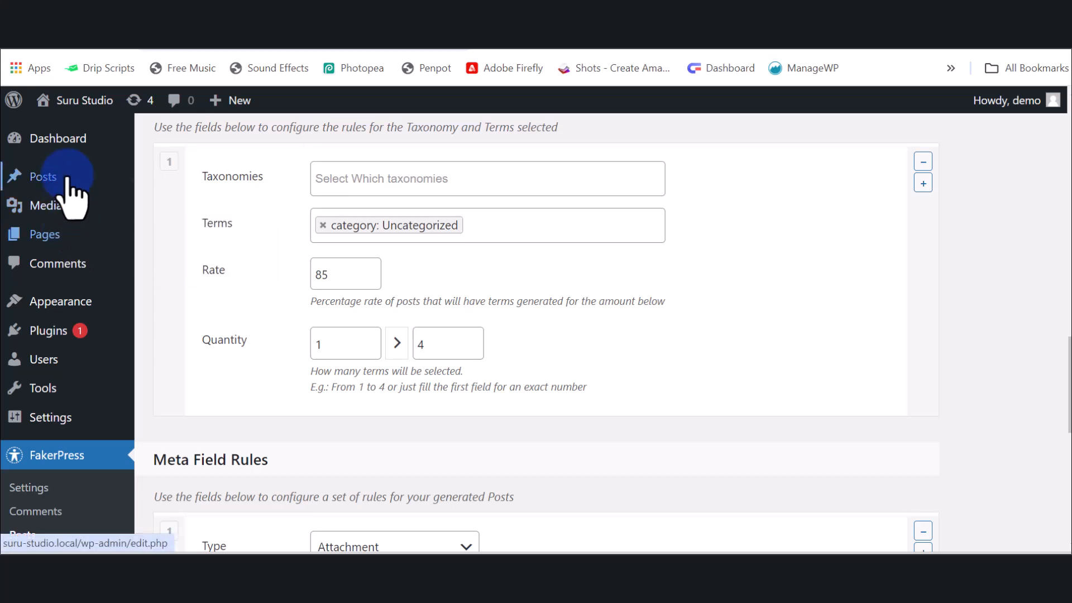
{"action": "mouse_move", "coordinate": [92, 237]}
{"action": "right_click", "coordinate": [169, 239]}
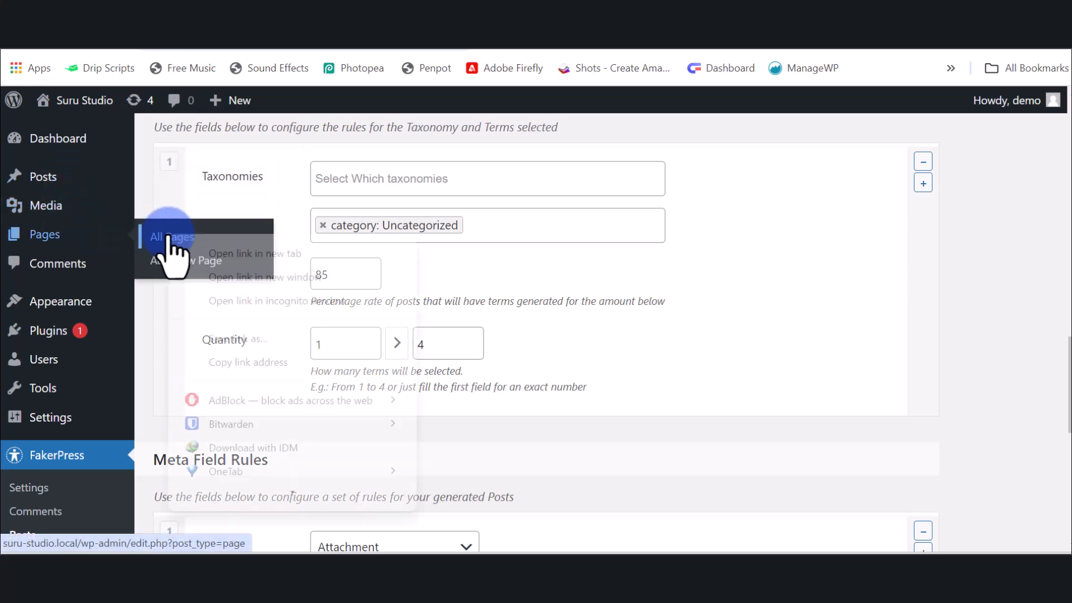
{"action": "left_click", "coordinate": [229, 254]}
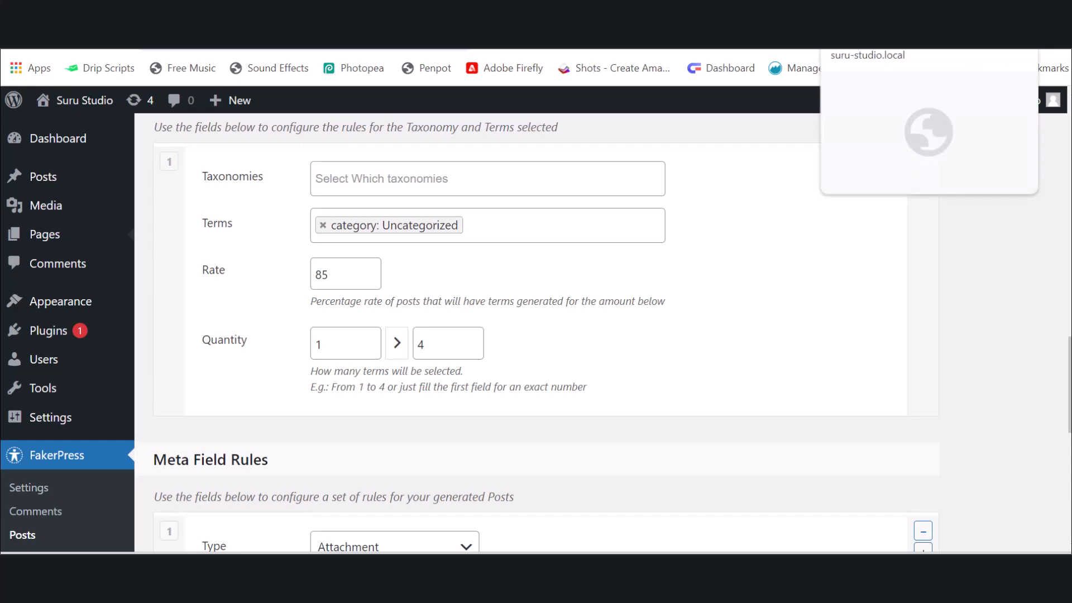
{"action": "left_click", "coordinate": [882, 22]}
{"action": "scroll", "coordinate": [528, 342], "scroll_direction": "down", "scroll_amount": 3}
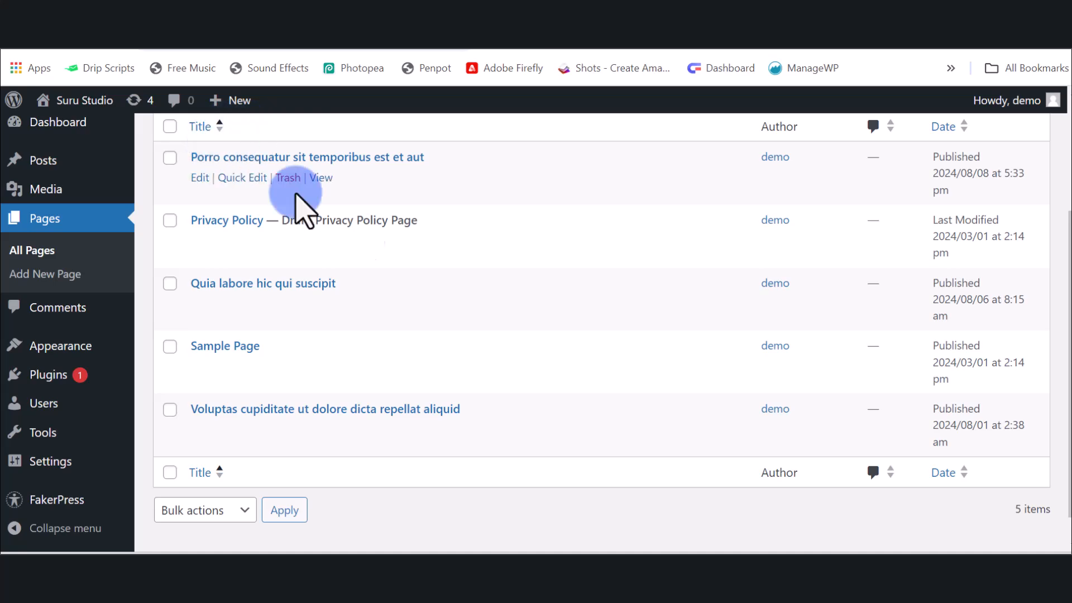
{"action": "scroll", "coordinate": [355, 319], "scroll_direction": "up", "scroll_amount": 3}
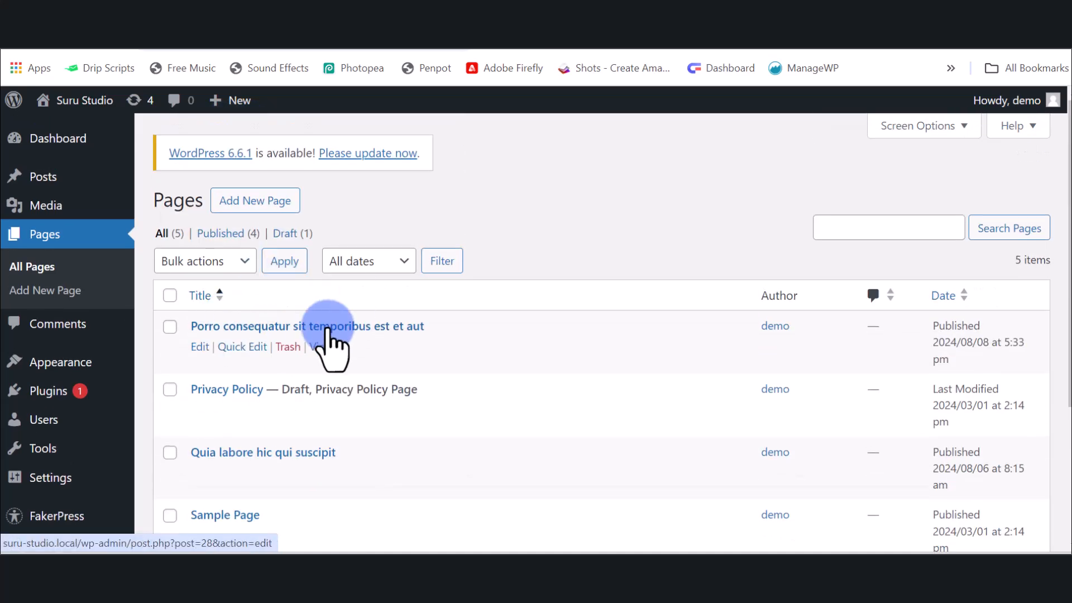
Compare the generated entries in the pages list with the quantity, date range and post type set in the FakerPress post generator
{"action": "scroll", "coordinate": [335, 335], "scroll_direction": "down", "scroll_amount": 3}
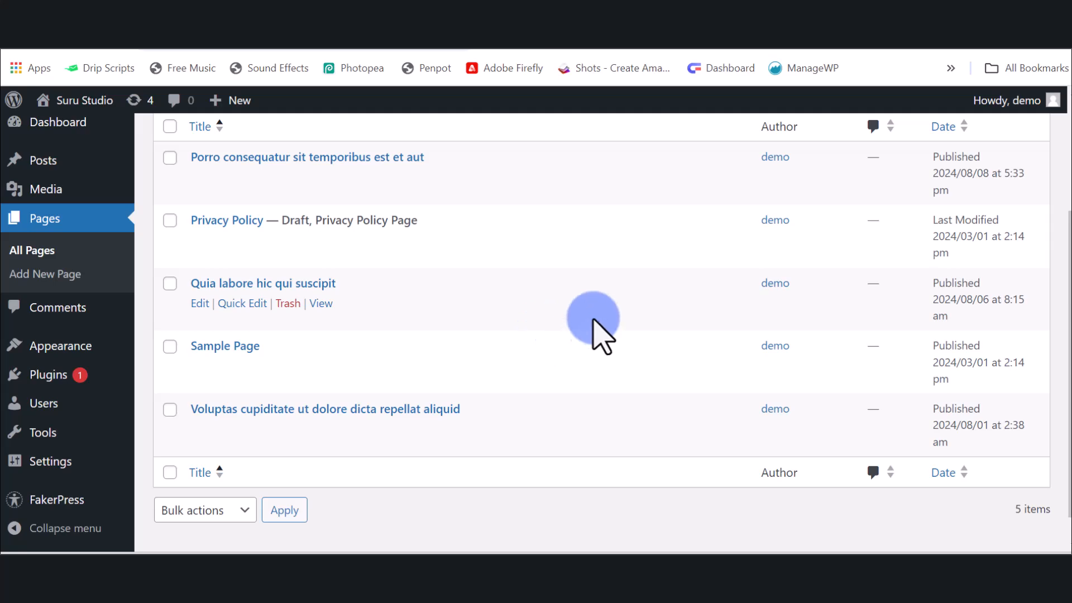
{"action": "left_click", "coordinate": [802, 17]}
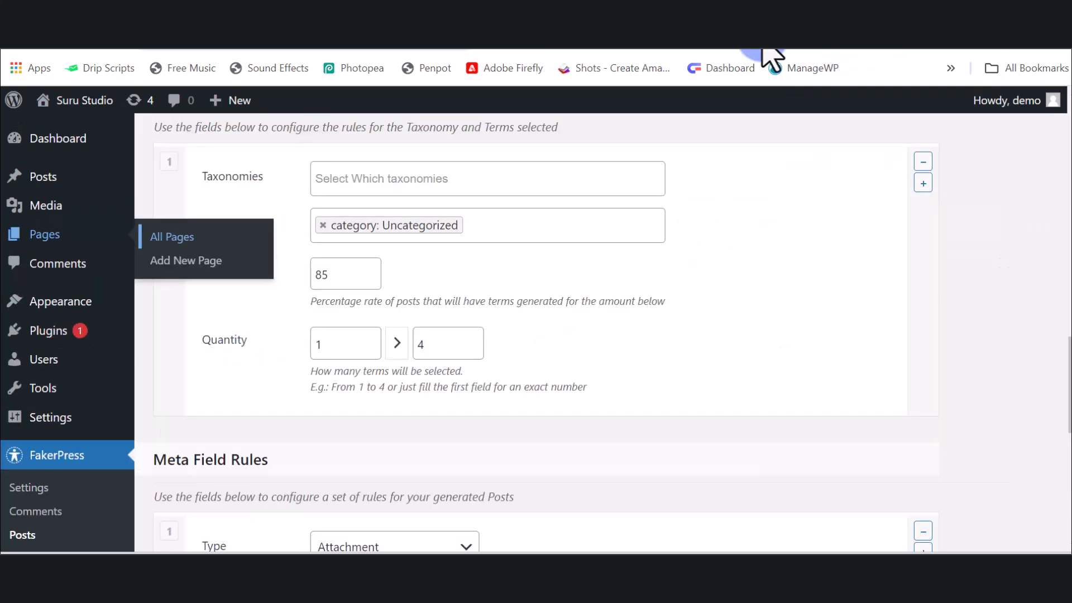
{"action": "scroll", "coordinate": [704, 217], "scroll_direction": "up", "scroll_amount": 10}
{"action": "scroll", "coordinate": [705, 219], "scroll_direction": "up", "scroll_amount": 5}
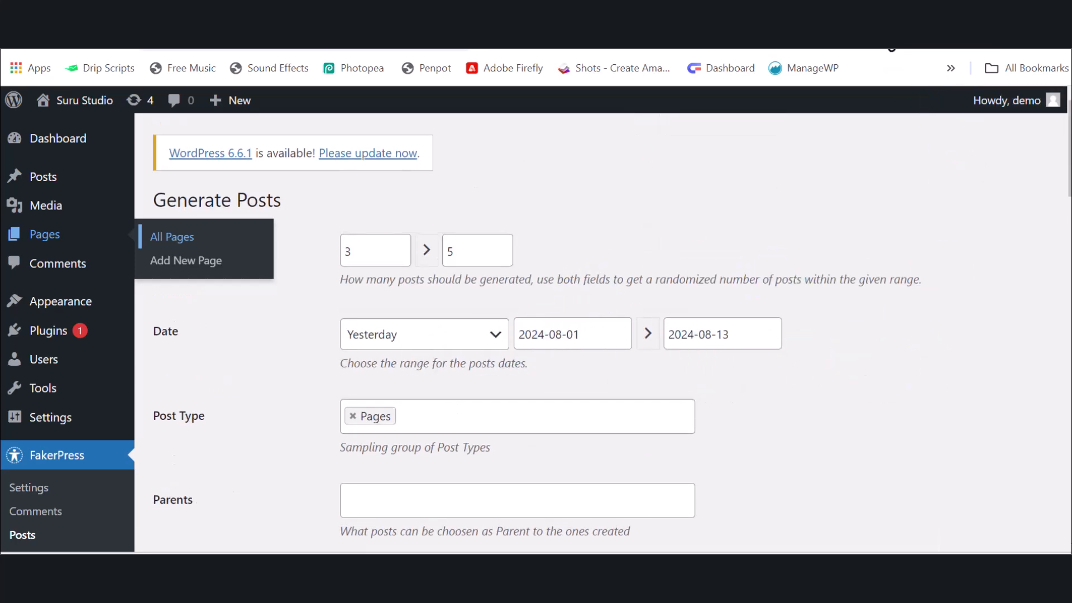
{"action": "left_click", "coordinate": [860, 18]}
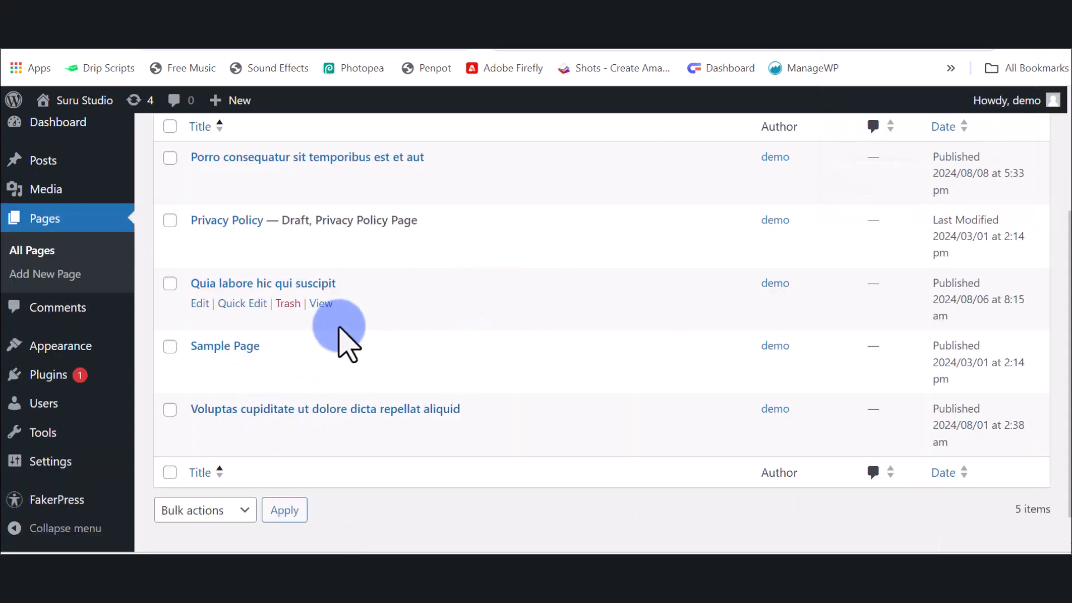
View the generated page "Porro consequatur sit temporibus est et aut" on the site and look through its content
{"action": "scroll", "coordinate": [338, 326], "scroll_direction": "up", "scroll_amount": 3}
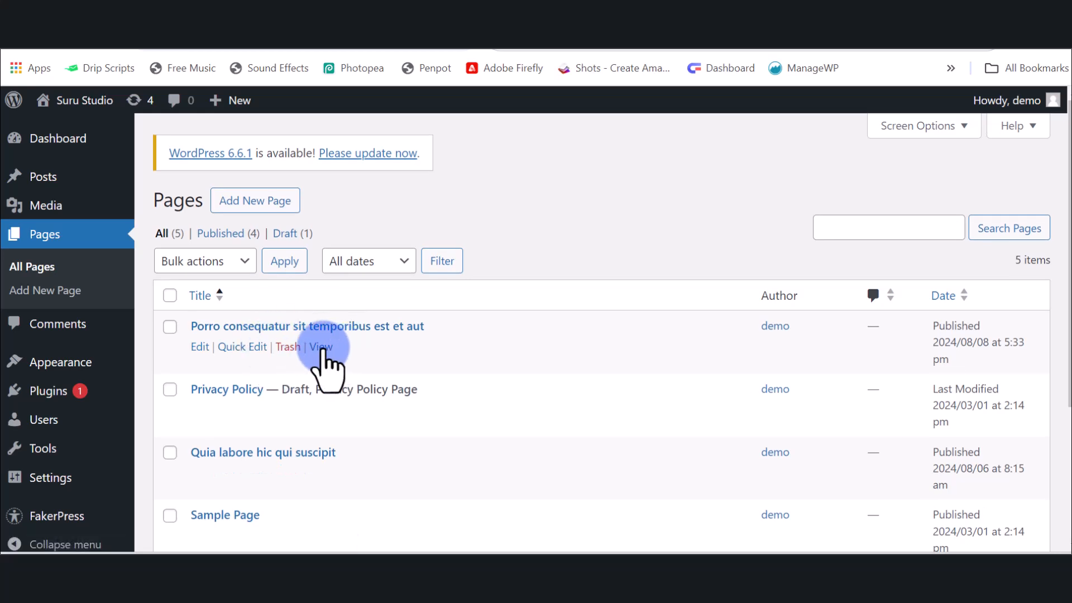
{"action": "left_click", "coordinate": [321, 347]}
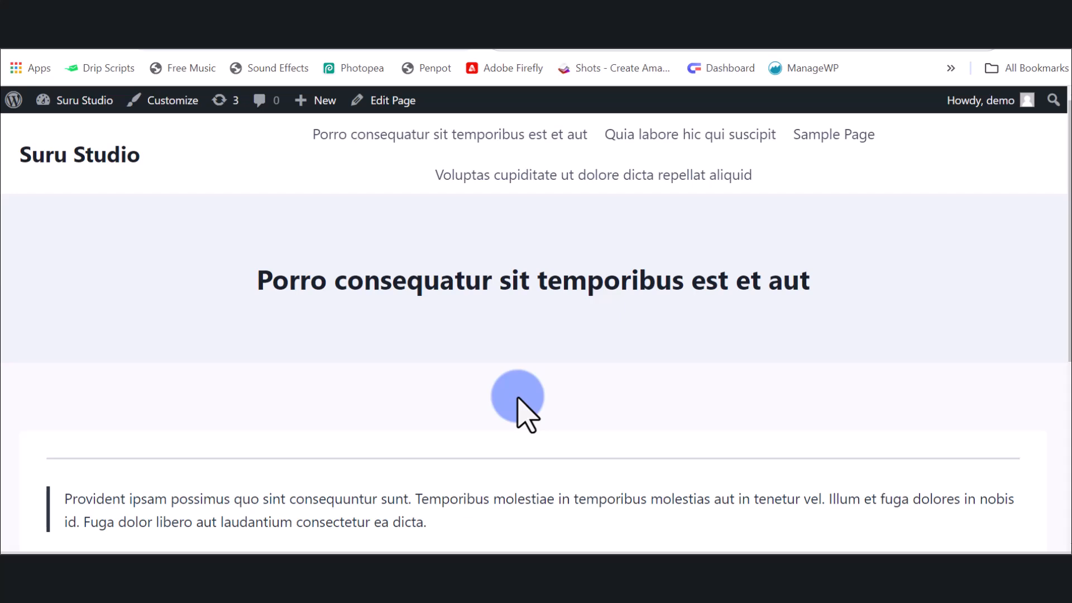
{"action": "scroll", "coordinate": [518, 398], "scroll_direction": "down", "scroll_amount": 5}
{"action": "scroll", "coordinate": [518, 398], "scroll_direction": "up", "scroll_amount": 5}
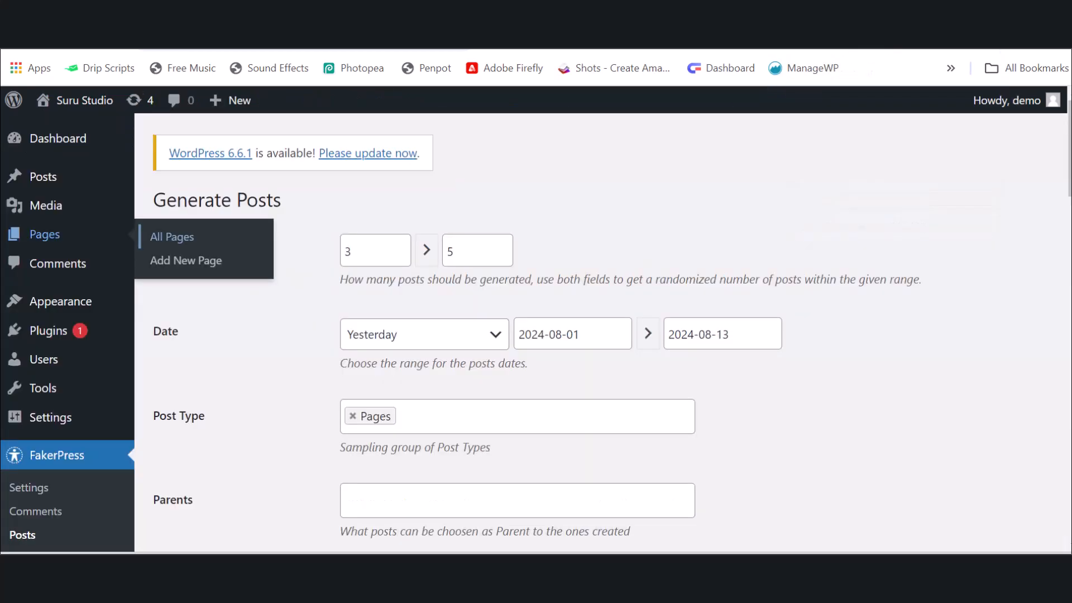
Return to the WordPress admin's posts list and open the list of all pages from there
{"action": "left_click", "coordinate": [871, 14]}
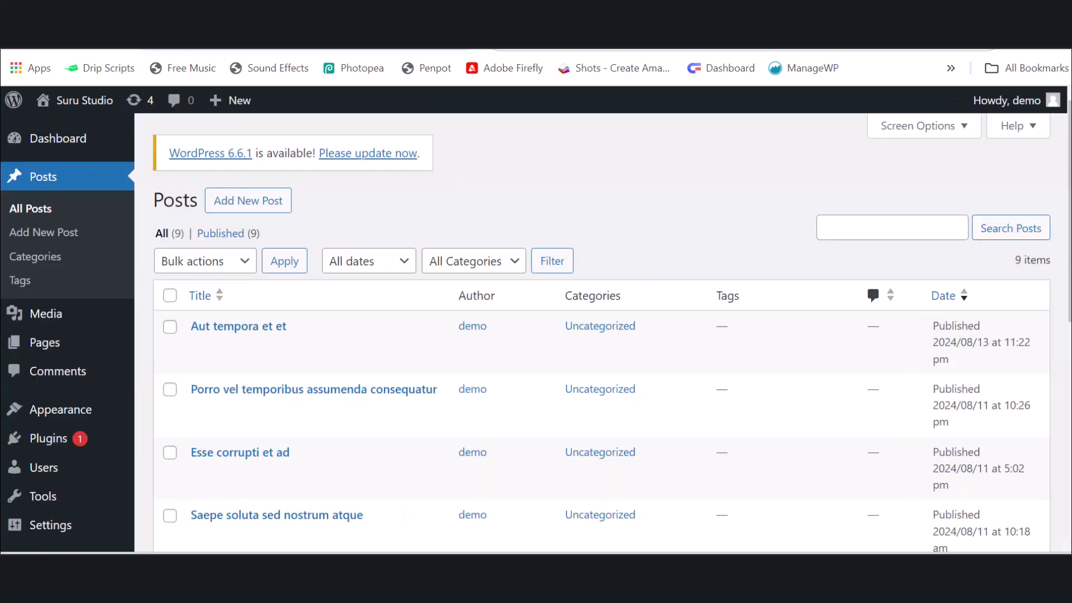
{"action": "mouse_move", "coordinate": [112, 343]}
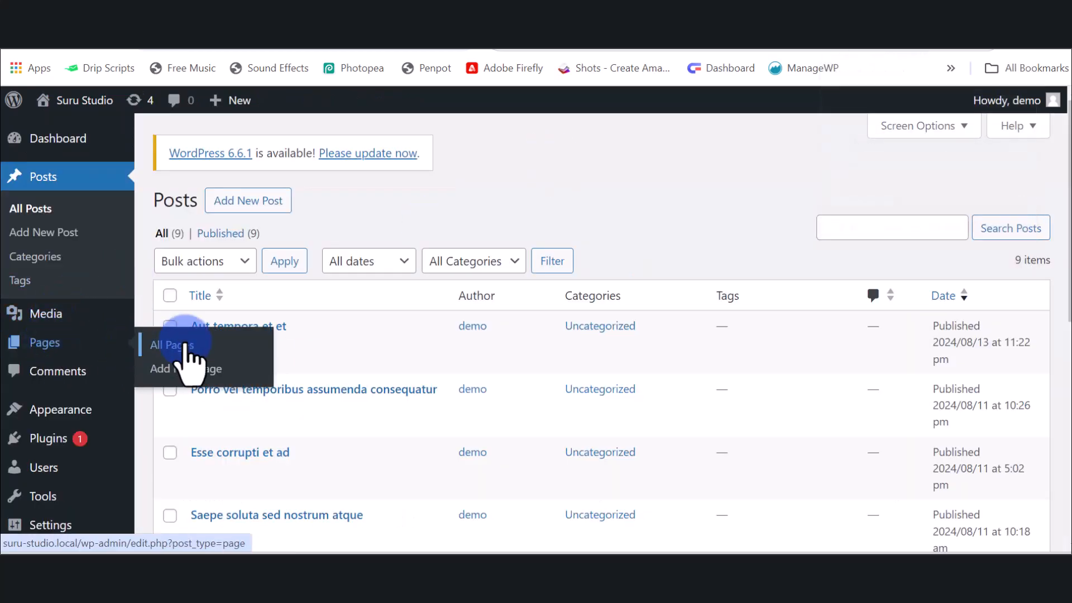
{"action": "left_click", "coordinate": [183, 345]}
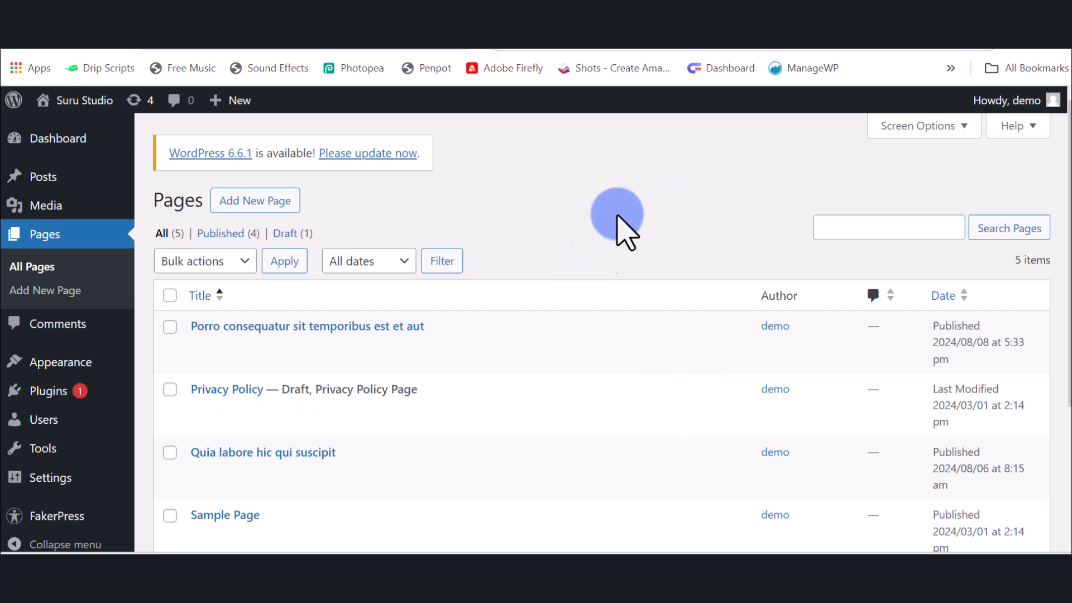
Open the FakerPress comment generator and add comment to the comment types alongside default
{"action": "left_click", "coordinate": [804, 13]}
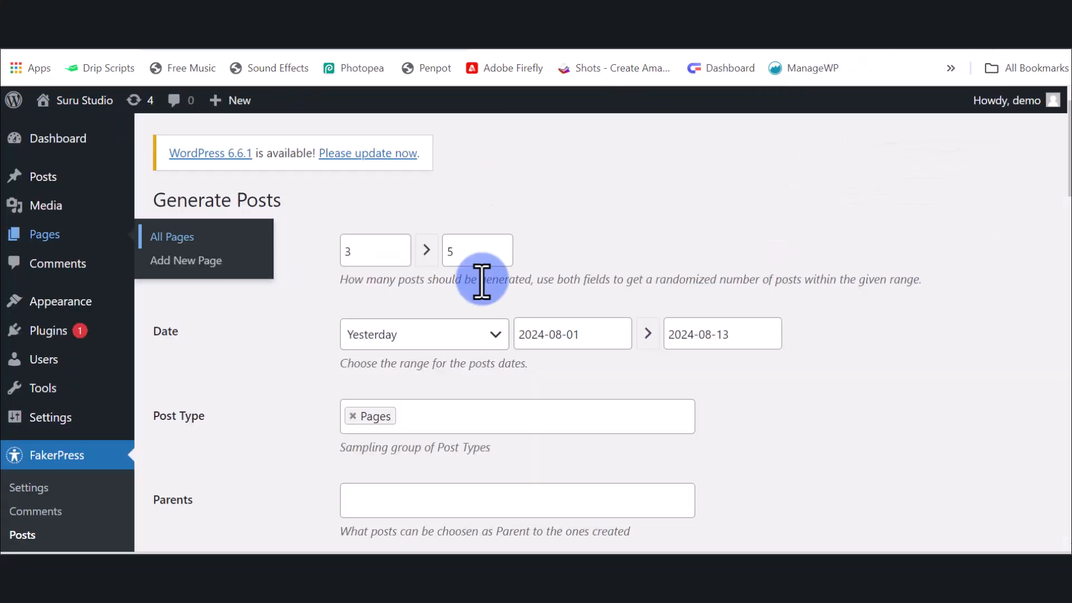
{"action": "scroll", "coordinate": [155, 419], "scroll_direction": "down", "scroll_amount": 6}
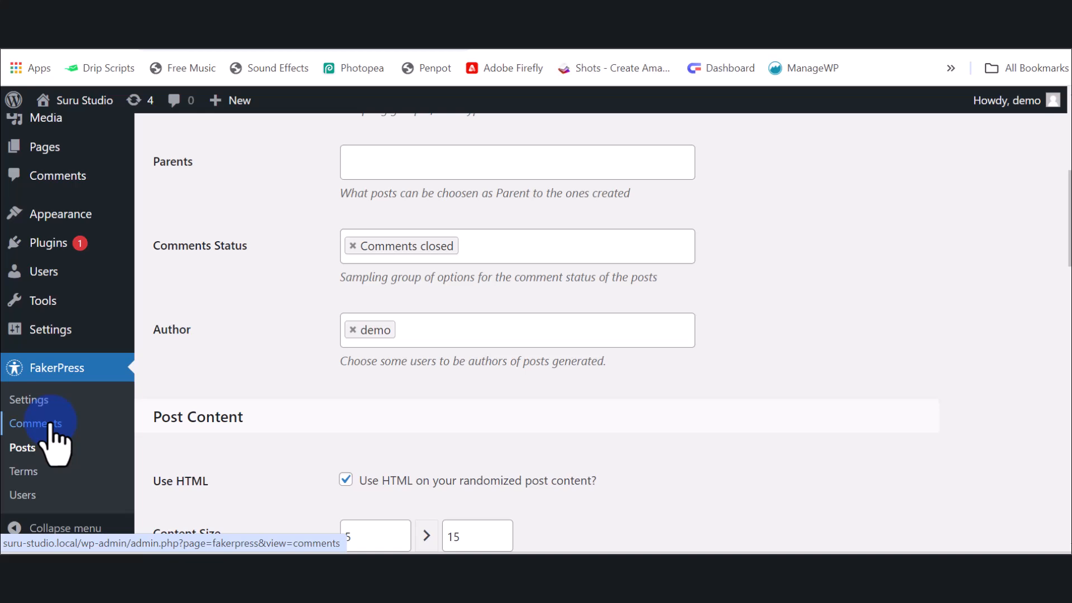
{"action": "left_click", "coordinate": [121, 425]}
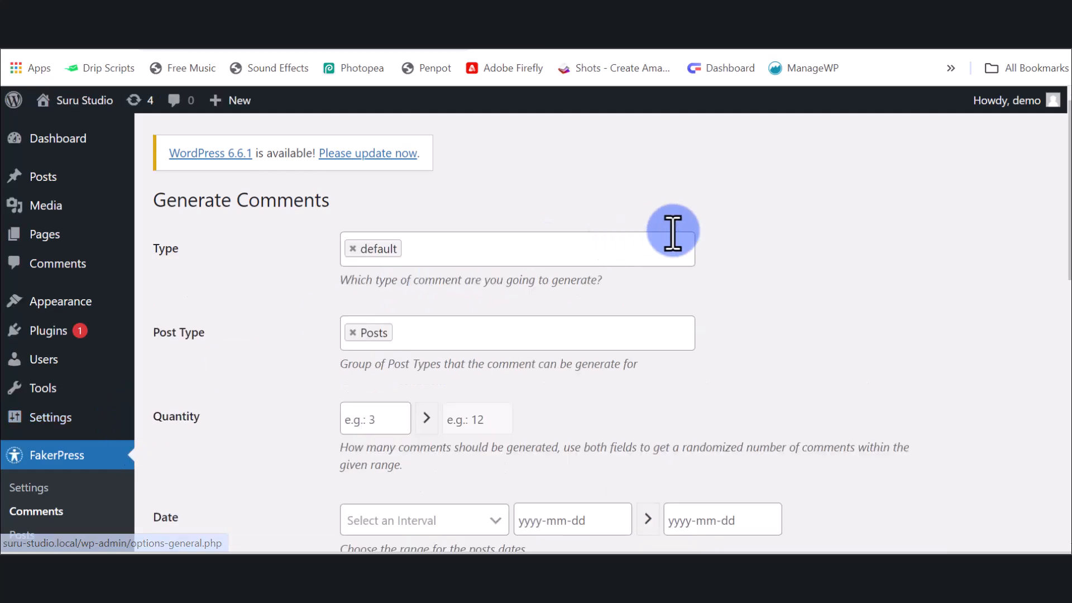
{"action": "left_click", "coordinate": [422, 257]}
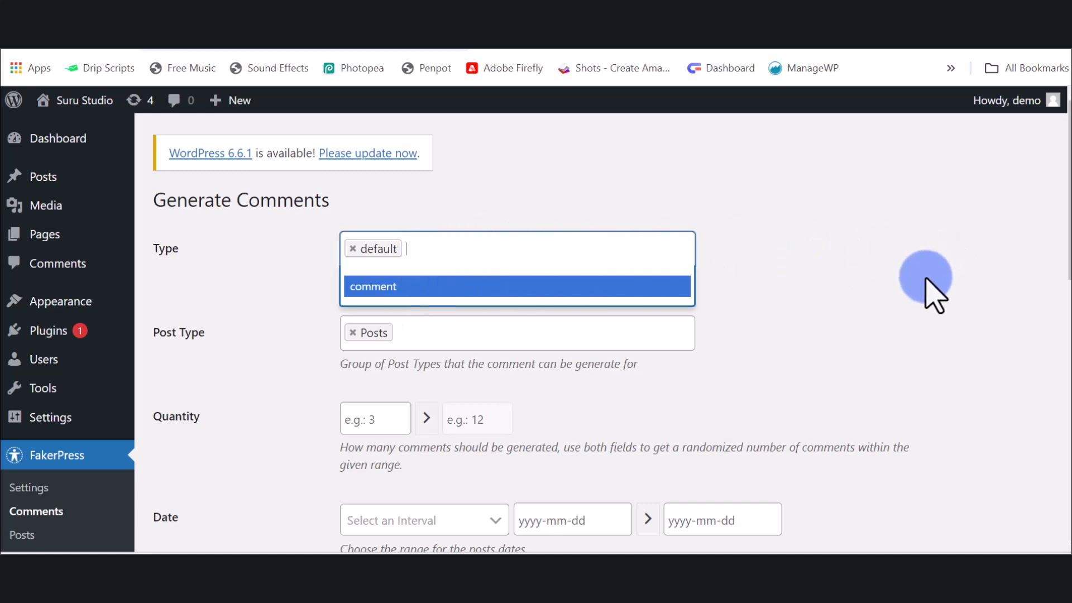
{"action": "left_click", "coordinate": [386, 287]}
Set the quantity of comments to a range of 1 to 12 and the date interval to This month
{"action": "scroll", "coordinate": [793, 311], "scroll_direction": "down", "scroll_amount": 2}
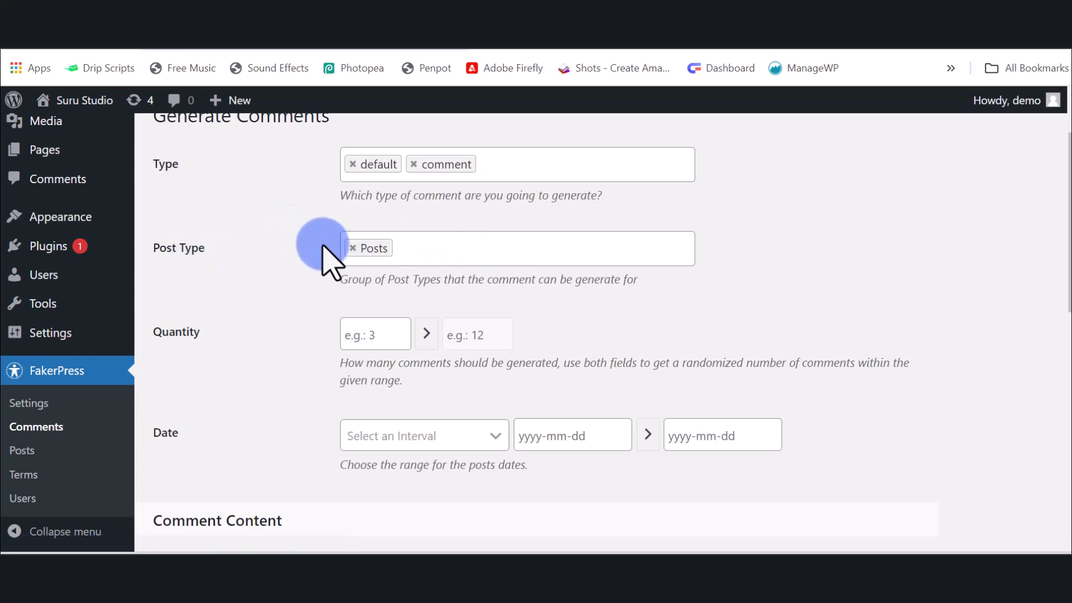
{"action": "scroll", "coordinate": [702, 292], "scroll_direction": "down", "scroll_amount": 1}
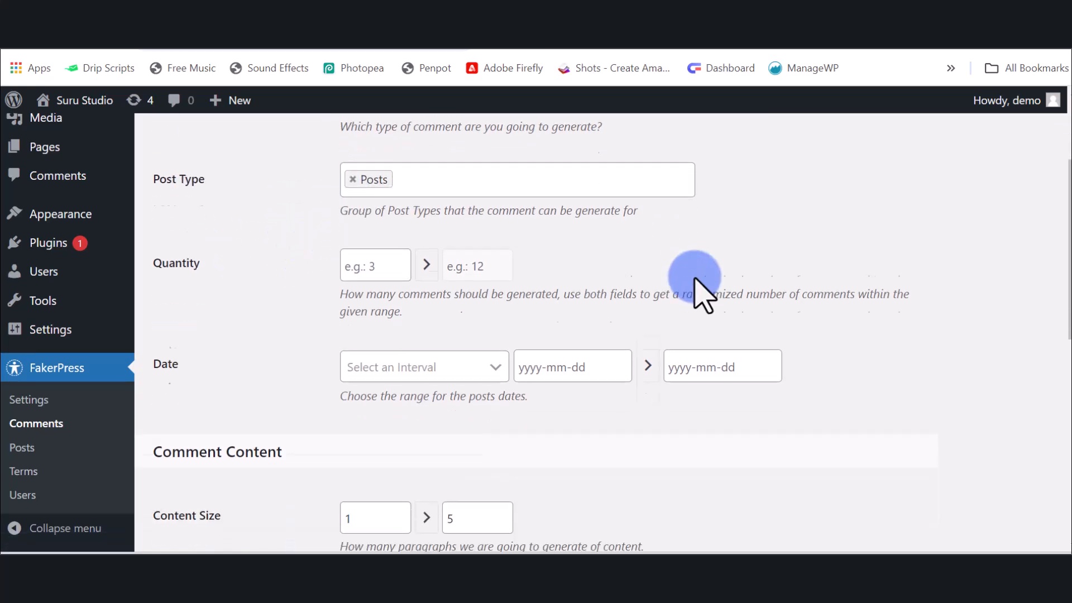
{"action": "scroll", "coordinate": [695, 279], "scroll_direction": "down", "scroll_amount": 1}
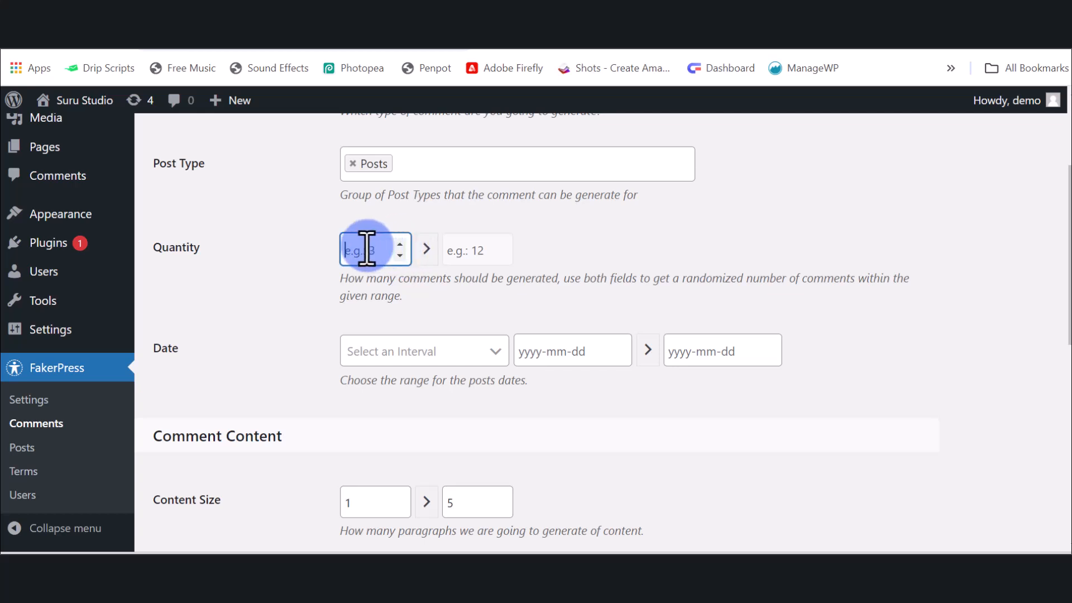
{"action": "type", "text": "5"}
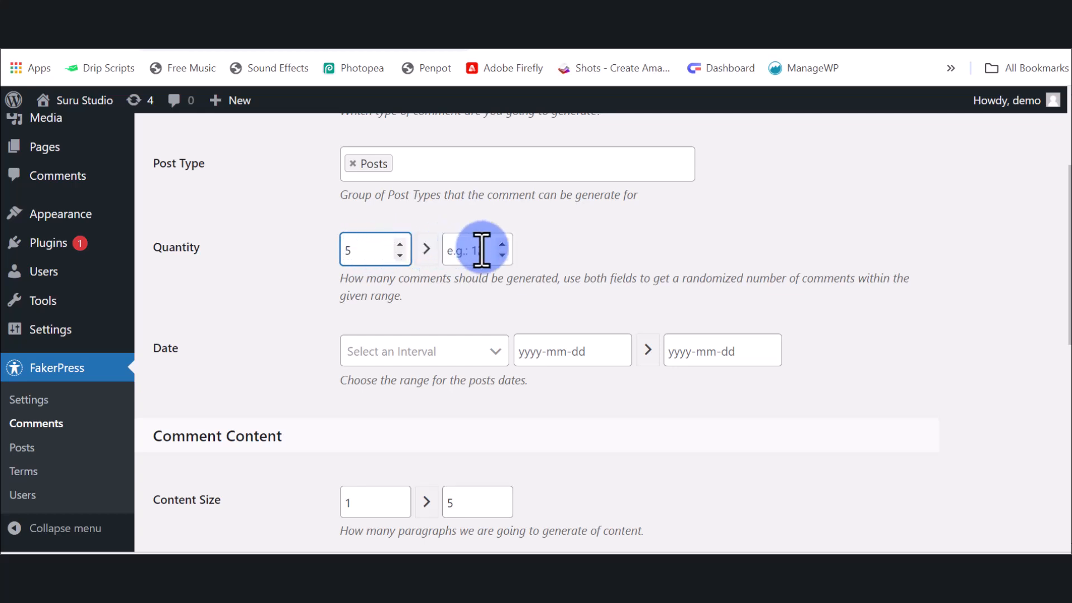
{"action": "type", "text": "12"}
{"action": "left_click", "coordinate": [639, 227]}
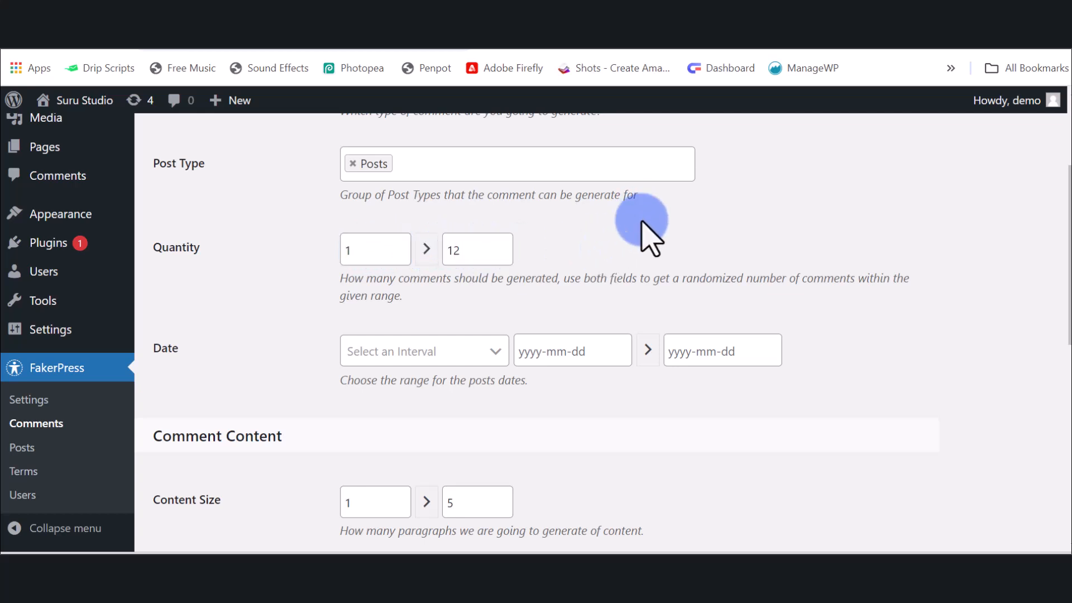
{"action": "left_click", "coordinate": [484, 358]}
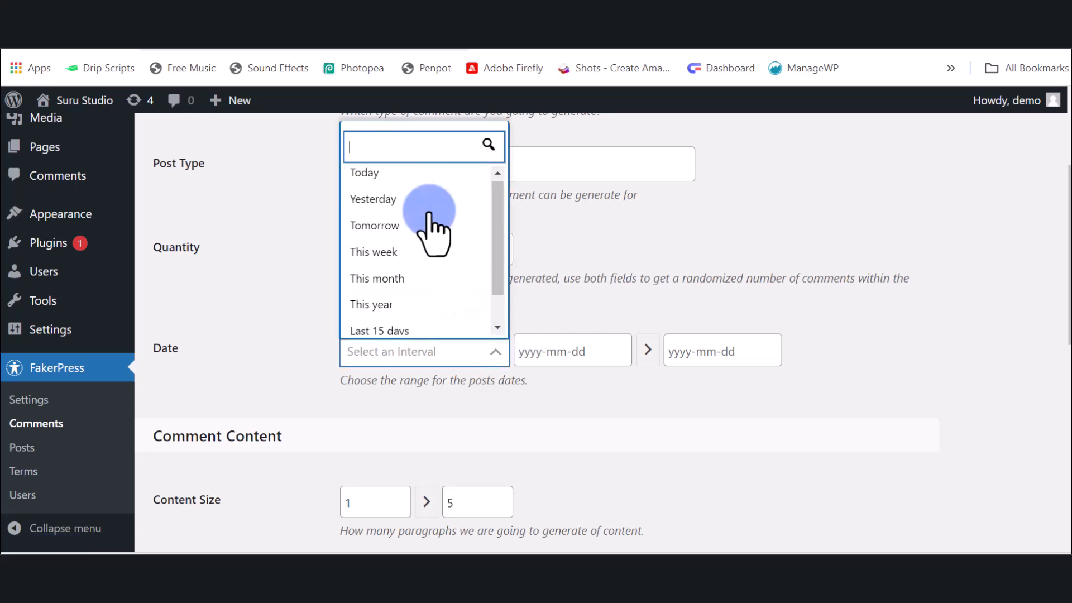
{"action": "left_click", "coordinate": [397, 280]}
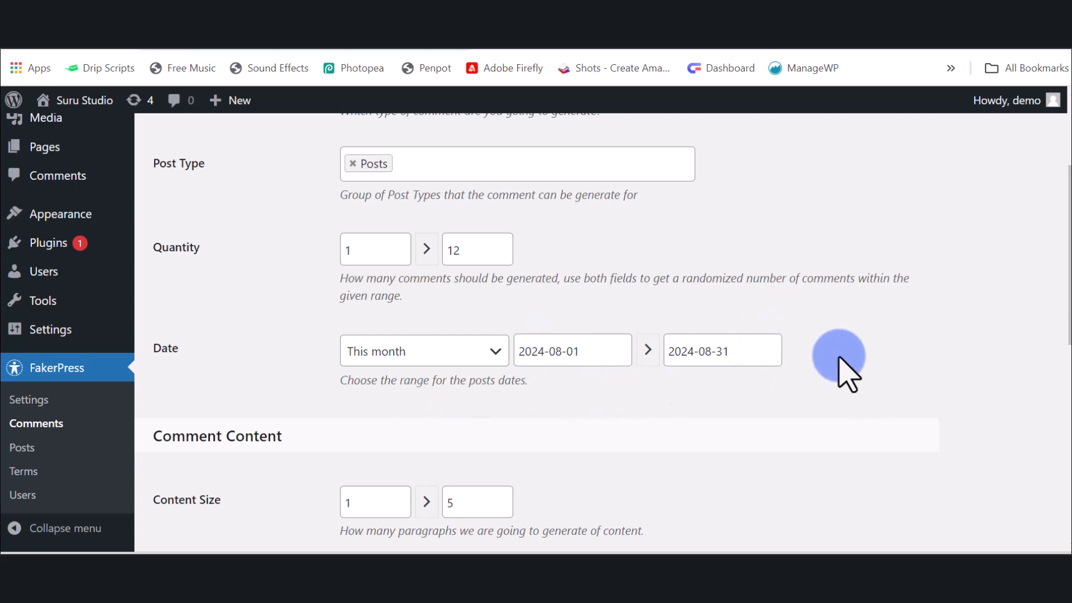
Review the comment content and meta field settings, leave the meta field type unselected, and generate the dummy comments
{"action": "scroll", "coordinate": [864, 373], "scroll_direction": "down", "scroll_amount": 1}
{"action": "scroll", "coordinate": [854, 363], "scroll_direction": "down", "scroll_amount": 3}
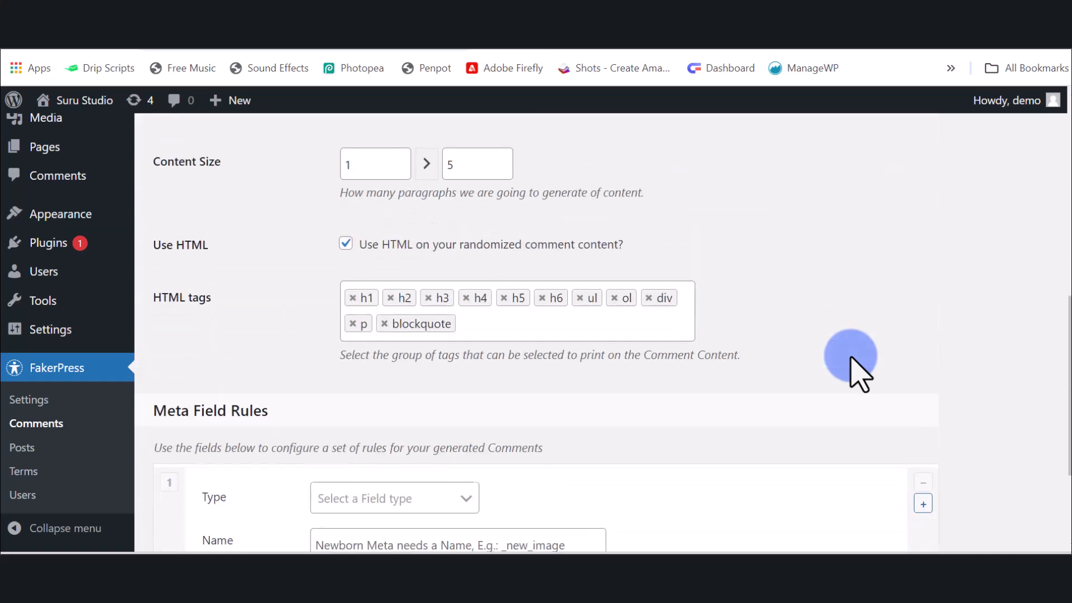
{"action": "scroll", "coordinate": [855, 363], "scroll_direction": "up", "scroll_amount": 1}
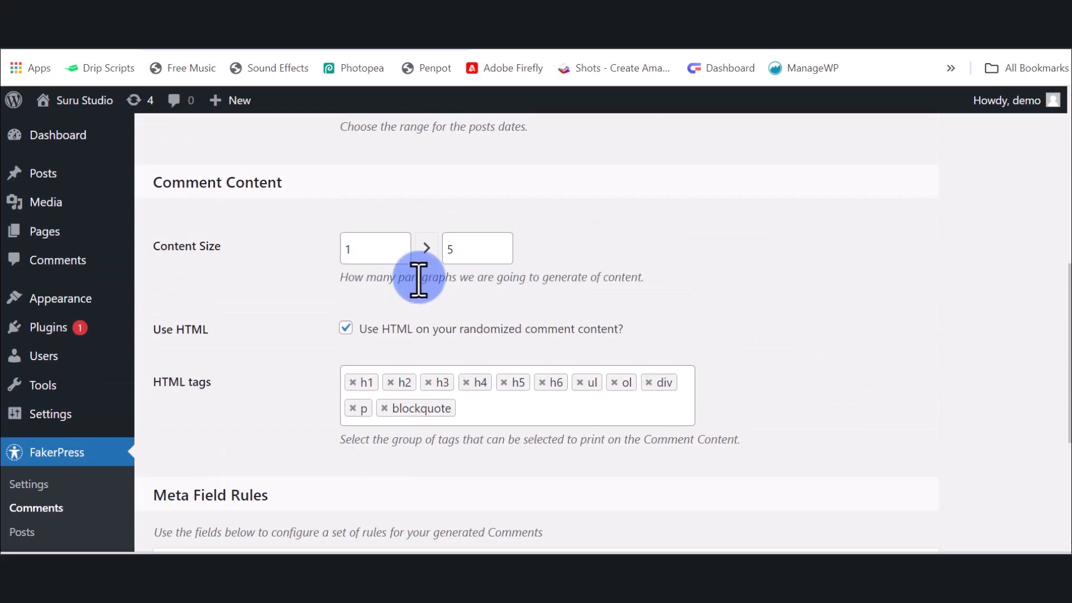
{"action": "scroll", "coordinate": [704, 301], "scroll_direction": "down", "scroll_amount": 3}
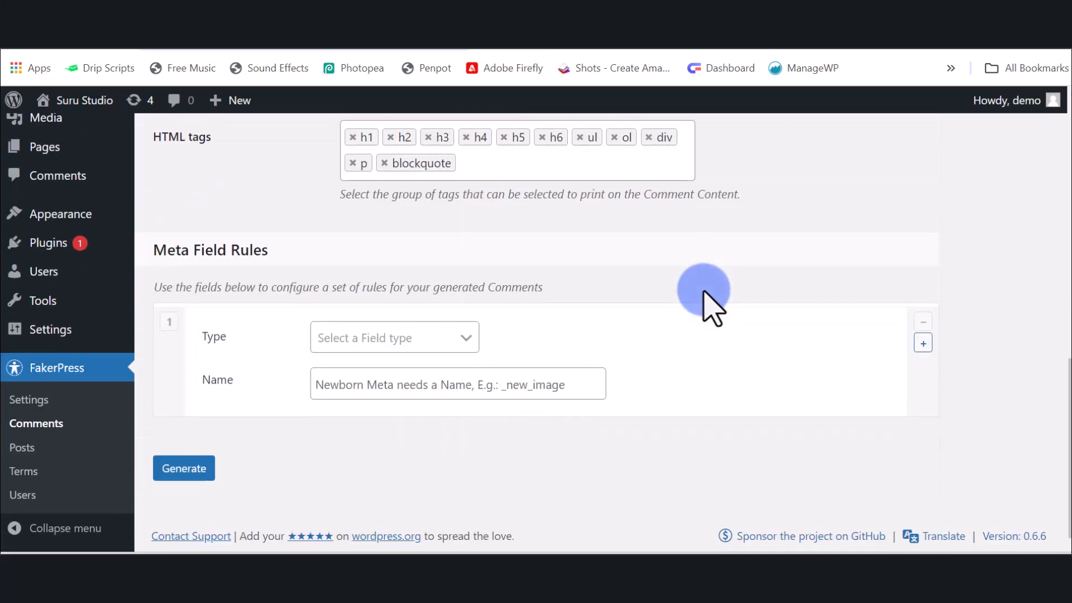
{"action": "left_click", "coordinate": [437, 339]}
{"action": "left_click", "coordinate": [796, 240]}
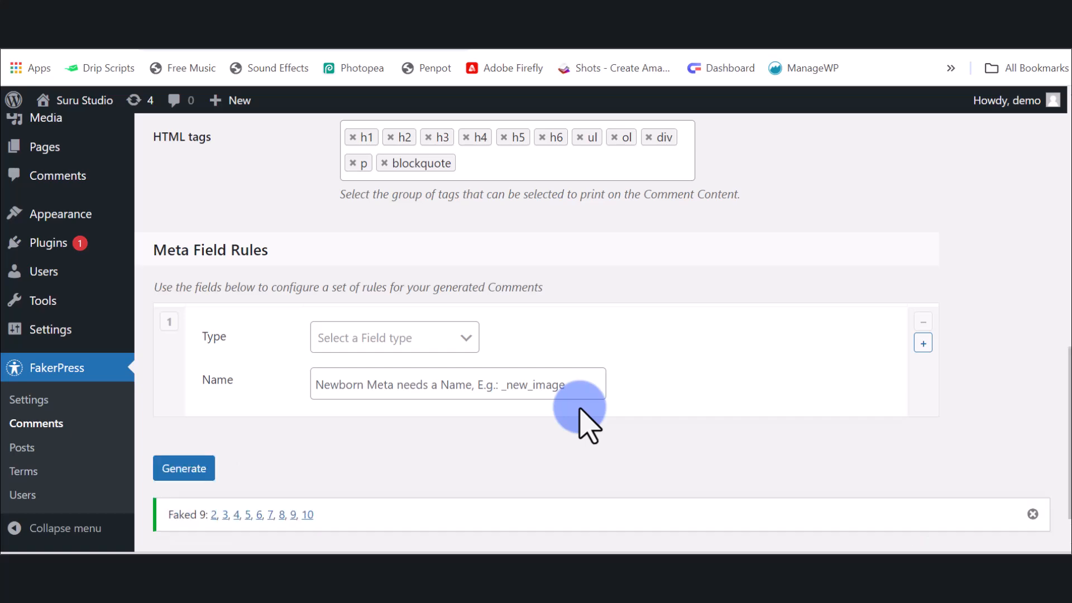
Open the site's list of all comments and look through the generated comments, their authors and the posts they respond to
{"action": "scroll", "coordinate": [581, 423], "scroll_direction": "down", "scroll_amount": 1}
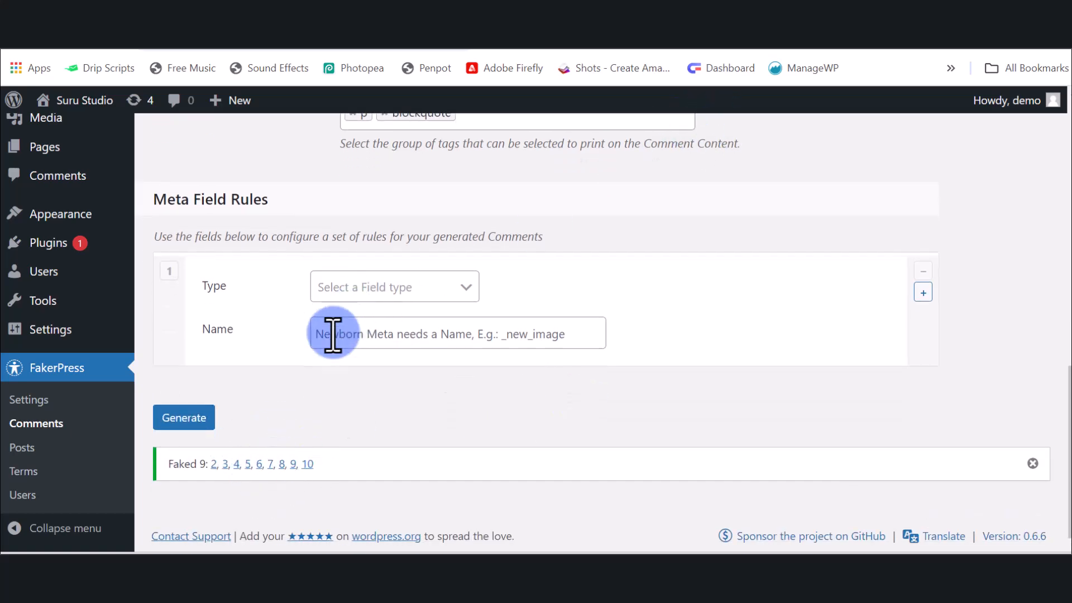
{"action": "scroll", "coordinate": [108, 357], "scroll_direction": "up", "scroll_amount": 6}
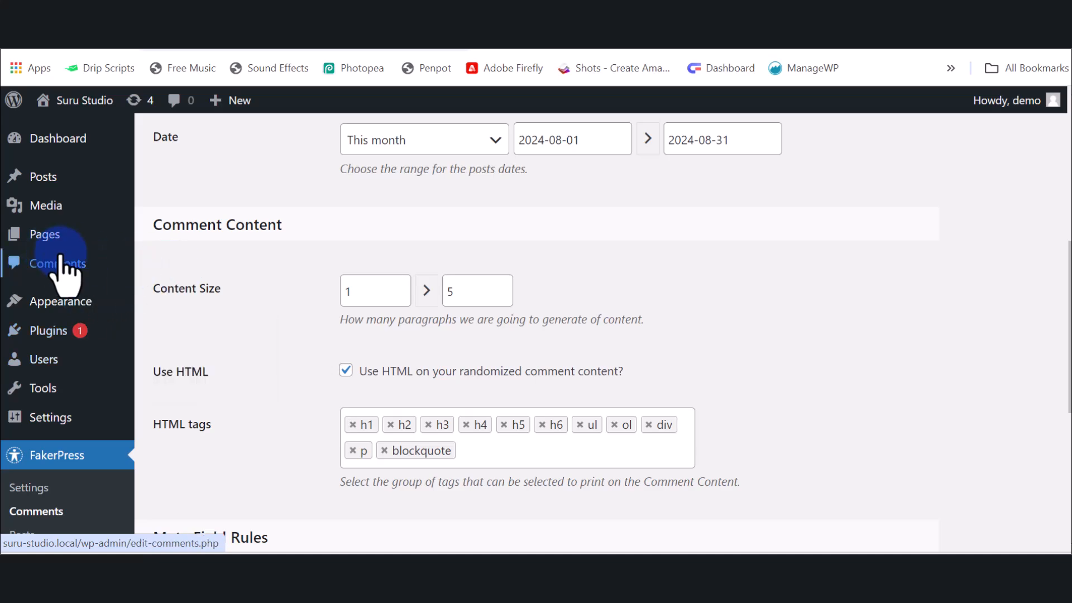
{"action": "left_click", "coordinate": [60, 260]}
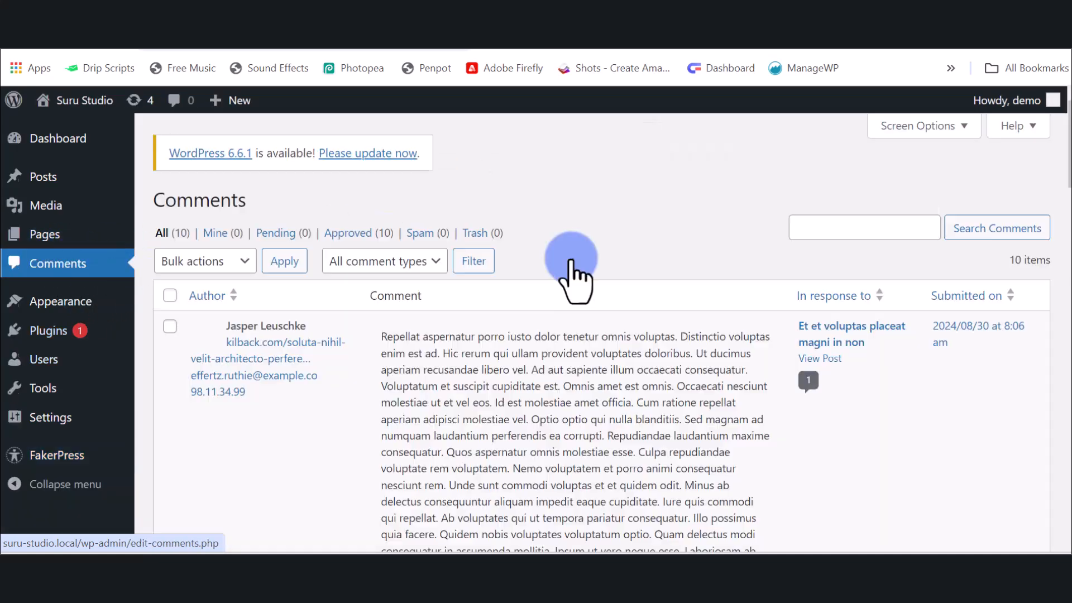
{"action": "scroll", "coordinate": [374, 372], "scroll_direction": "down", "scroll_amount": 15}
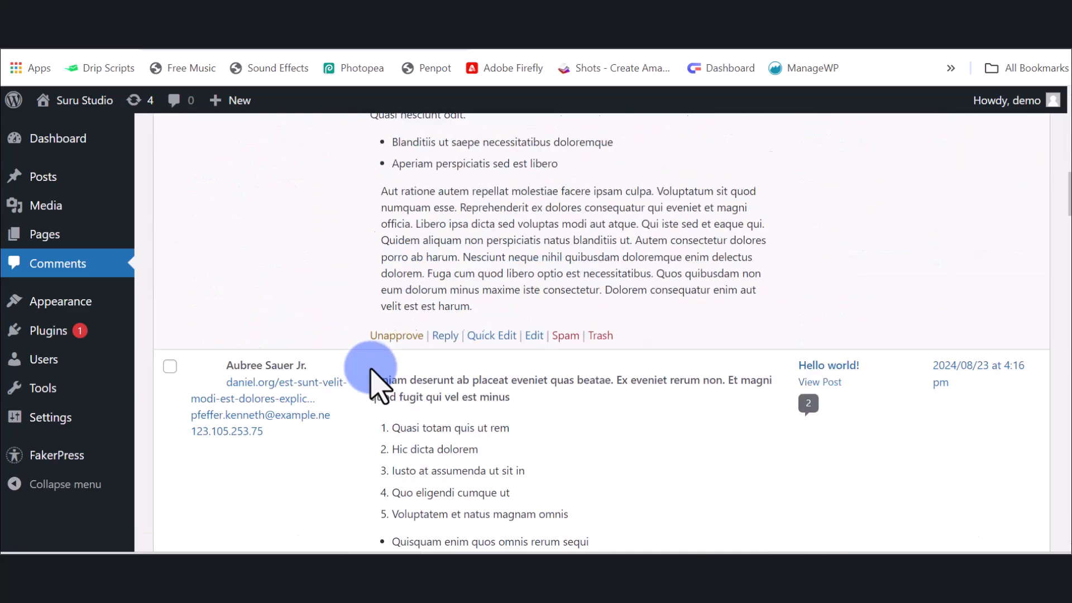
{"action": "scroll", "coordinate": [374, 373], "scroll_direction": "down", "scroll_amount": 10}
{"action": "scroll", "coordinate": [375, 373], "scroll_direction": "up", "scroll_amount": 14}
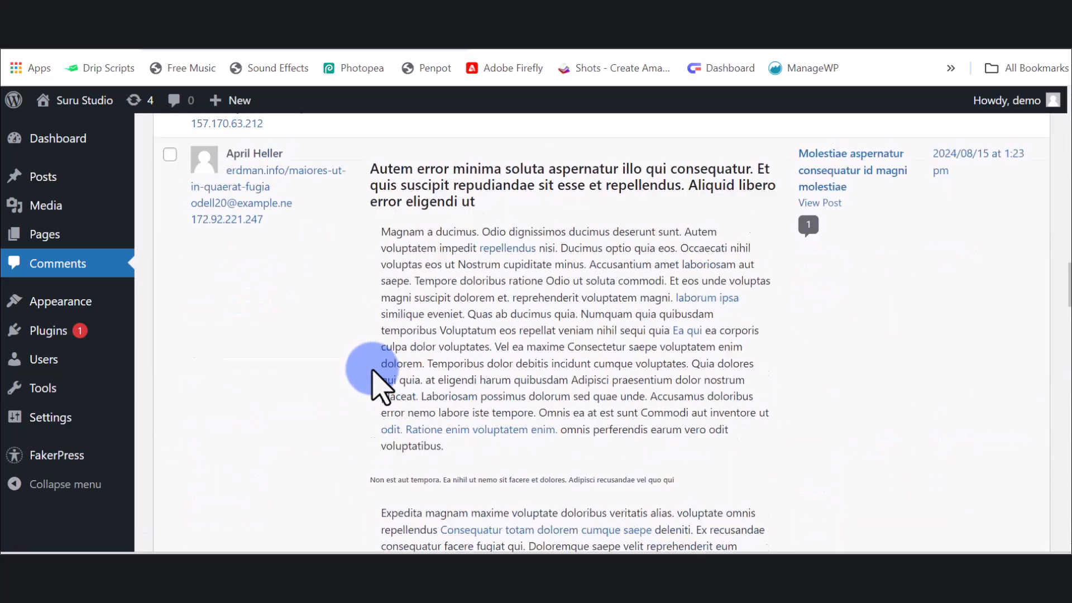
{"action": "scroll", "coordinate": [373, 371], "scroll_direction": "up", "scroll_amount": 12}
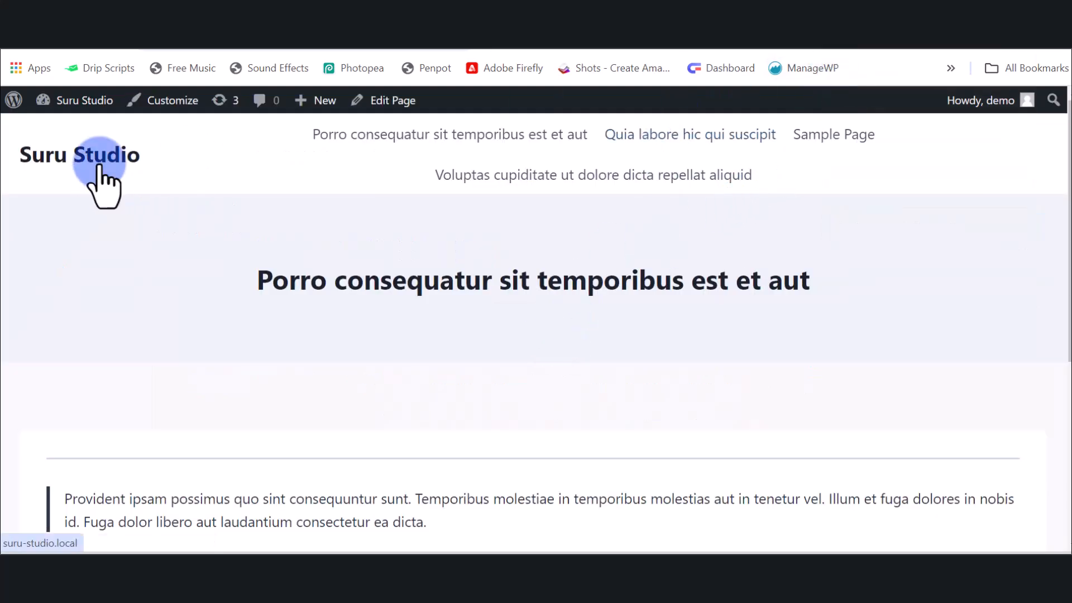
Open the post "Aut tempora et et" from the site's home page and examine the generated comment below it
{"action": "left_click", "coordinate": [99, 166]}
{"action": "scroll", "coordinate": [132, 458], "scroll_direction": "down", "scroll_amount": 2}
{"action": "scroll", "coordinate": [124, 469], "scroll_direction": "down", "scroll_amount": 1}
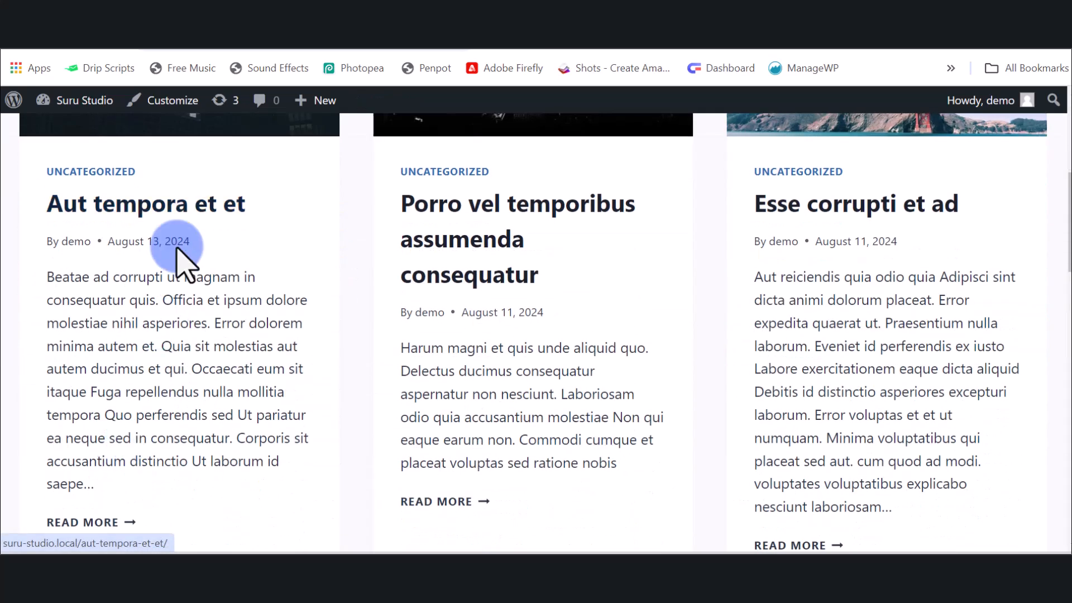
{"action": "left_click", "coordinate": [180, 207]}
{"action": "scroll", "coordinate": [503, 395], "scroll_direction": "down", "scroll_amount": 10}
{"action": "scroll", "coordinate": [496, 383], "scroll_direction": "down", "scroll_amount": 15}
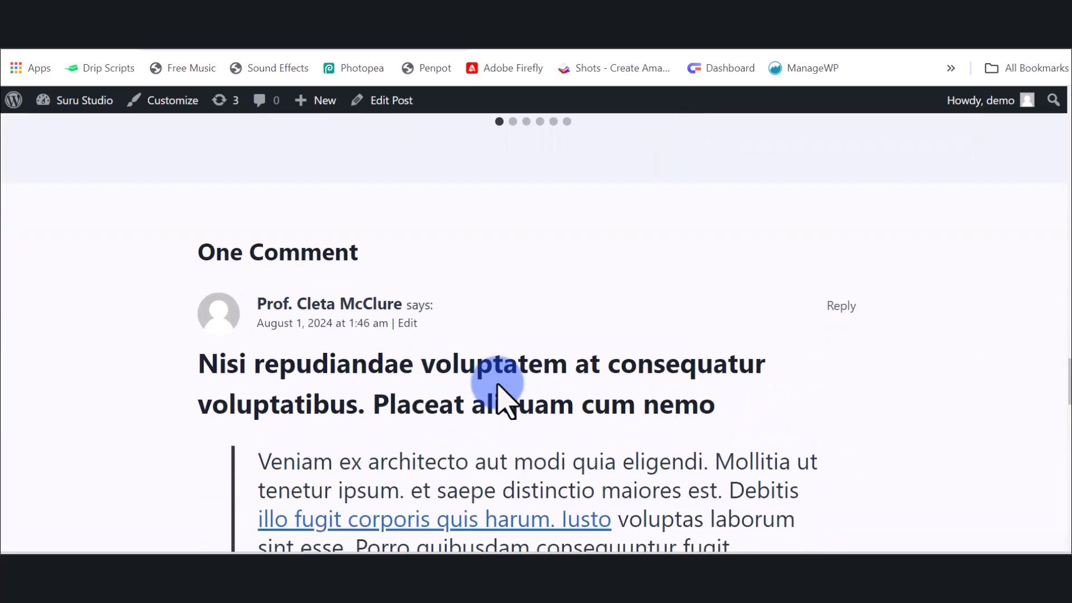
{"action": "scroll", "coordinate": [473, 462], "scroll_direction": "down", "scroll_amount": 6}
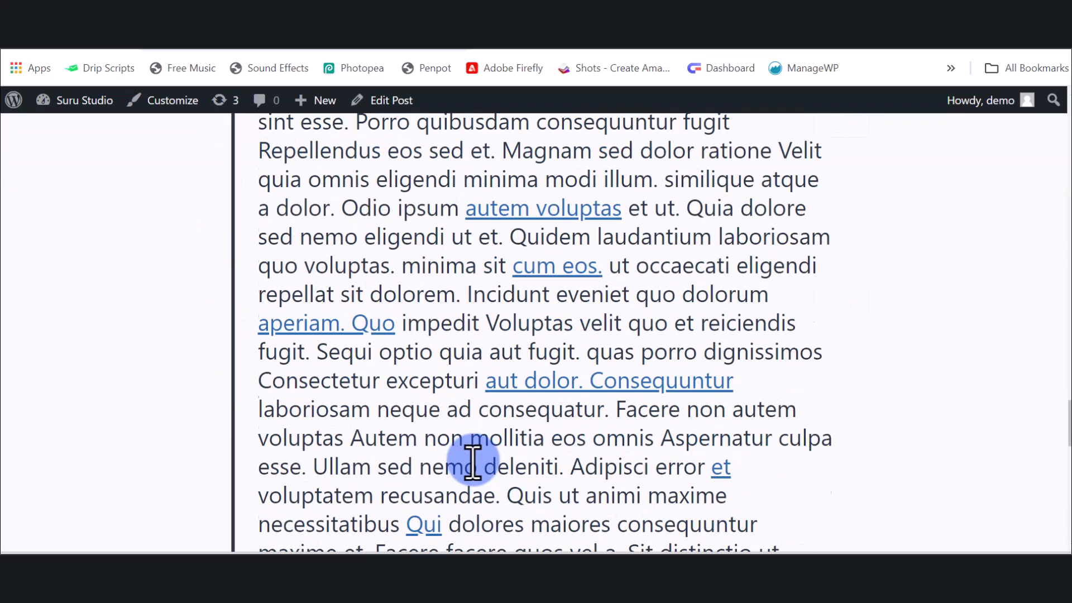
{"action": "scroll", "coordinate": [479, 440], "scroll_direction": "up", "scroll_amount": 20}
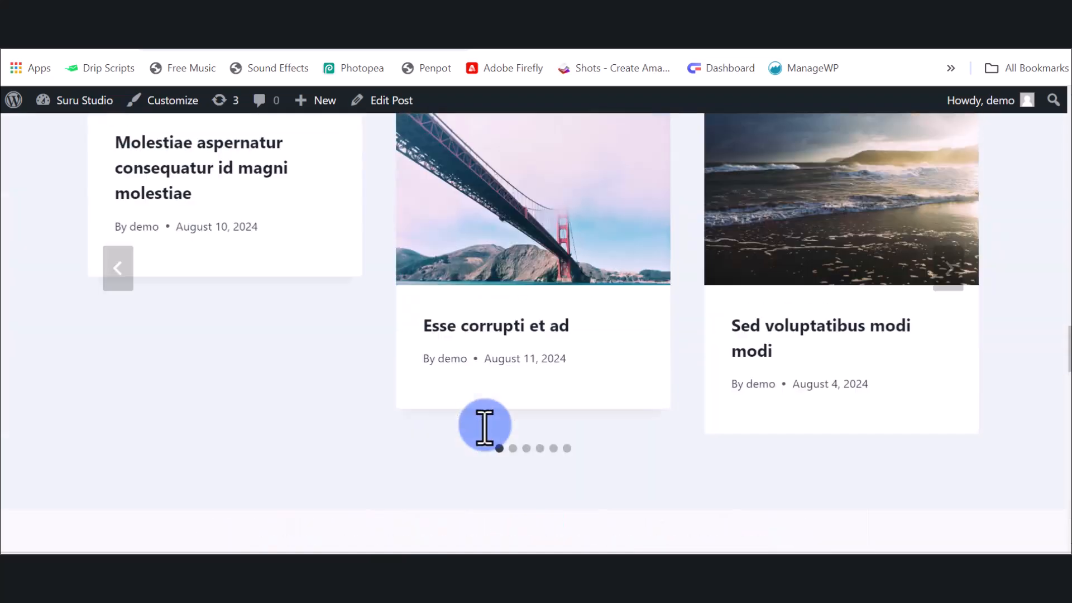
Open the similar post "Esse corrupti et ad" and examine its generated content, featured image and the comment below it
{"action": "scroll", "coordinate": [483, 435], "scroll_direction": "down", "scroll_amount": 12}
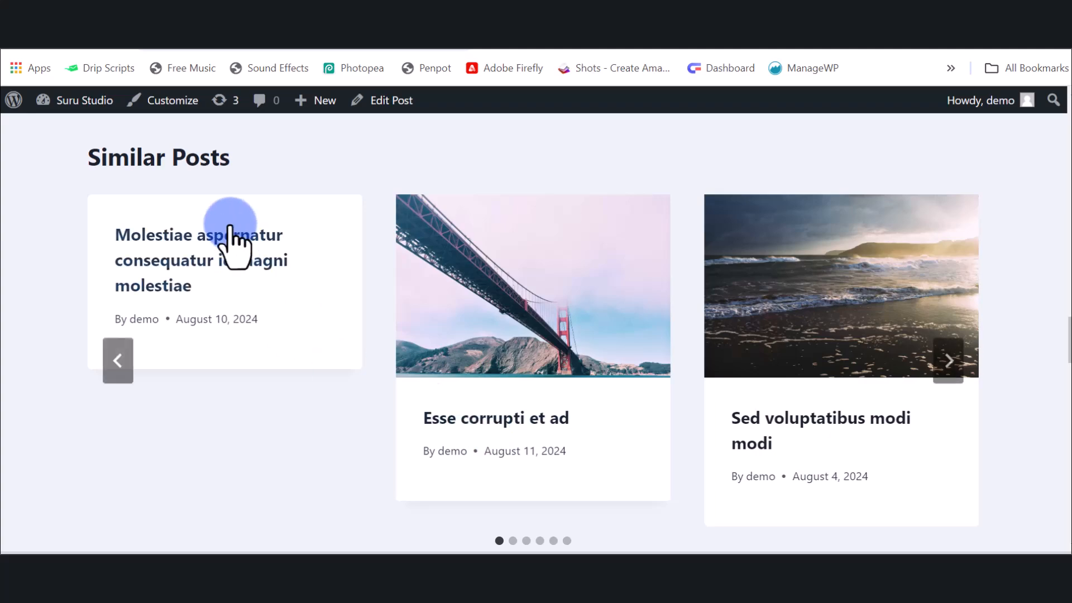
{"action": "left_click", "coordinate": [490, 420]}
{"action": "scroll", "coordinate": [490, 420], "scroll_direction": "down", "scroll_amount": 10}
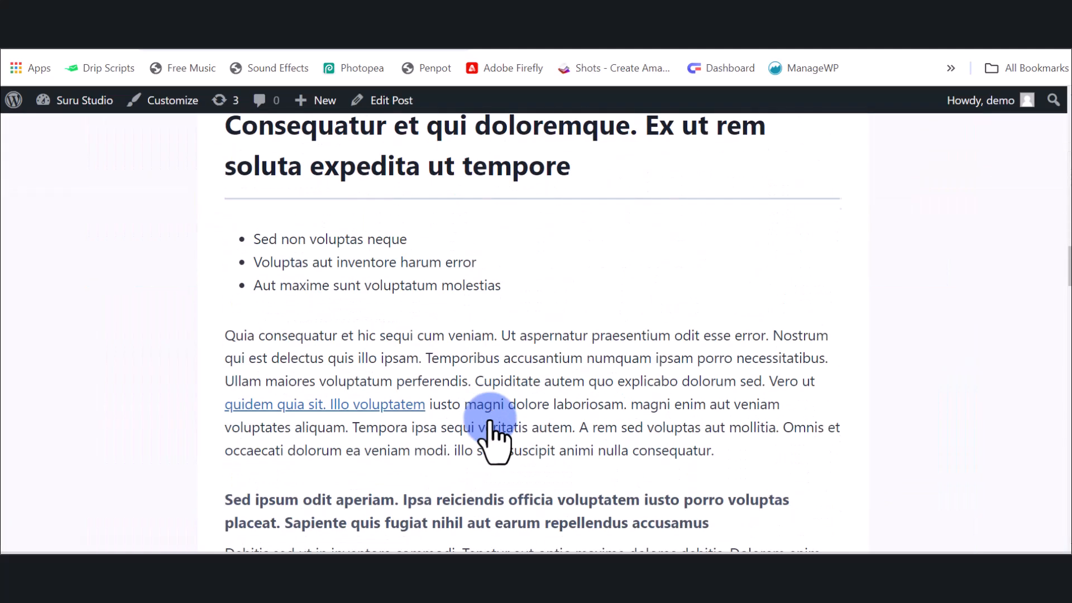
{"action": "scroll", "coordinate": [489, 430], "scroll_direction": "down", "scroll_amount": 15}
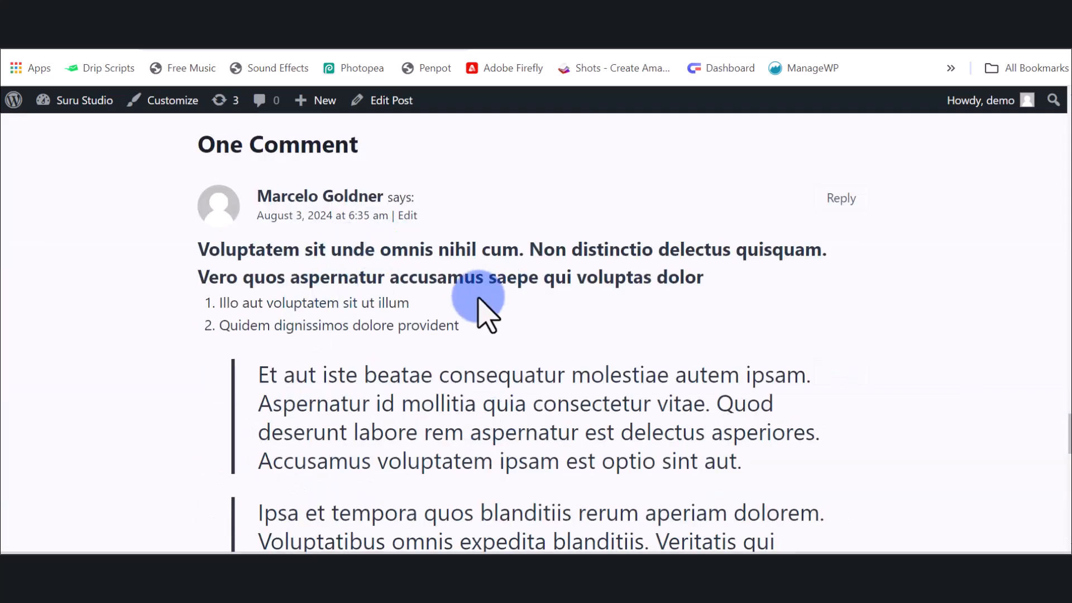
{"action": "scroll", "coordinate": [520, 414], "scroll_direction": "down", "scroll_amount": 8}
{"action": "scroll", "coordinate": [532, 400], "scroll_direction": "up", "scroll_amount": 20}
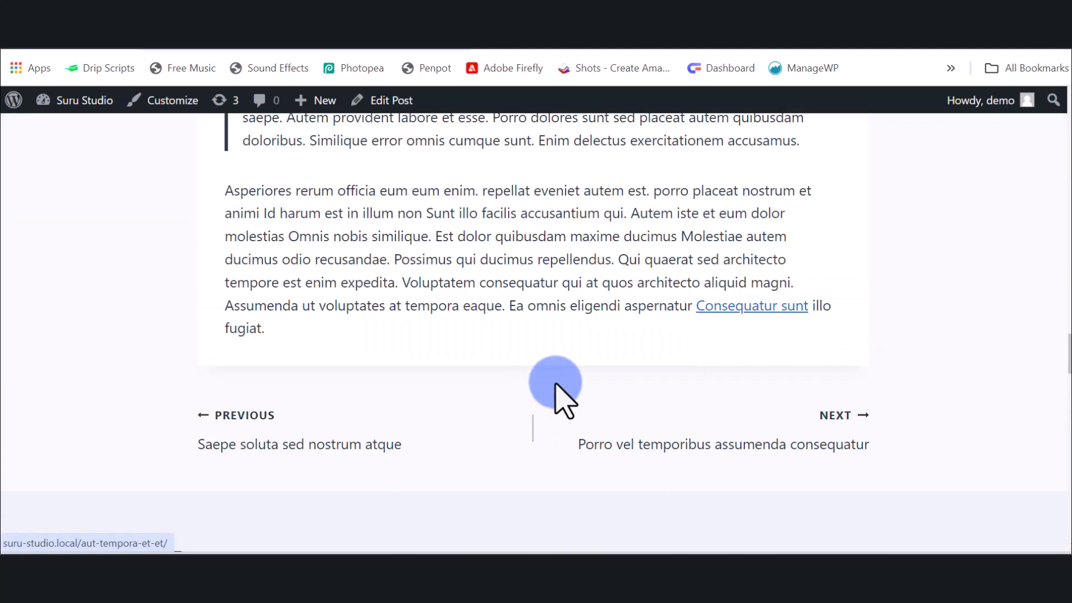
{"action": "scroll", "coordinate": [546, 389], "scroll_direction": "up", "scroll_amount": 8}
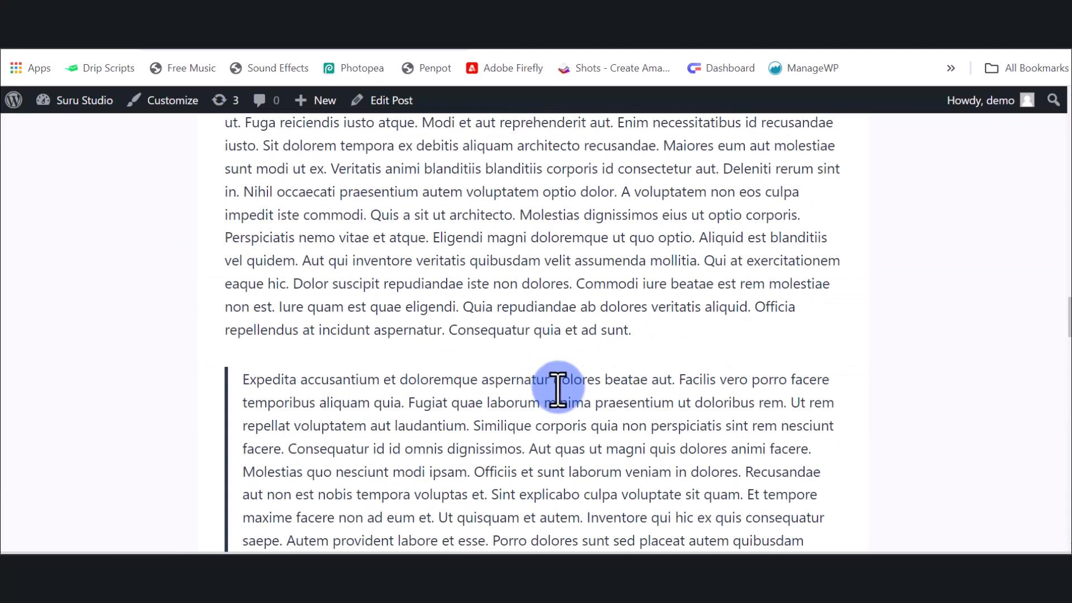
{"action": "scroll", "coordinate": [558, 389], "scroll_direction": "up", "scroll_amount": 15}
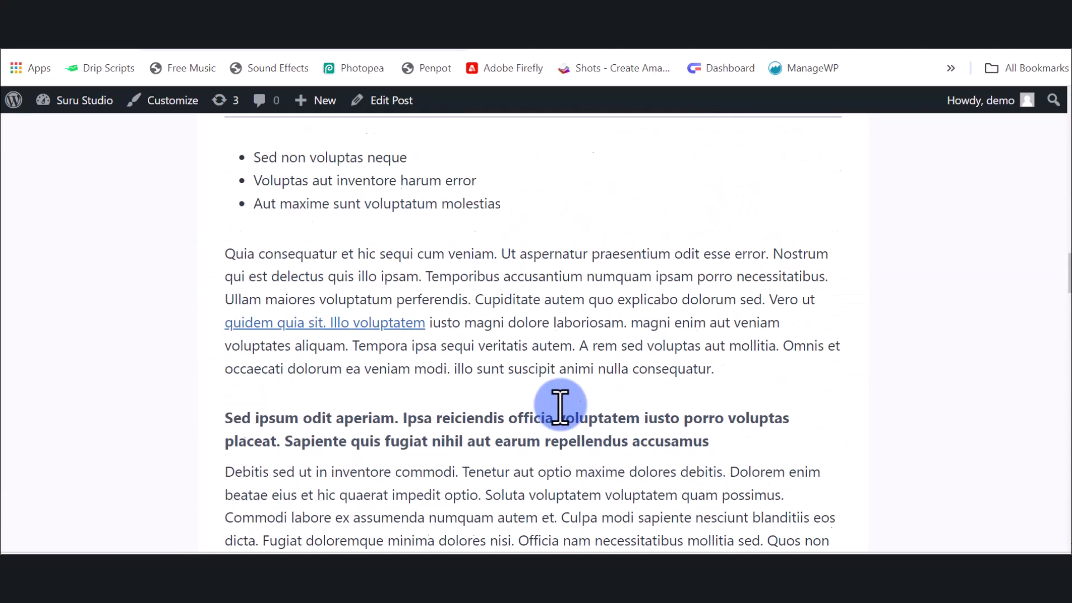
{"action": "scroll", "coordinate": [560, 405], "scroll_direction": "up", "scroll_amount": 12}
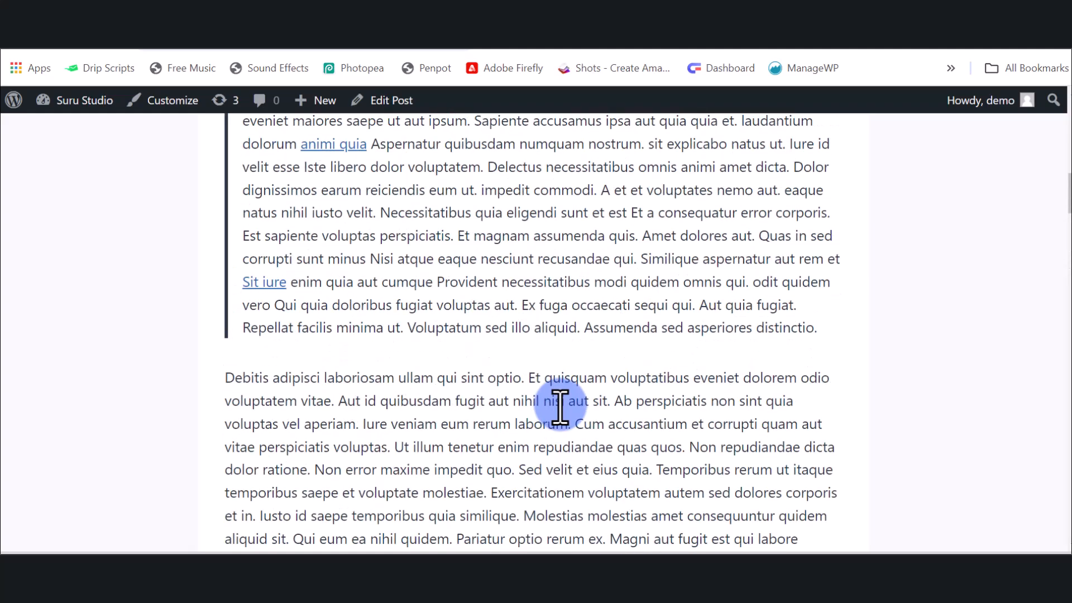
{"action": "scroll", "coordinate": [560, 405], "scroll_direction": "up", "scroll_amount": 10}
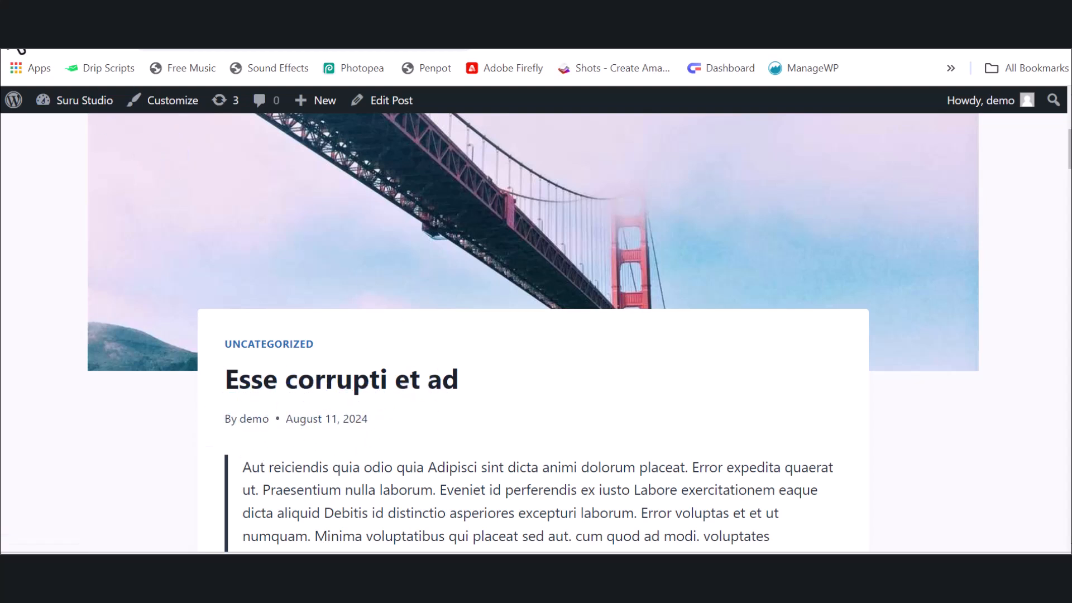
{"action": "scroll", "coordinate": [251, 299], "scroll_direction": "up", "scroll_amount": 10}
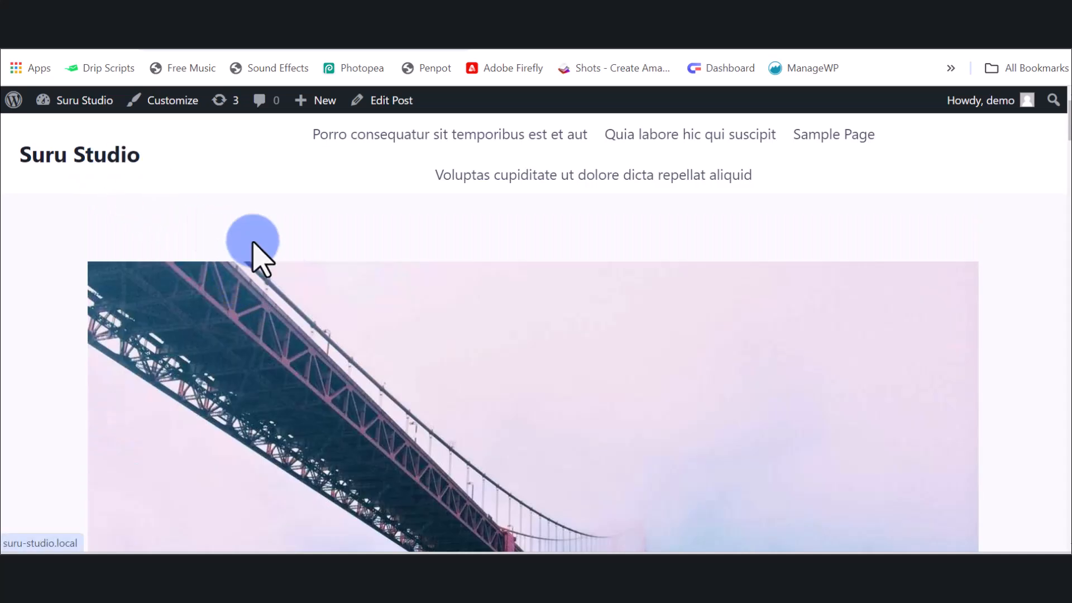
{"action": "scroll", "coordinate": [376, 369], "scroll_direction": "down", "scroll_amount": 6}
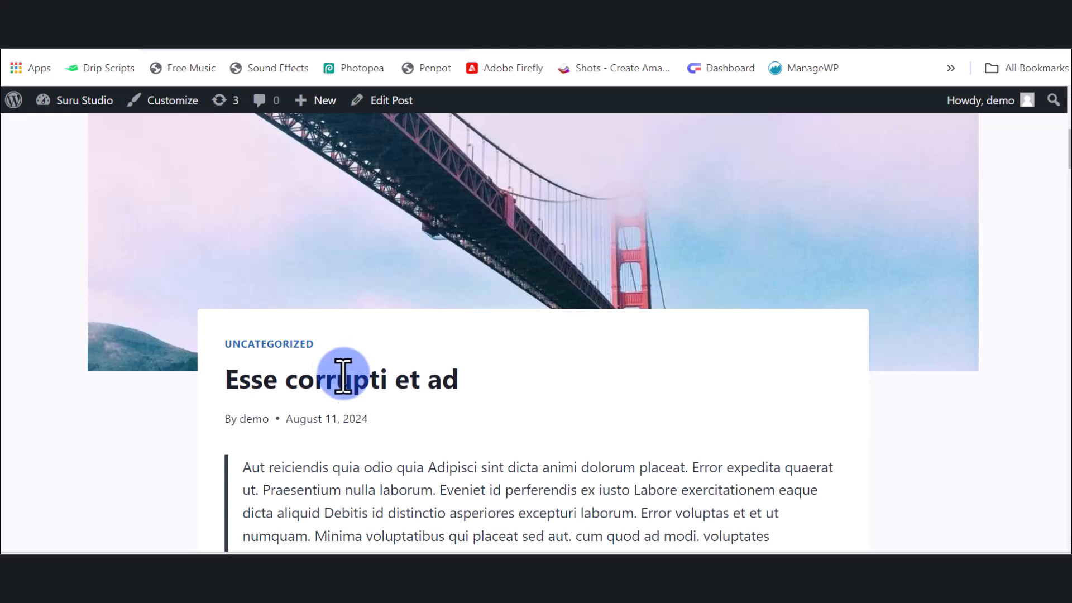
Return to the site's home page and look through the generated posts listed there
{"action": "key", "text": "alt+Left"}
{"action": "scroll", "coordinate": [402, 419], "scroll_direction": "down", "scroll_amount": 3}
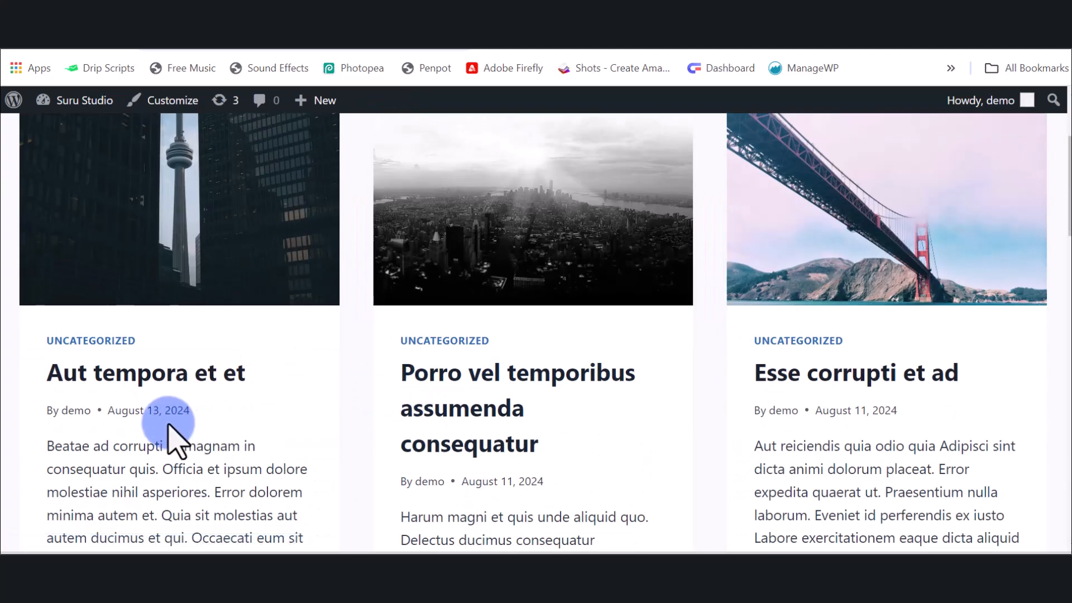
{"action": "scroll", "coordinate": [812, 443], "scroll_direction": "down", "scroll_amount": 6}
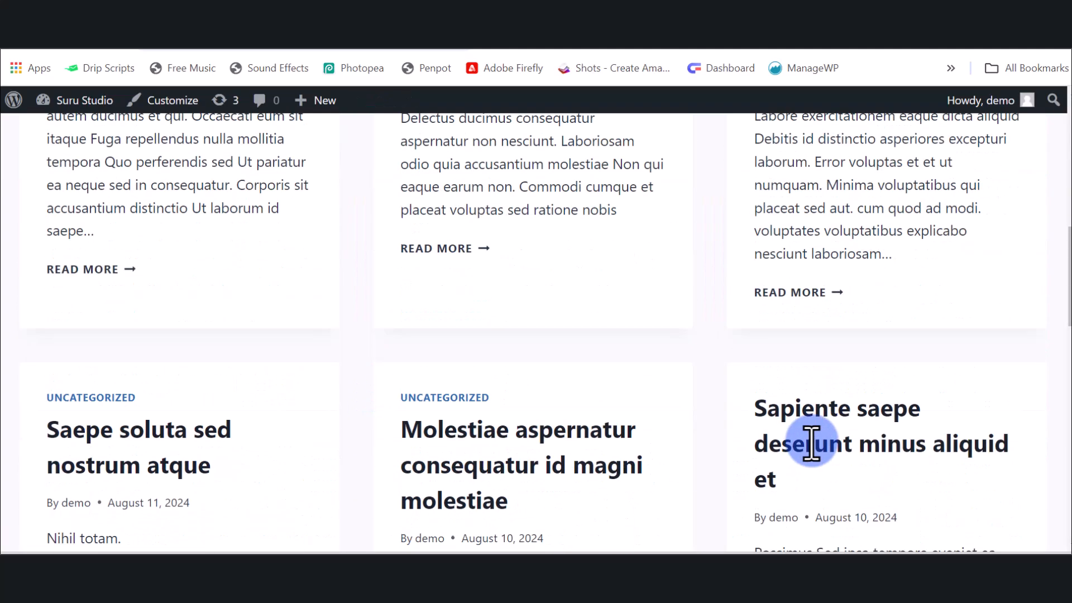
{"action": "scroll", "coordinate": [575, 467], "scroll_direction": "down", "scroll_amount": 3}
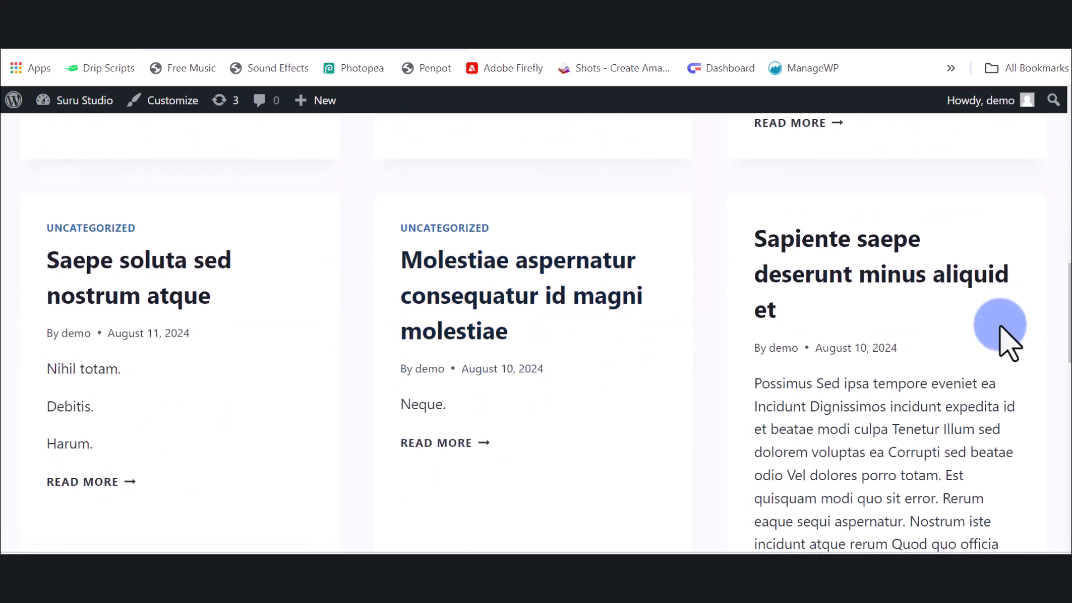
{"action": "scroll", "coordinate": [826, 425], "scroll_direction": "down", "scroll_amount": 7}
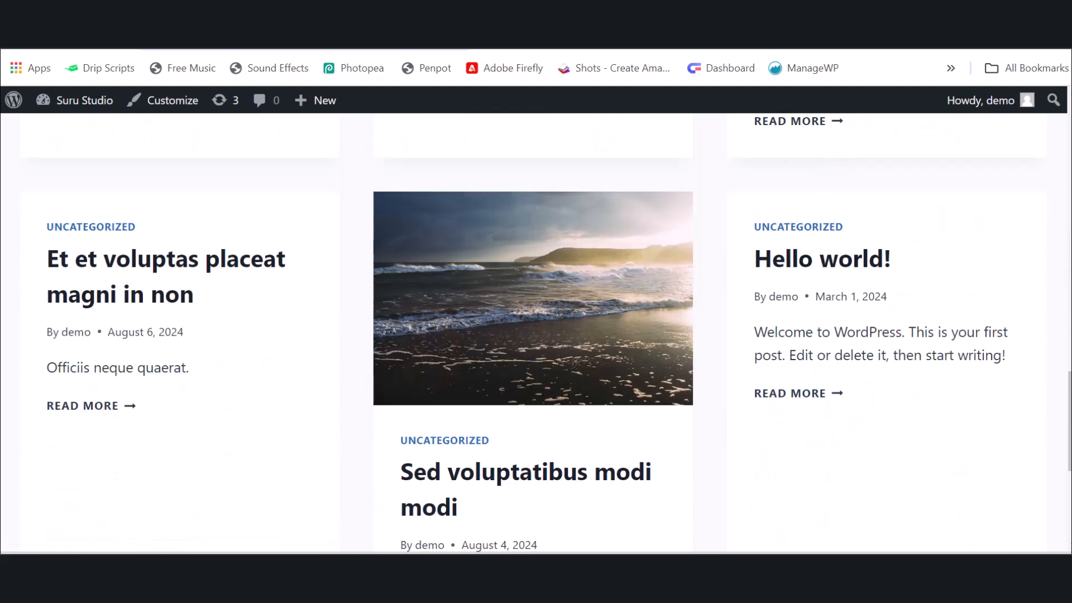
Go back to the WordPress admin and open FakerPress's page for generating users
{"action": "left_click", "coordinate": [815, 11]}
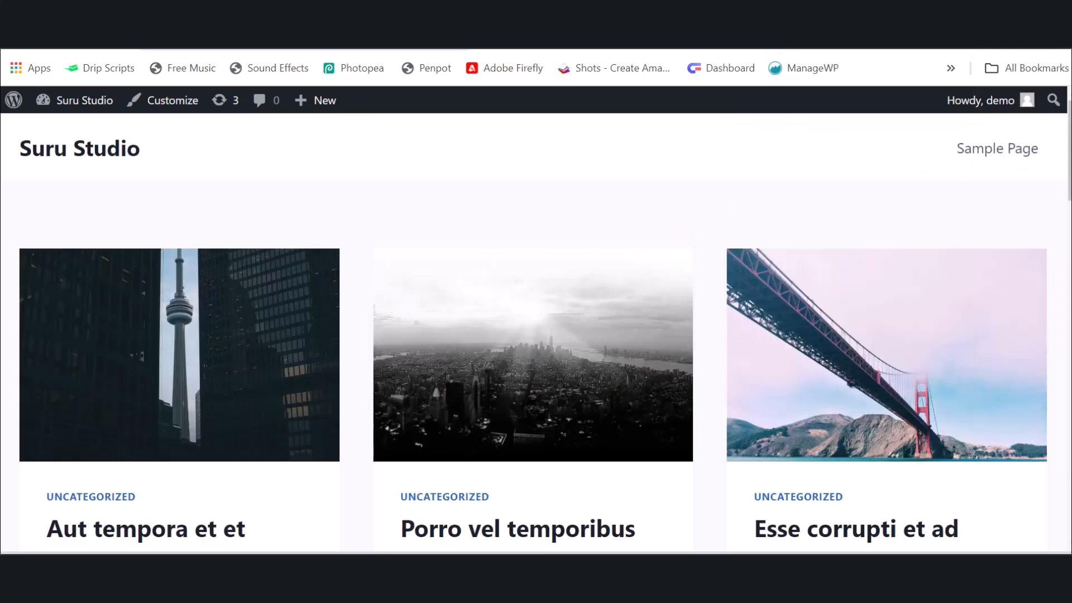
{"action": "left_click", "coordinate": [838, 8]}
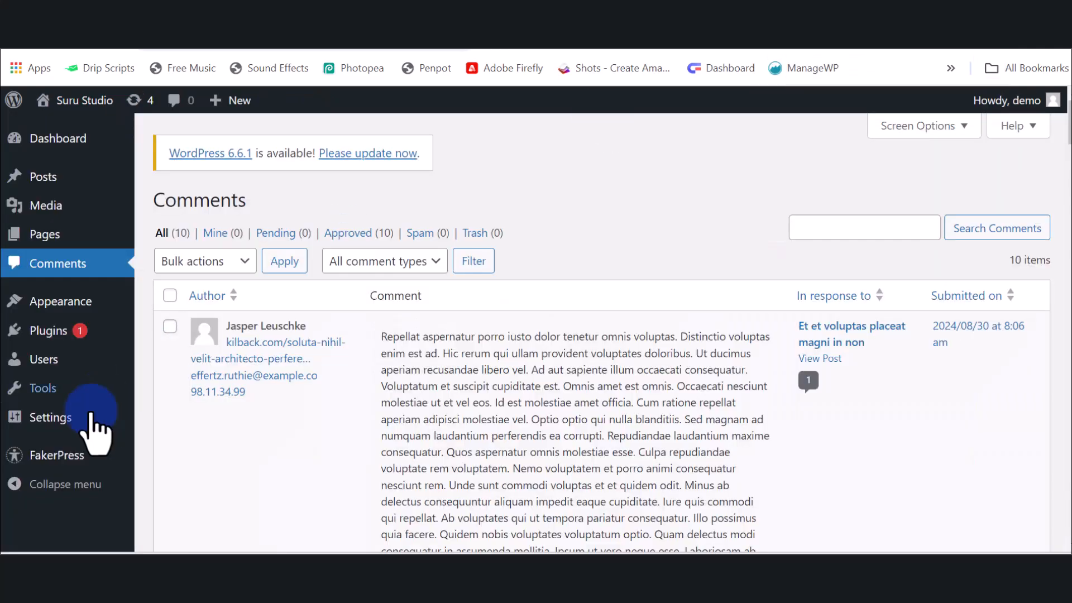
{"action": "scroll", "coordinate": [60, 477], "scroll_direction": "down", "scroll_amount": 3}
{"action": "mouse_move", "coordinate": [48, 464]}
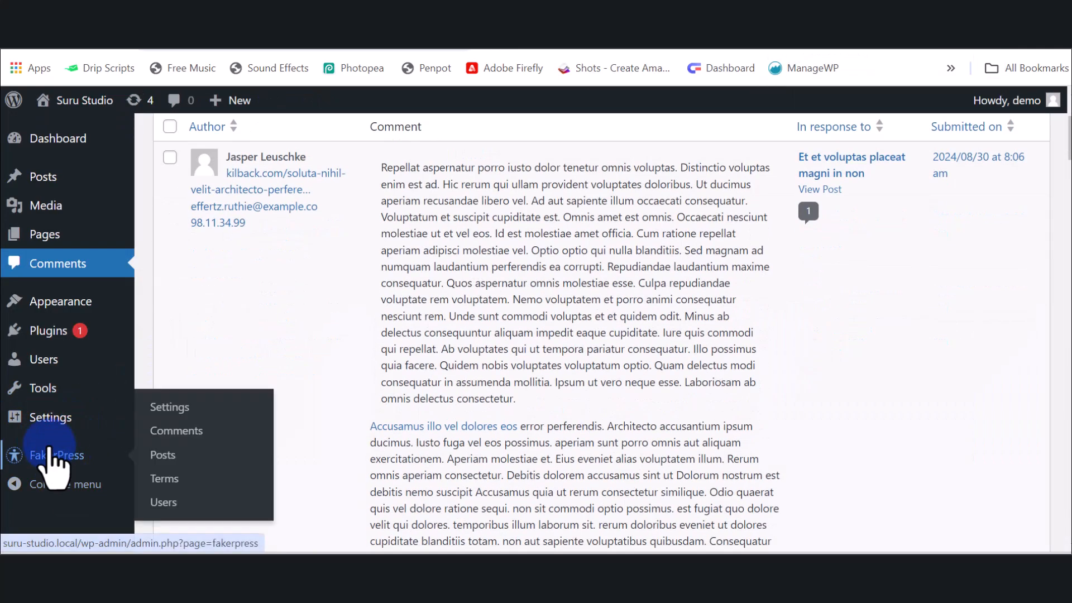
{"action": "left_click", "coordinate": [167, 503]}
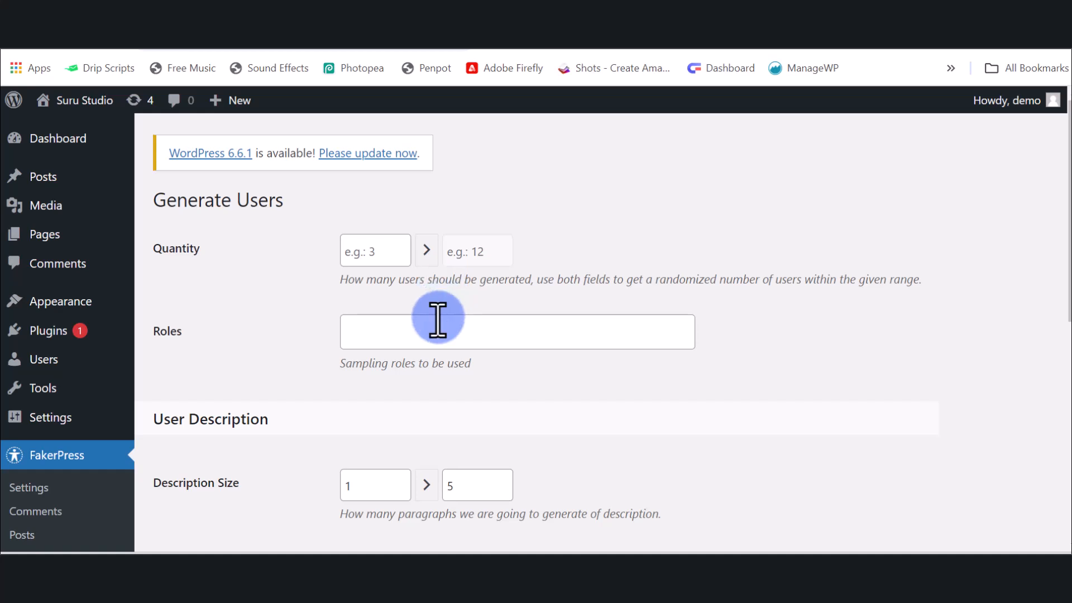
Set the quantity of users to generate to a range of 1 to 10
{"action": "left_click", "coordinate": [382, 252]}
{"action": "type", "text": "5"}
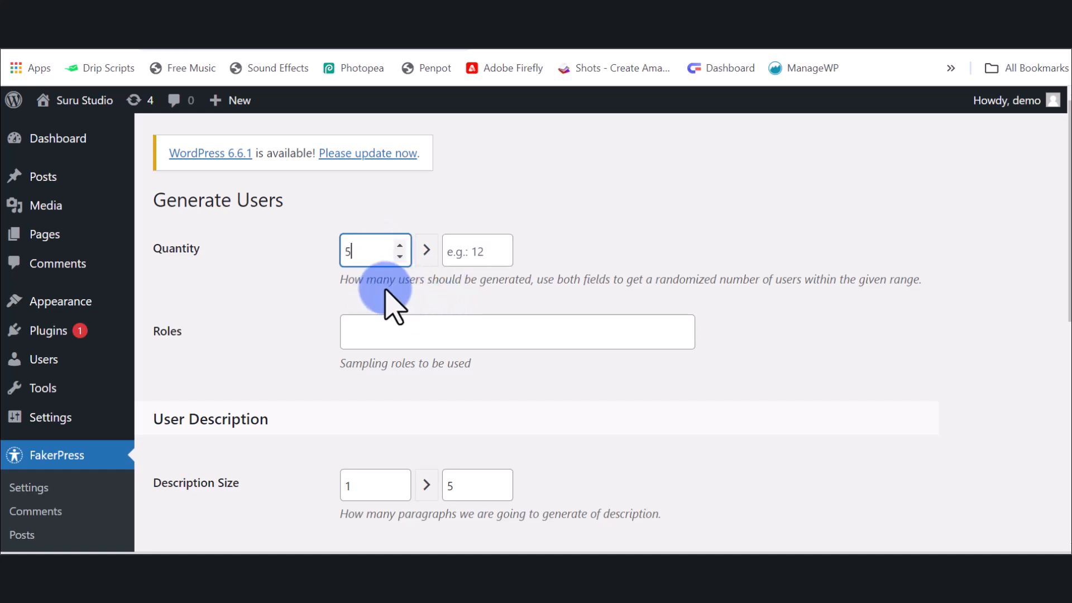
{"action": "left_click", "coordinate": [478, 252]}
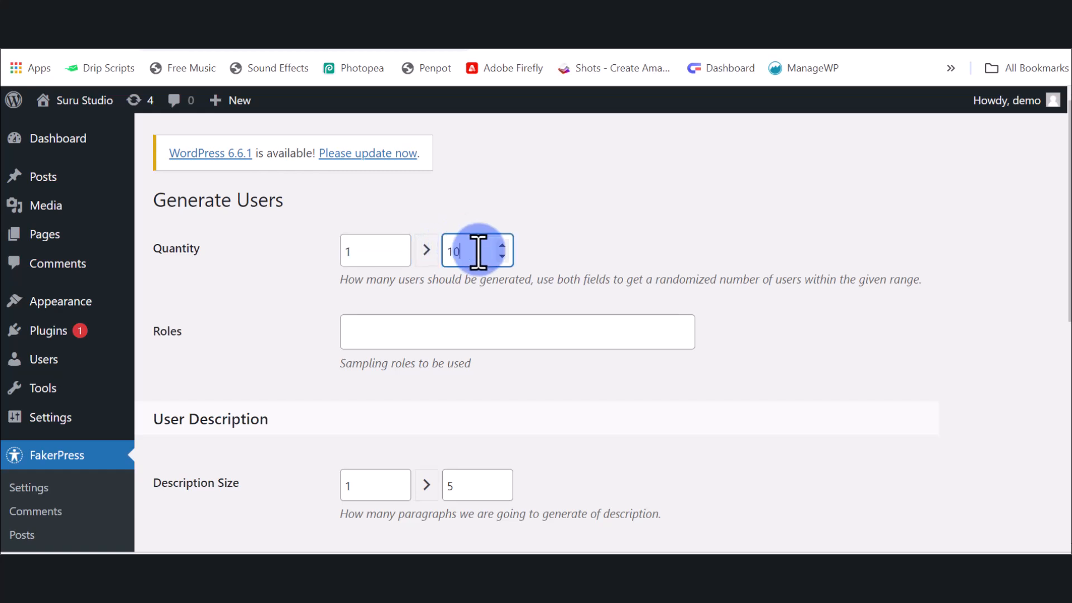
{"action": "type", "text": "10"}
Select Subscriber and Contributor as the sampling roles for the generated users
{"action": "scroll", "coordinate": [497, 304], "scroll_direction": "down", "scroll_amount": 2}
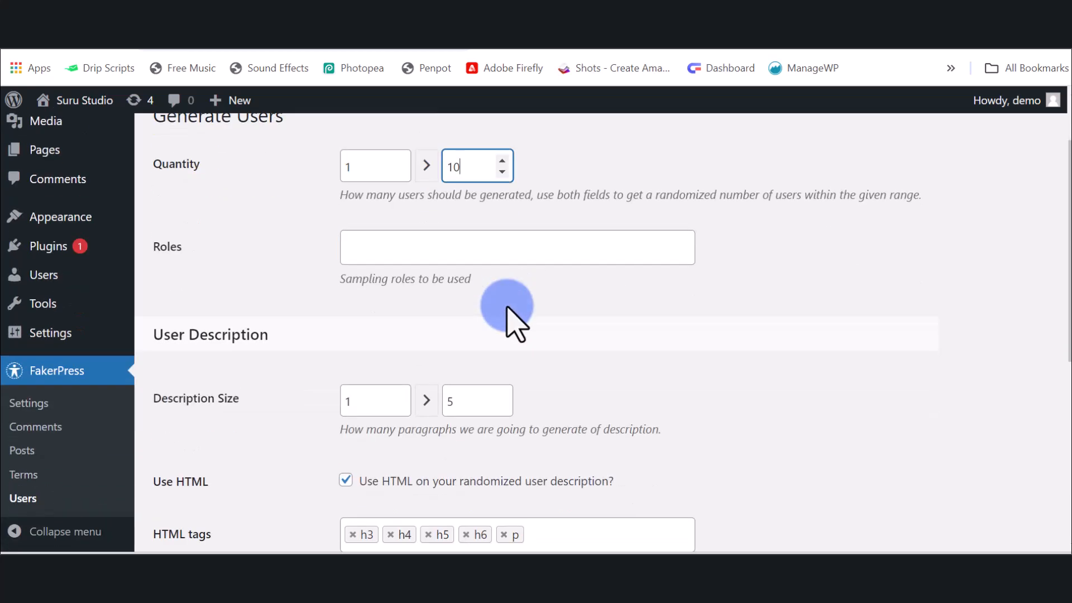
{"action": "left_click", "coordinate": [434, 246]}
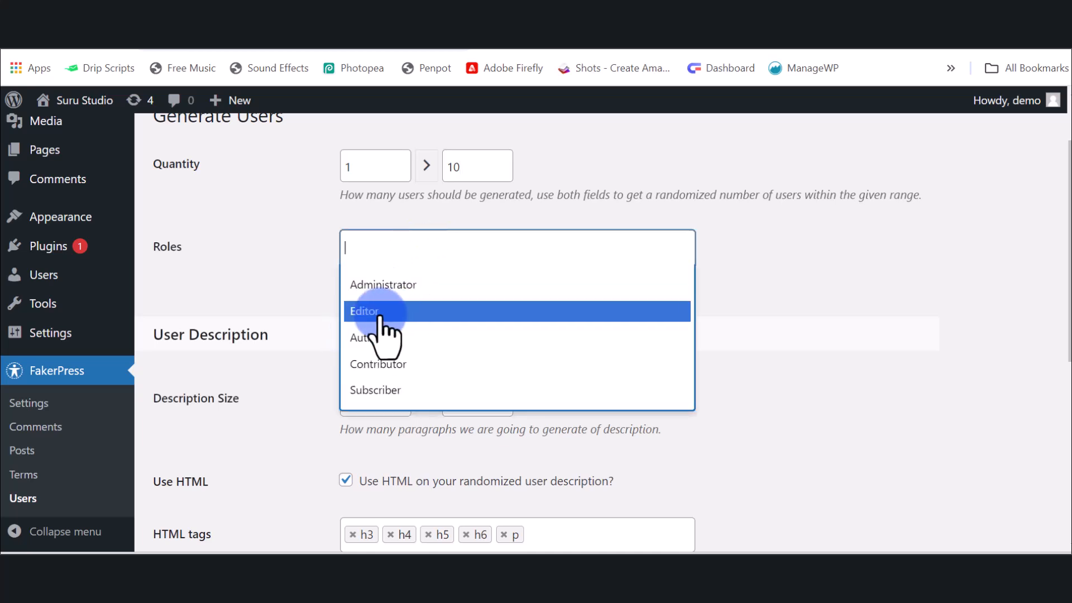
{"action": "left_click", "coordinate": [369, 391]}
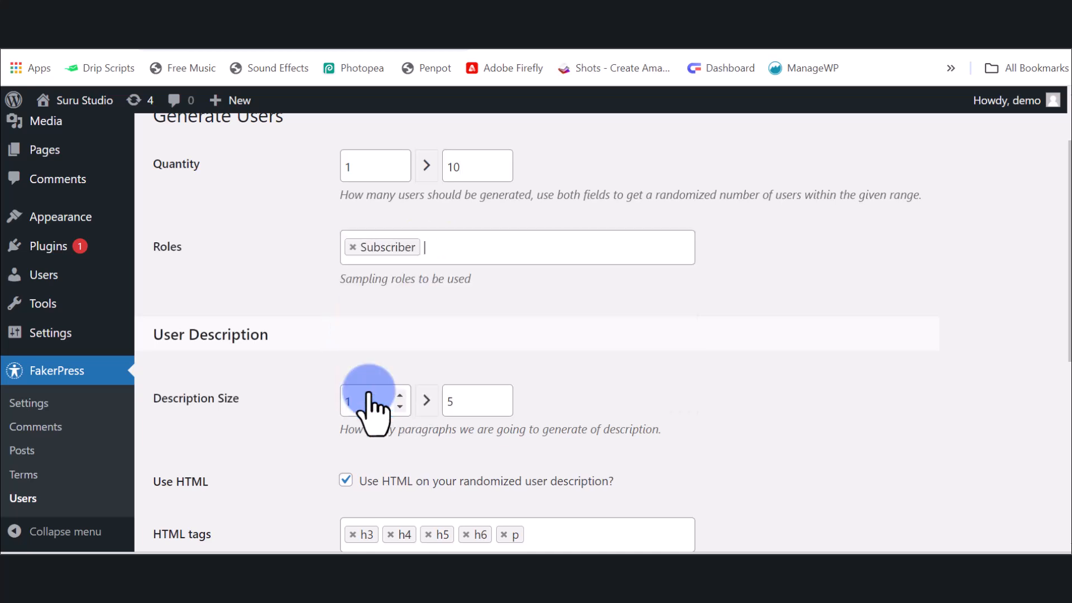
{"action": "left_click", "coordinate": [446, 252]}
{"action": "left_click", "coordinate": [399, 364]}
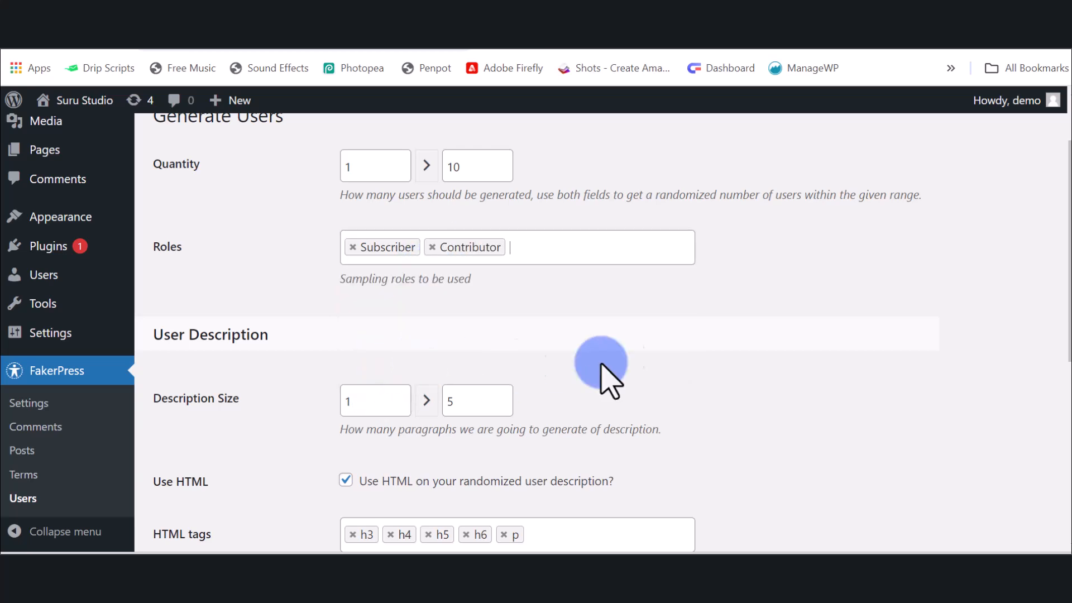
Review the user description and meta field settings, leave them at their defaults, and generate the dummy users
{"action": "scroll", "coordinate": [618, 378], "scroll_direction": "down", "scroll_amount": 2}
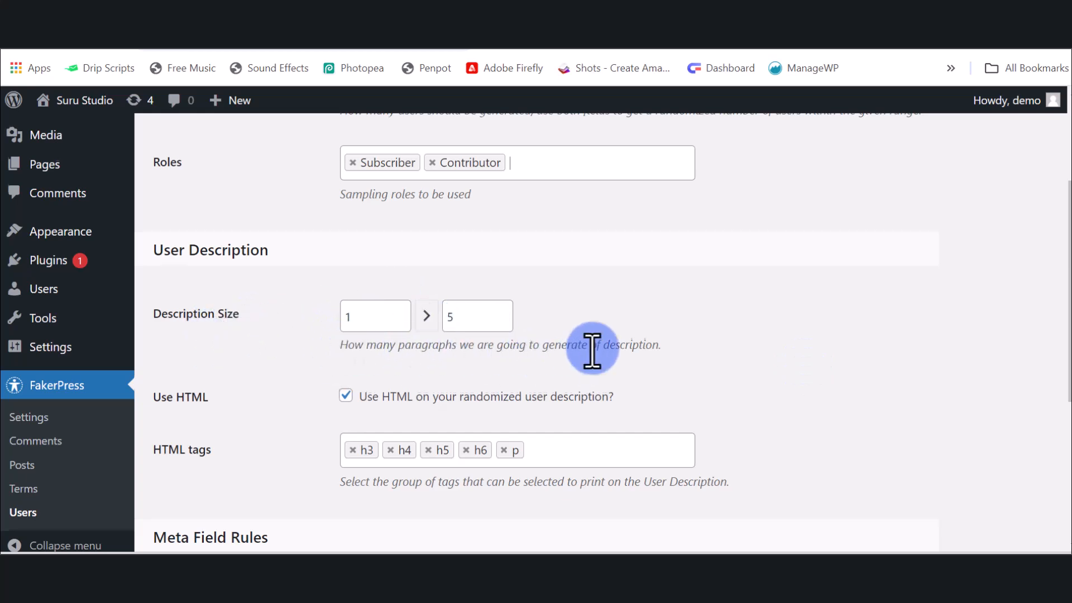
{"action": "scroll", "coordinate": [592, 350], "scroll_direction": "down", "scroll_amount": 3}
{"action": "scroll", "coordinate": [315, 263], "scroll_direction": "down", "scroll_amount": 2}
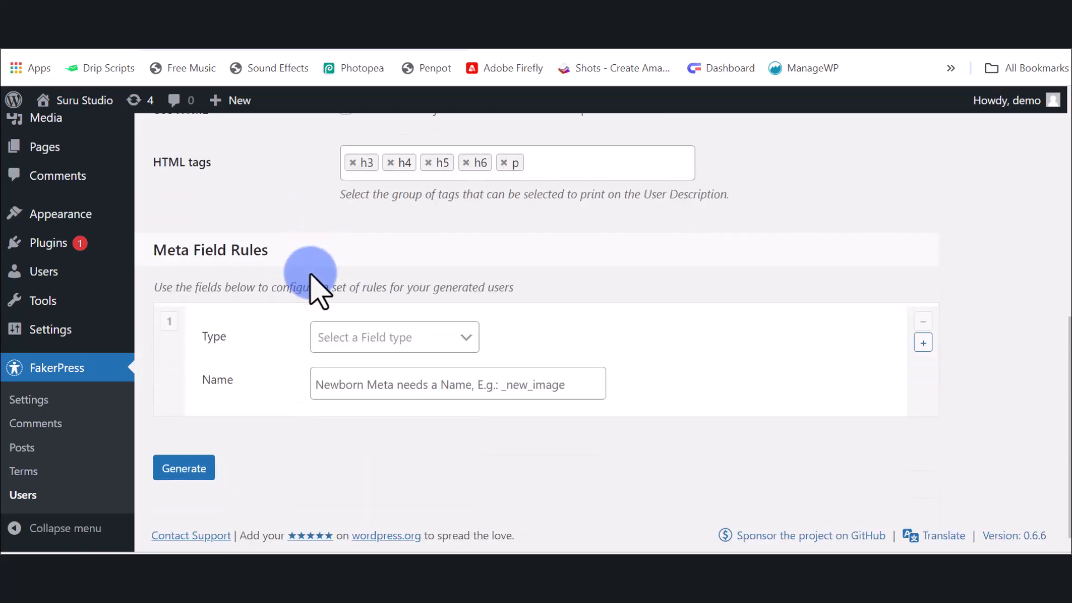
{"action": "scroll", "coordinate": [313, 276], "scroll_direction": "up", "scroll_amount": 5}
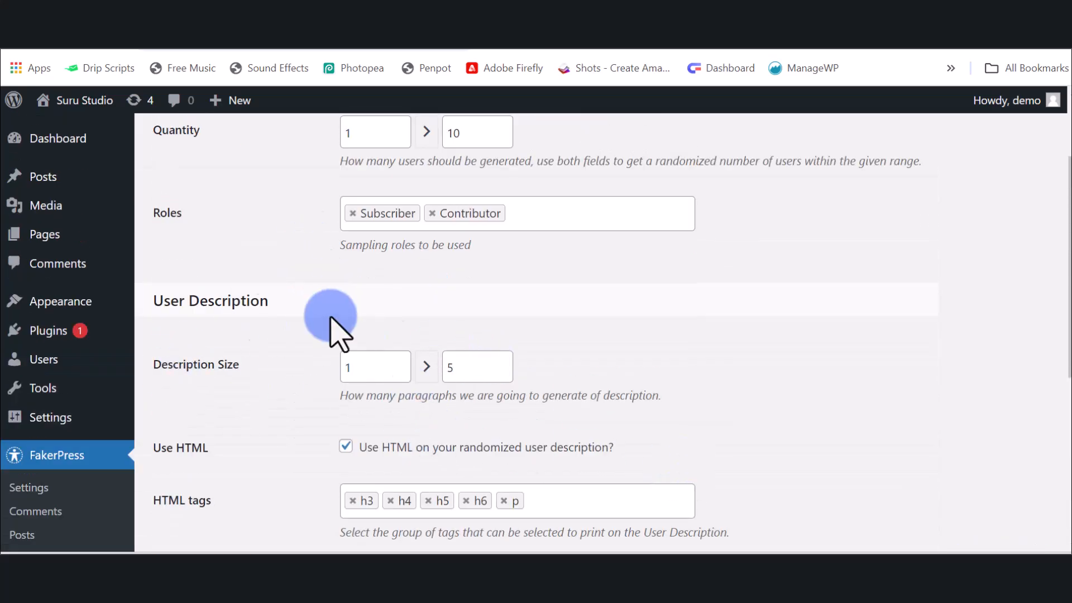
{"action": "scroll", "coordinate": [475, 375], "scroll_direction": "down", "scroll_amount": 3}
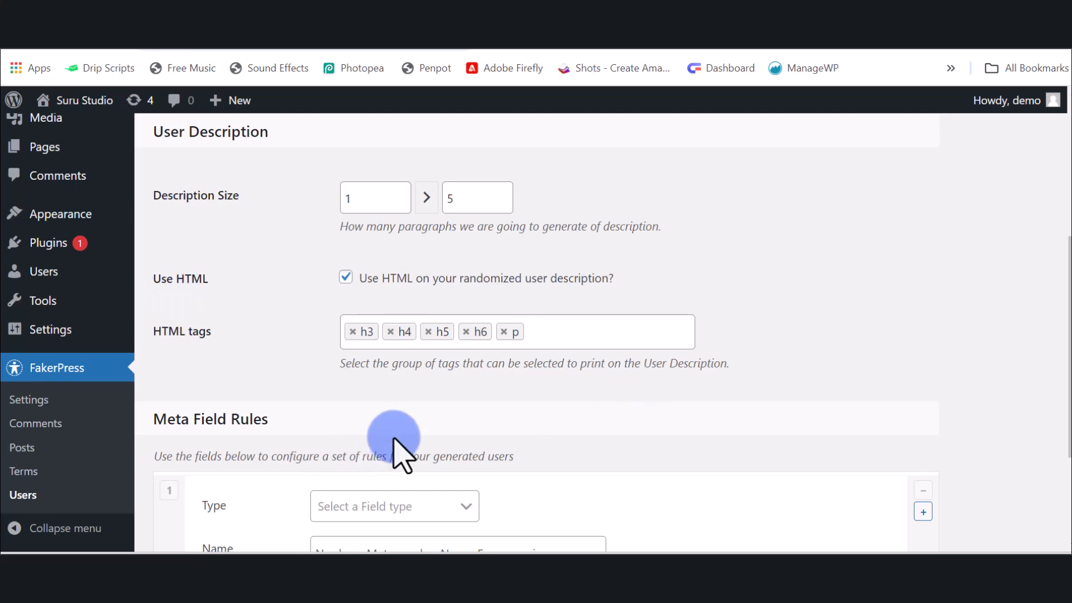
{"action": "scroll", "coordinate": [400, 453], "scroll_direction": "down", "scroll_amount": 3}
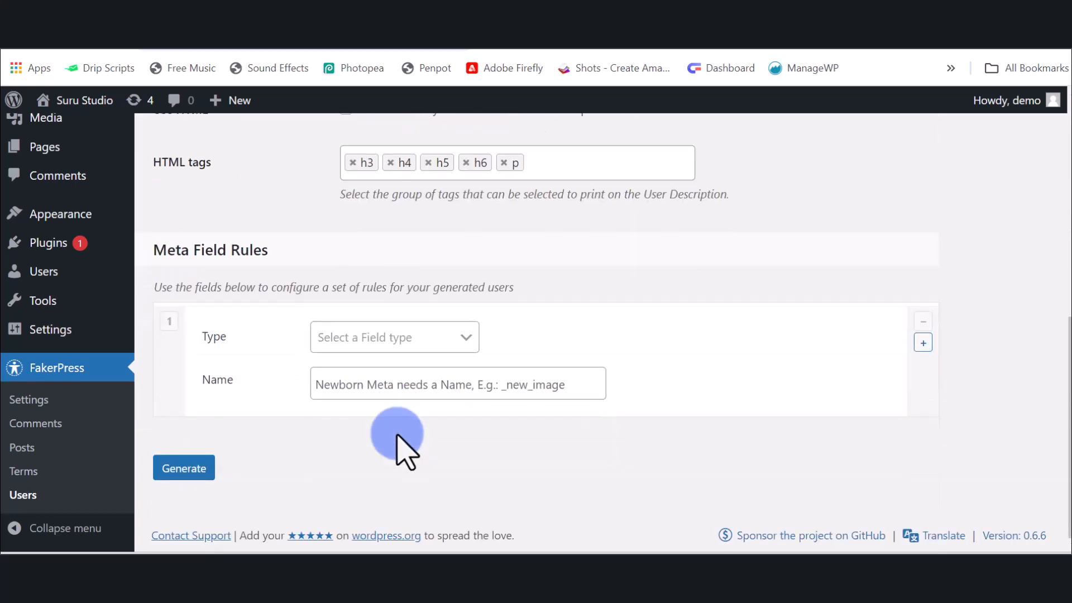
{"action": "left_click", "coordinate": [184, 469]}
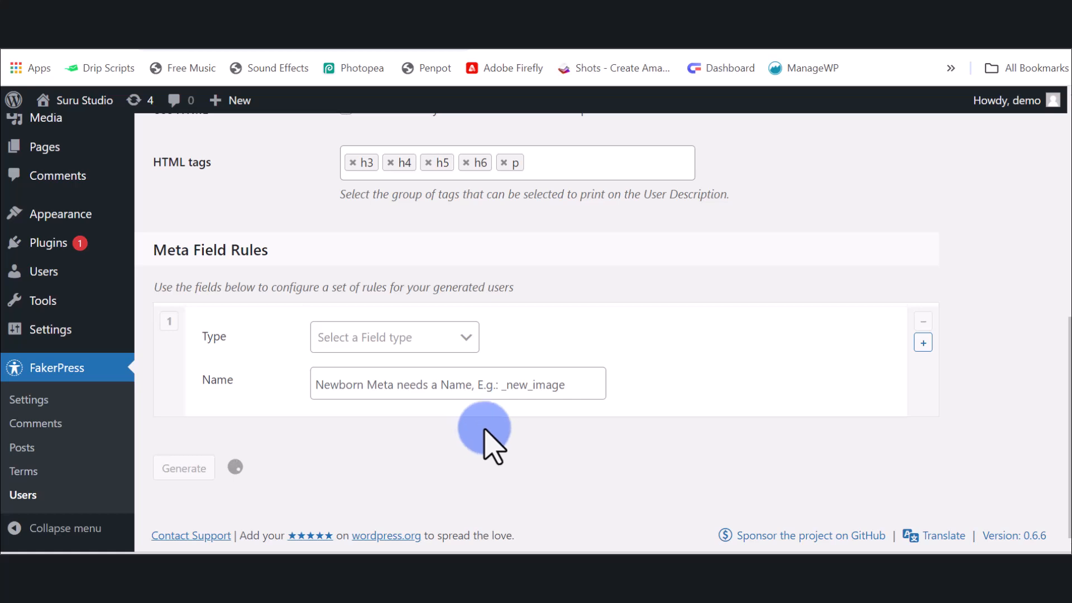
{"action": "scroll", "coordinate": [561, 412], "scroll_direction": "down", "scroll_amount": 1}
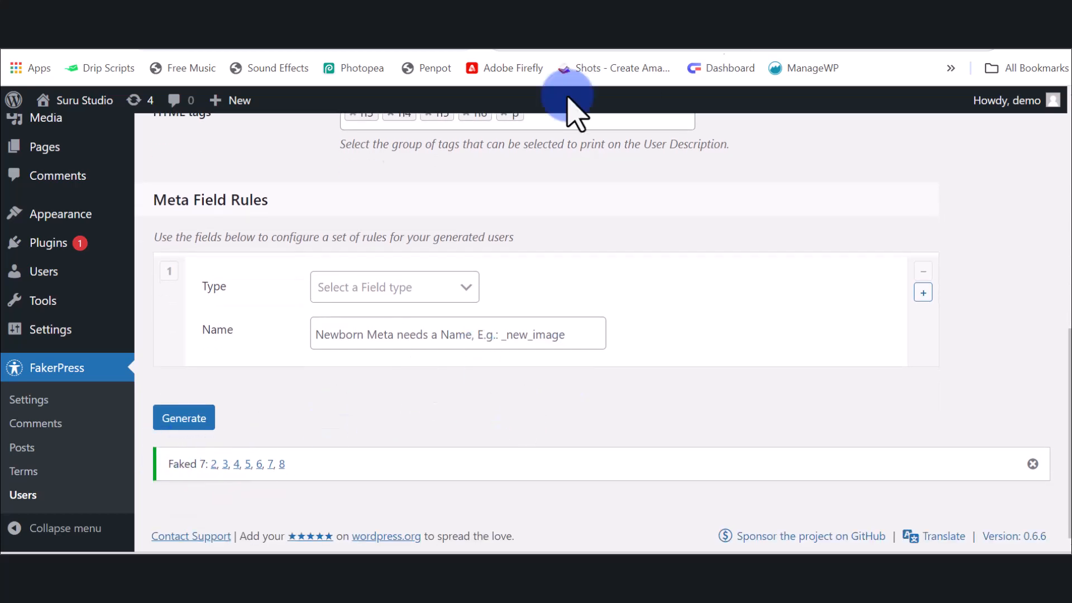
Open the site's list of all users and look through the generated accounts and their roles
{"action": "mouse_move", "coordinate": [45, 272]}
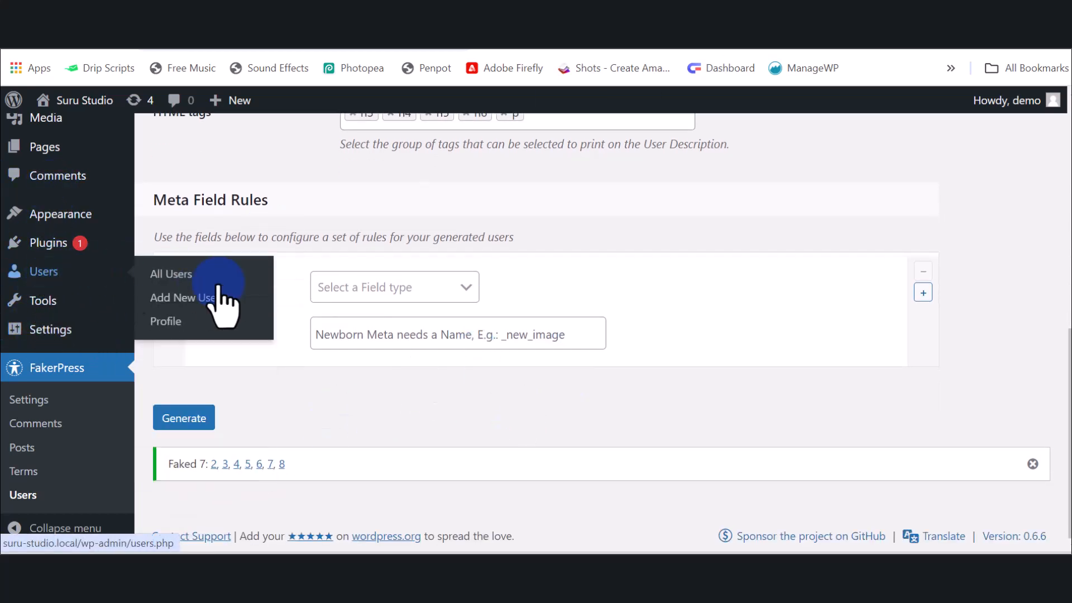
{"action": "left_click", "coordinate": [170, 274]}
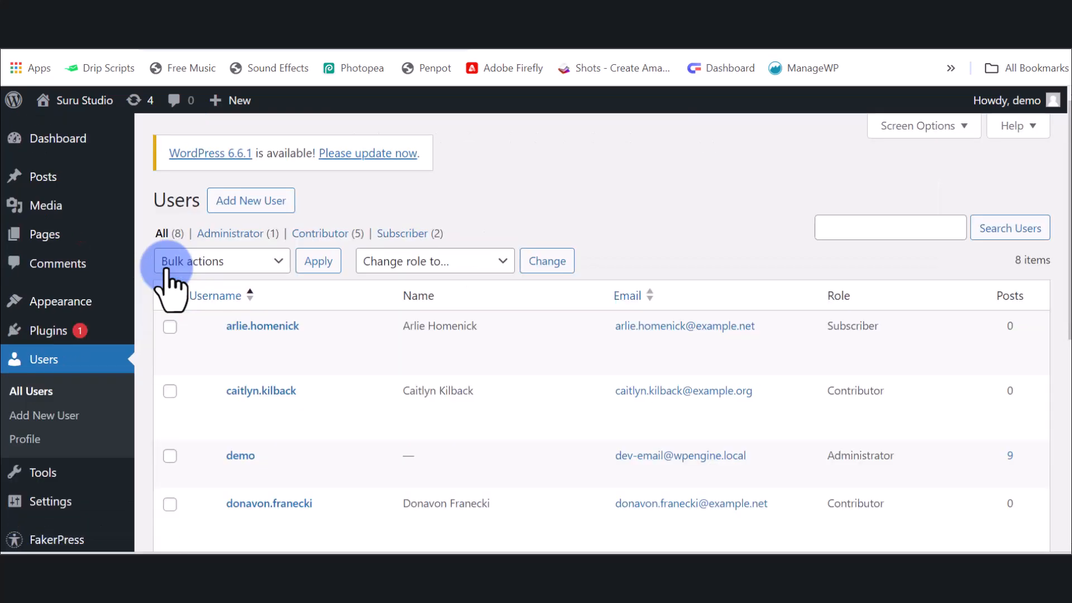
{"action": "scroll", "coordinate": [313, 421], "scroll_direction": "down", "scroll_amount": 5}
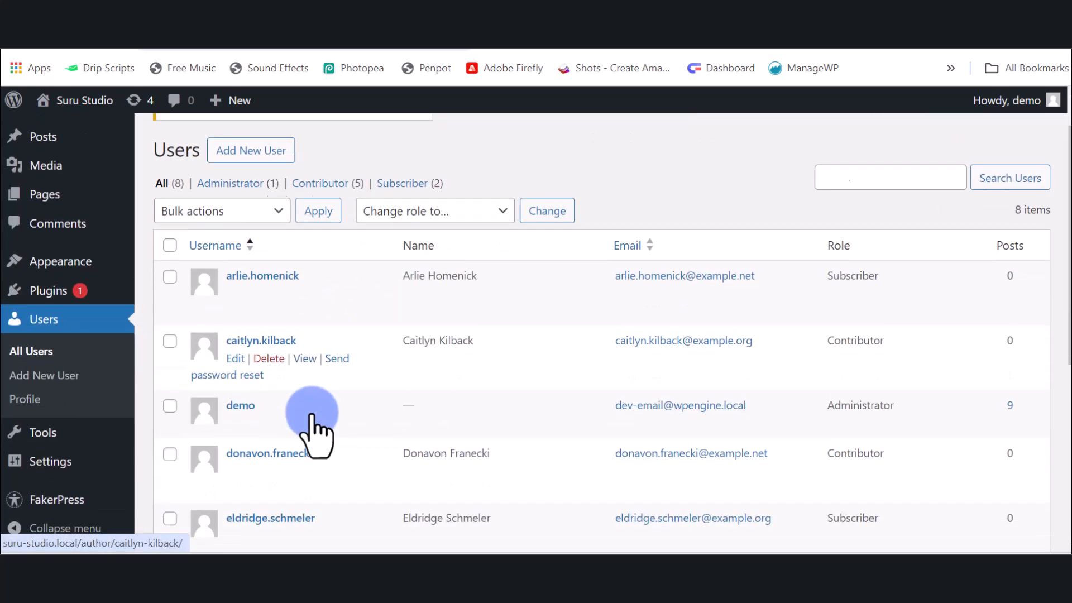
{"action": "scroll", "coordinate": [313, 421], "scroll_direction": "up", "scroll_amount": 5}
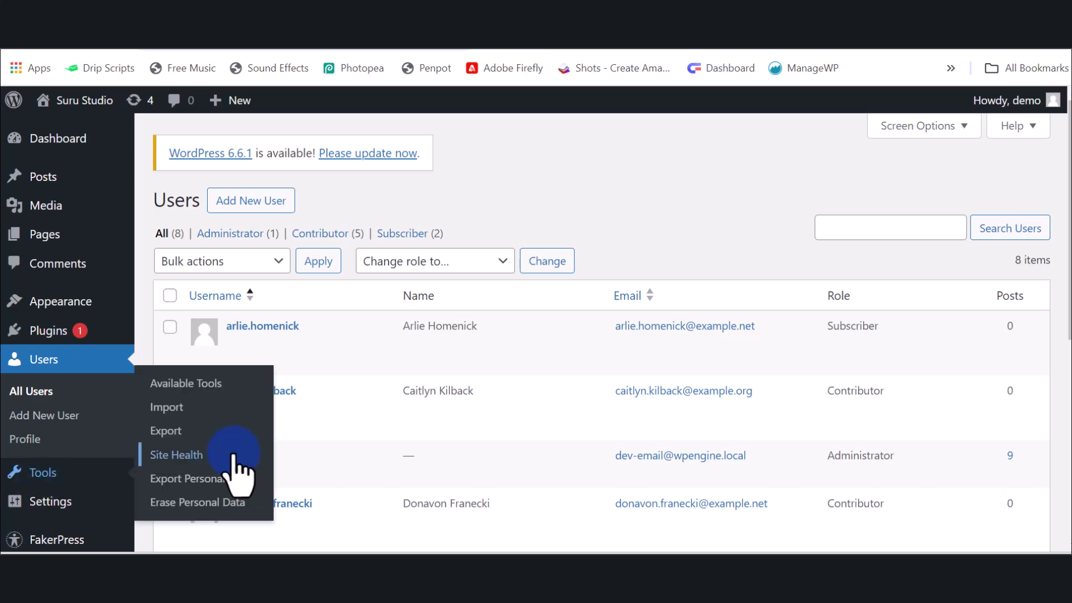
Examine the full users list again, checking the usernames, names, email addresses, roles and post counts of the generated accounts
{"action": "scroll", "coordinate": [363, 431], "scroll_direction": "down", "scroll_amount": 5}
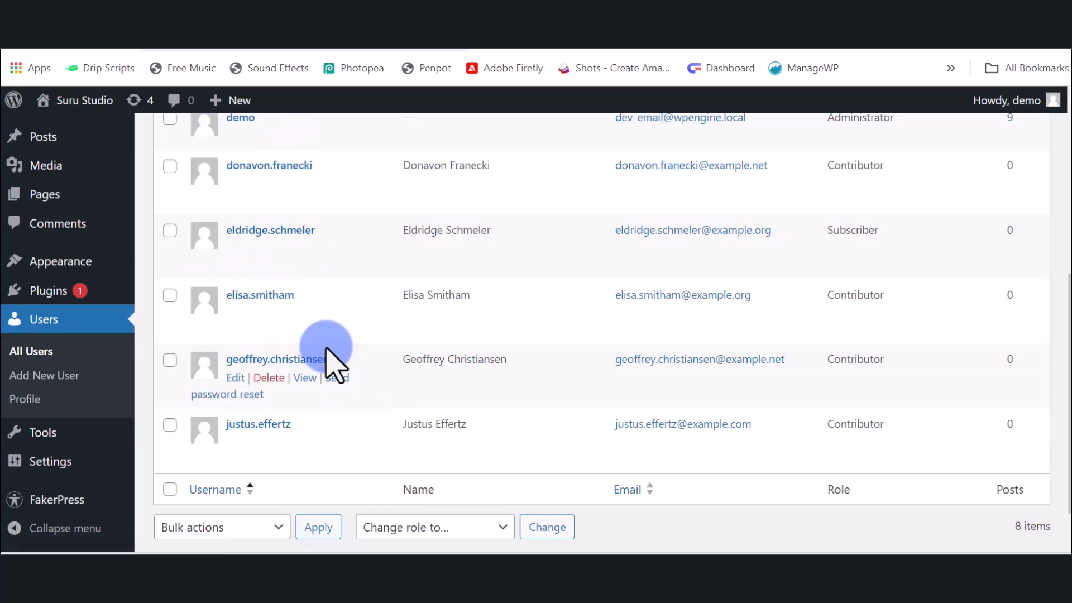
{"action": "scroll", "coordinate": [270, 347], "scroll_direction": "up", "scroll_amount": 3}
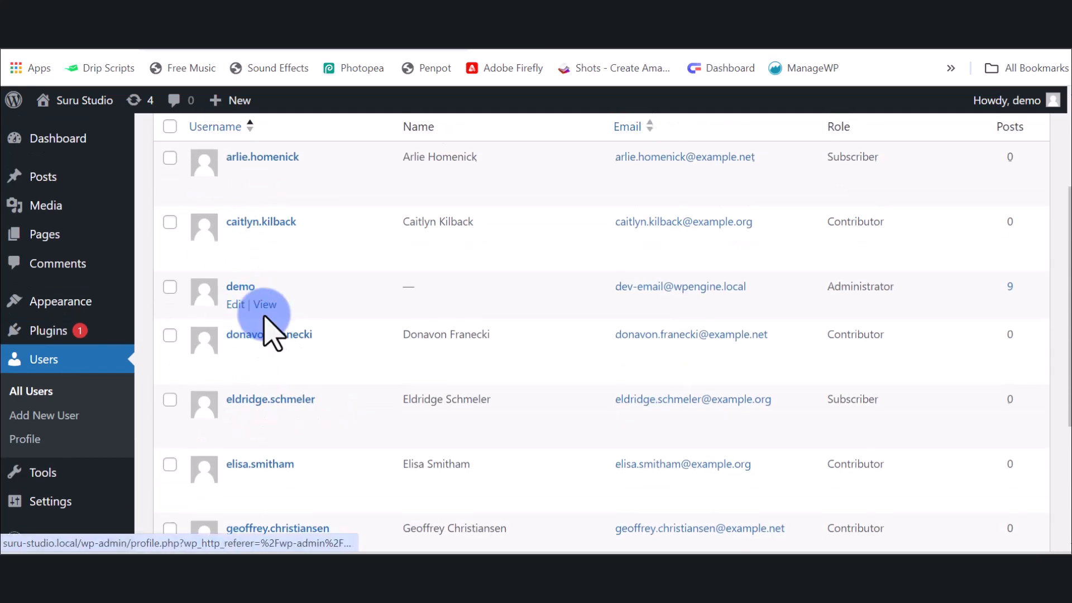
{"action": "scroll", "coordinate": [391, 263], "scroll_direction": "up", "scroll_amount": 2}
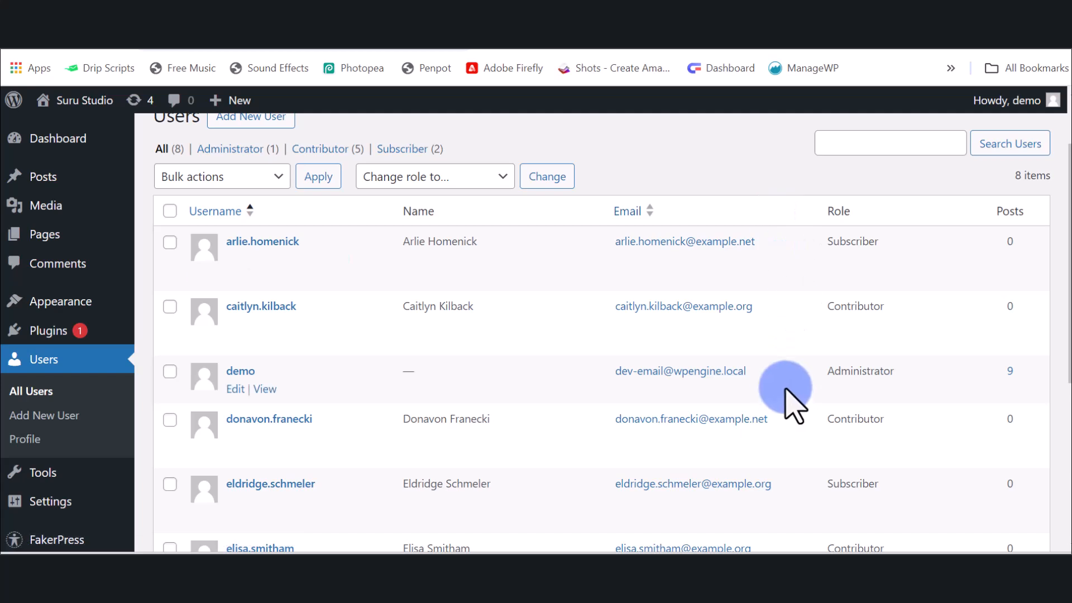
{"action": "scroll", "coordinate": [756, 383], "scroll_direction": "up", "scroll_amount": 2}
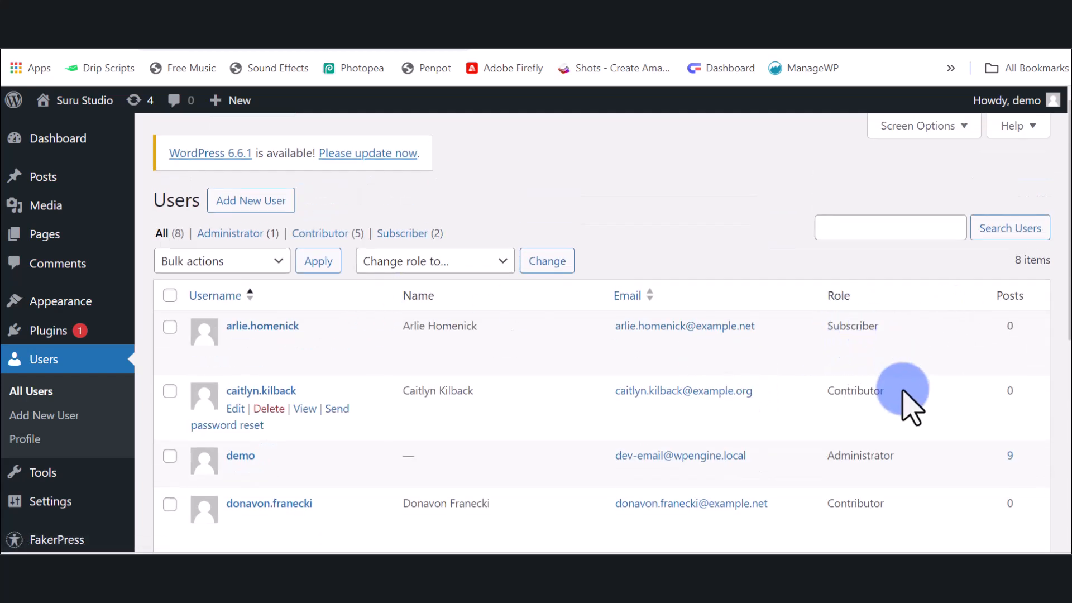
{"action": "scroll", "coordinate": [695, 383], "scroll_direction": "down", "scroll_amount": 6}
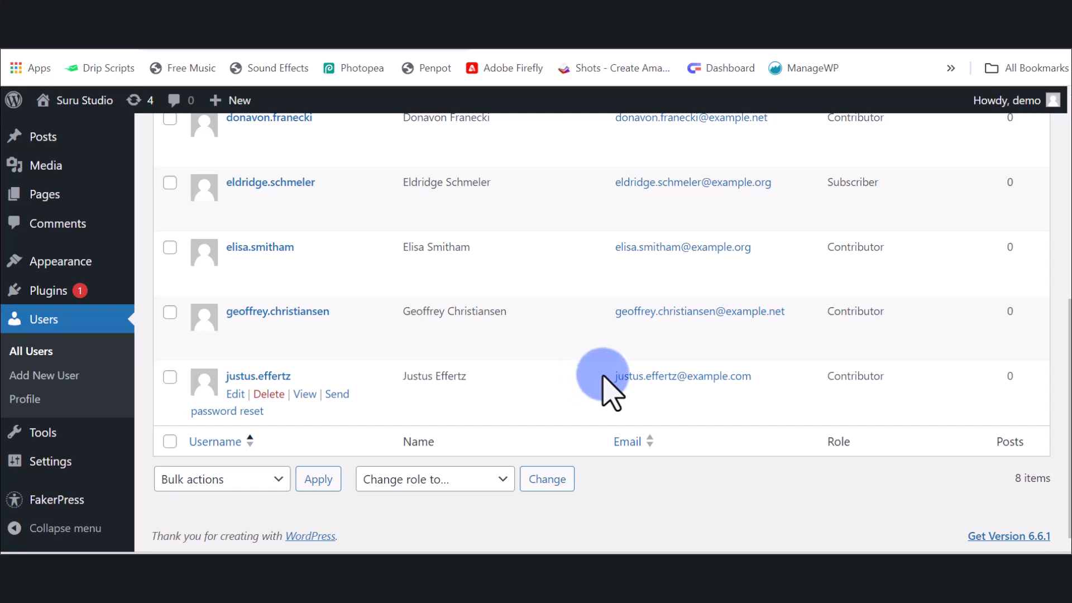
{"action": "scroll", "coordinate": [603, 383], "scroll_direction": "up", "scroll_amount": 6}
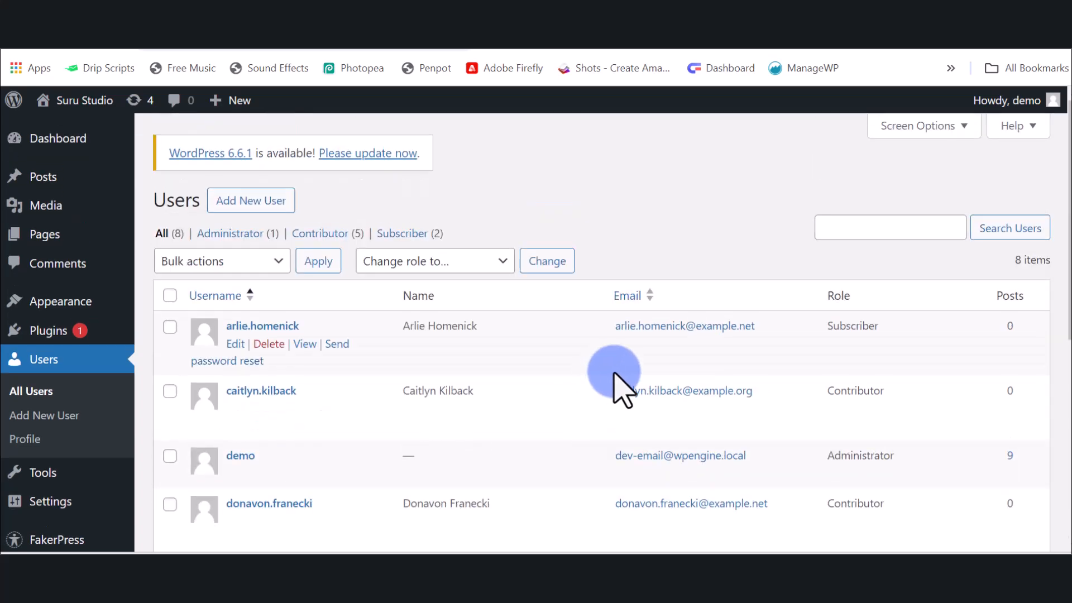
{"action": "scroll", "coordinate": [620, 380], "scroll_direction": "down", "scroll_amount": 4}
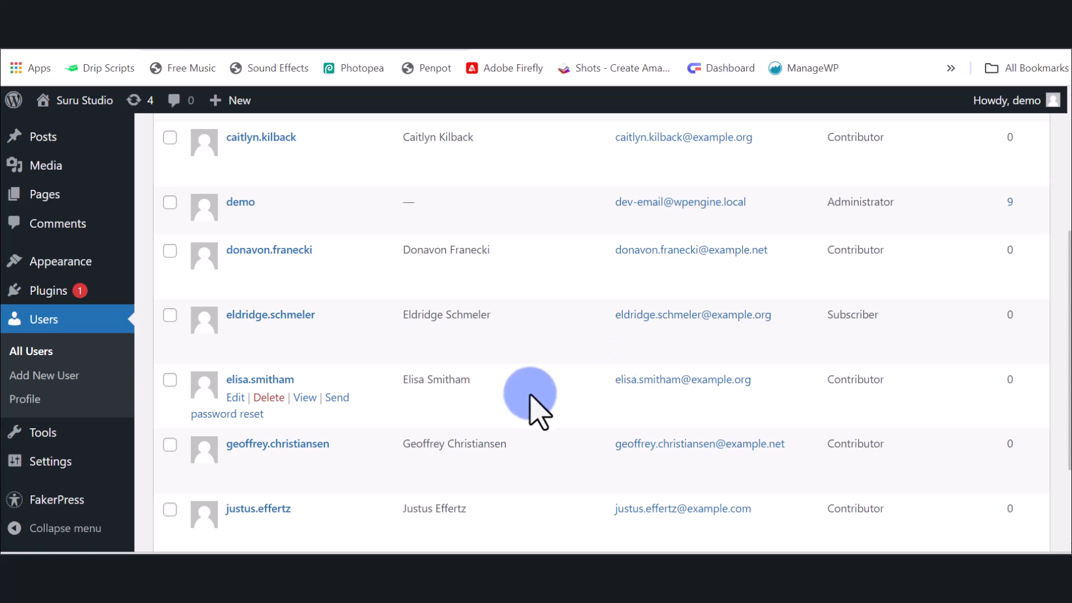
{"action": "scroll", "coordinate": [531, 397], "scroll_direction": "down", "scroll_amount": 3}
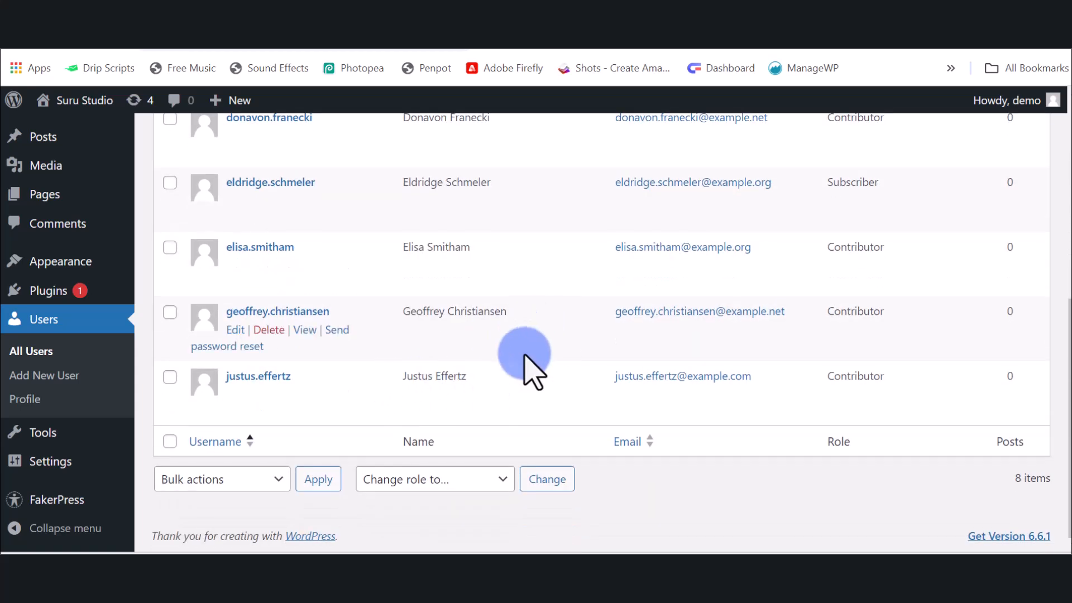